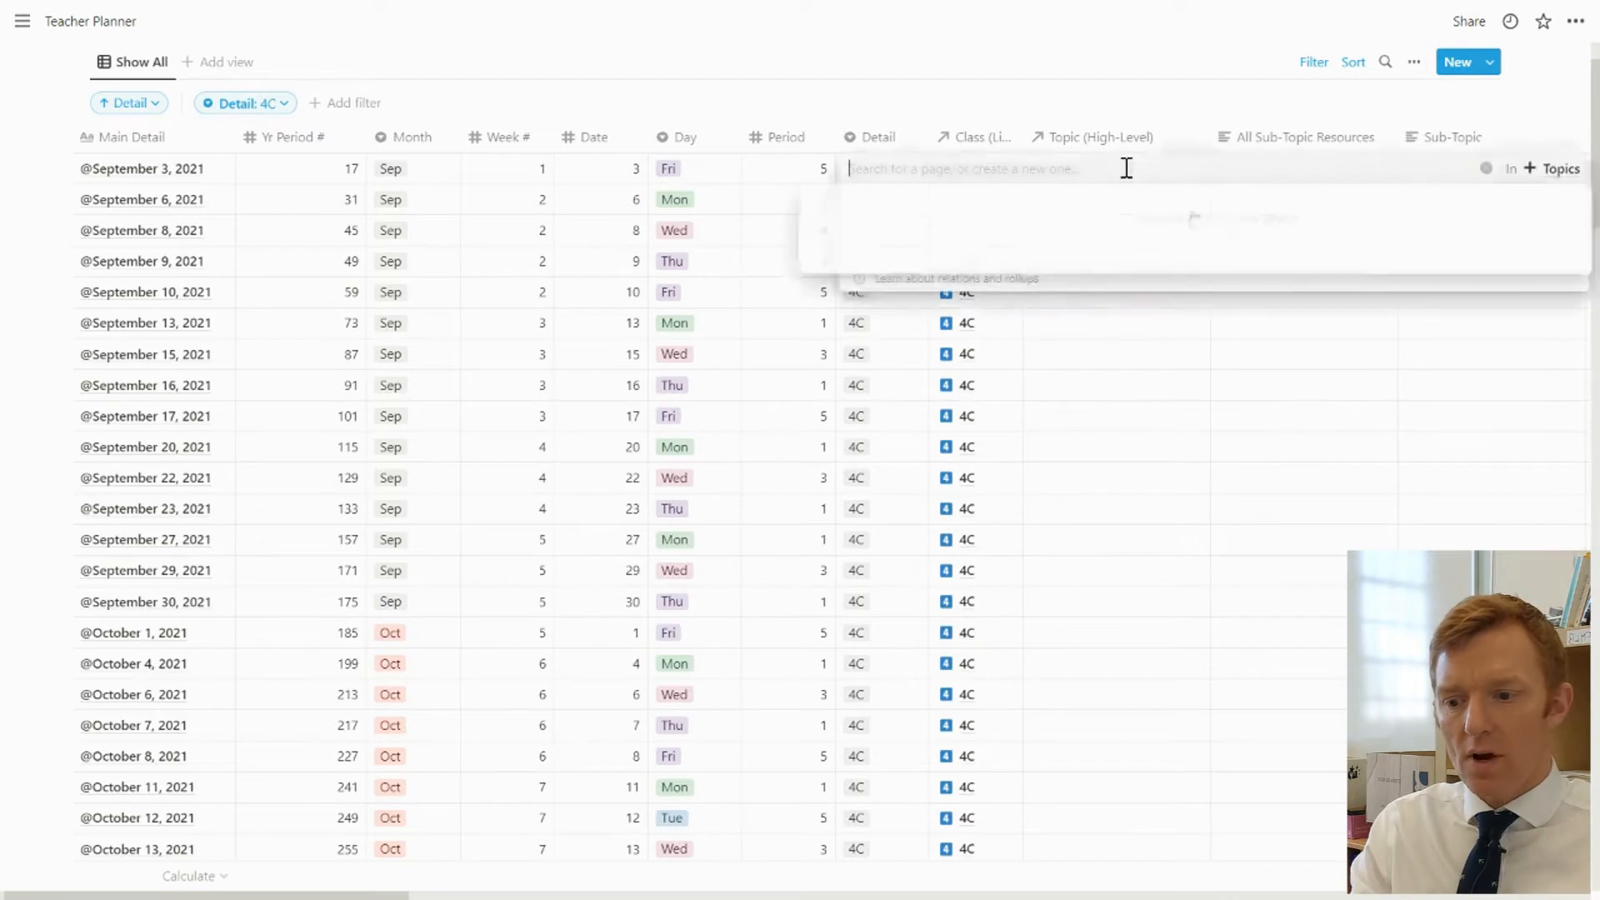
Try linking the topic 30.6 - Enlargements to the September 3, 2021 row, and remove that link again
{"action": "left_click", "coordinate": [1122, 358]}
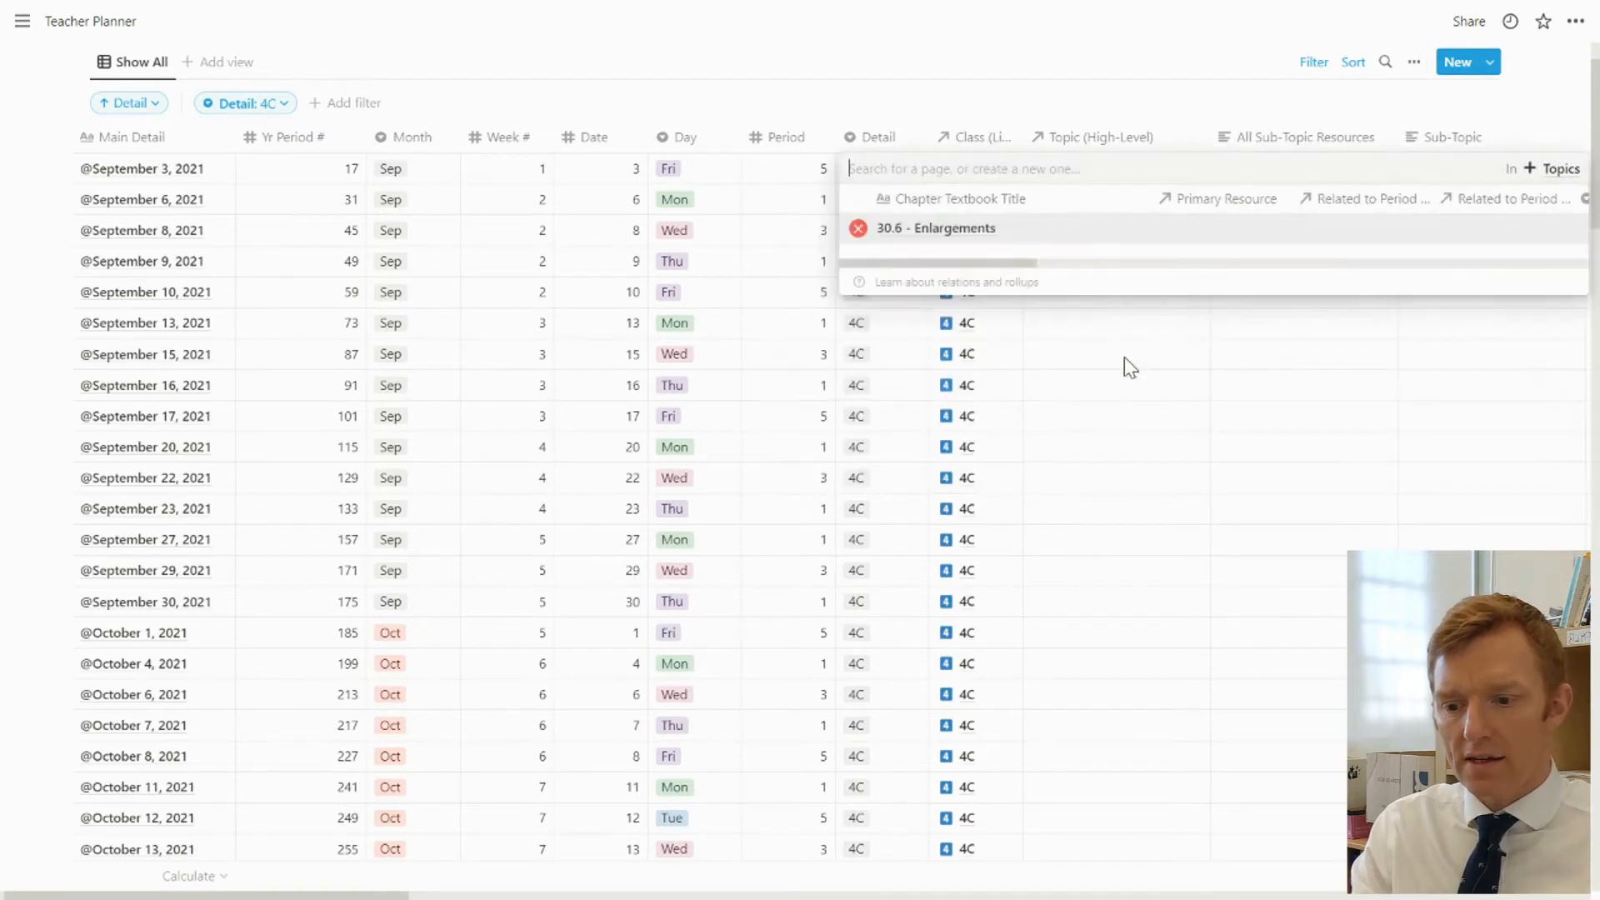
{"action": "left_click", "coordinate": [1091, 390]}
{"action": "left_click", "coordinate": [1071, 171]}
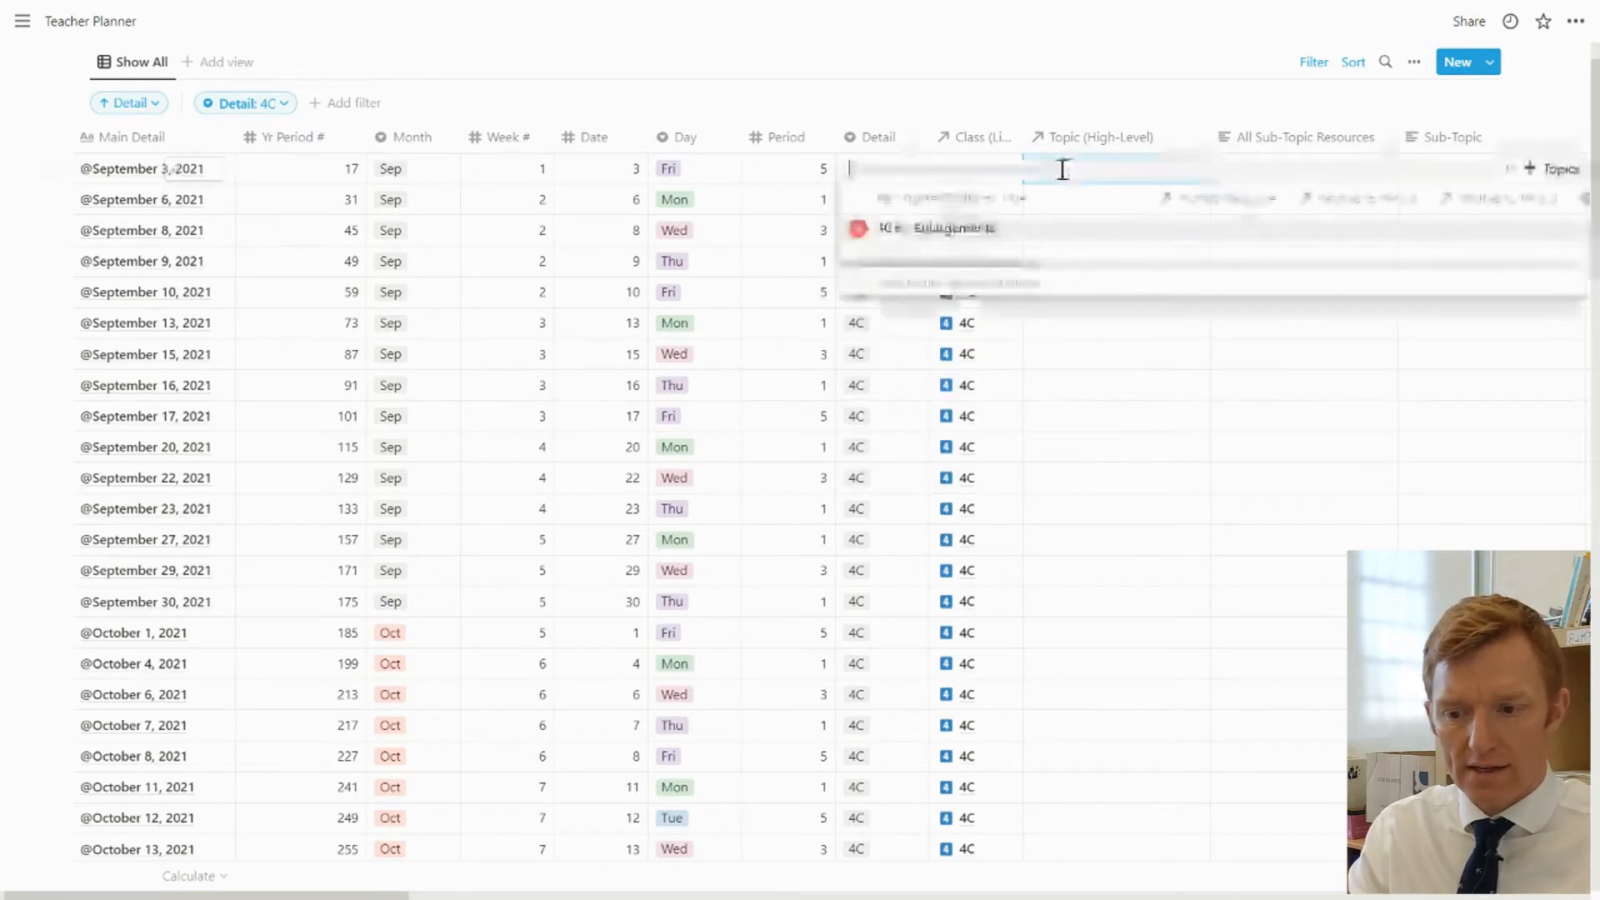
{"action": "left_click", "coordinate": [856, 225]}
{"action": "left_click", "coordinate": [1125, 397]}
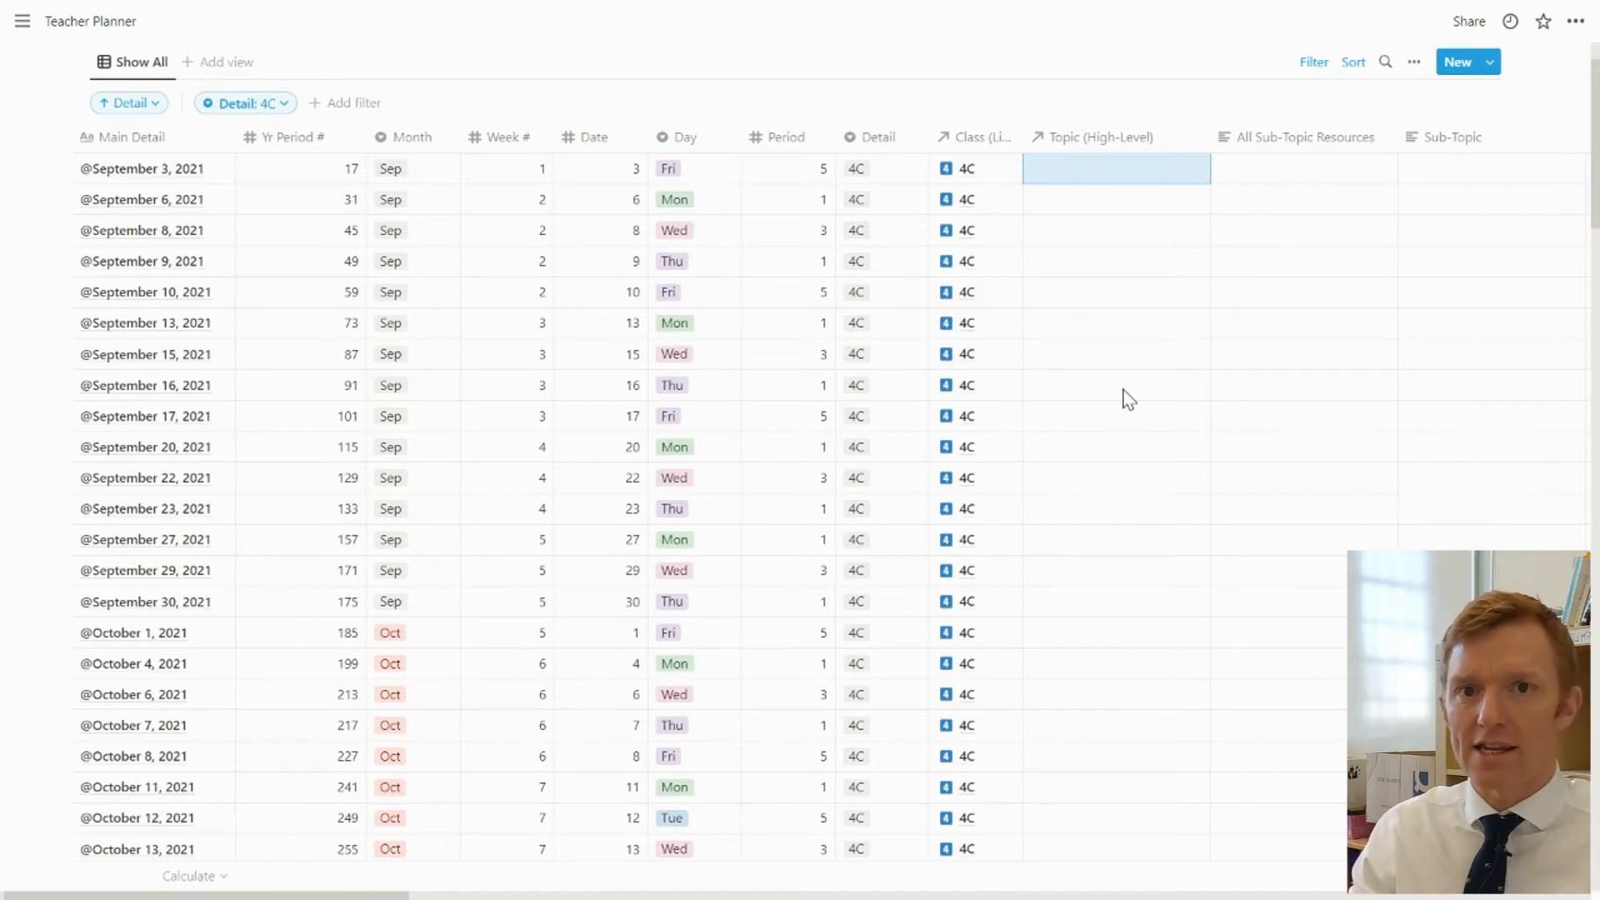
Link high-level topics to three rows: 10.3 - Reading Scales for September 3, Working with Ratios for September 6, and 10.3 - Reading Scales for September 8
{"action": "left_click", "coordinate": [1110, 179]}
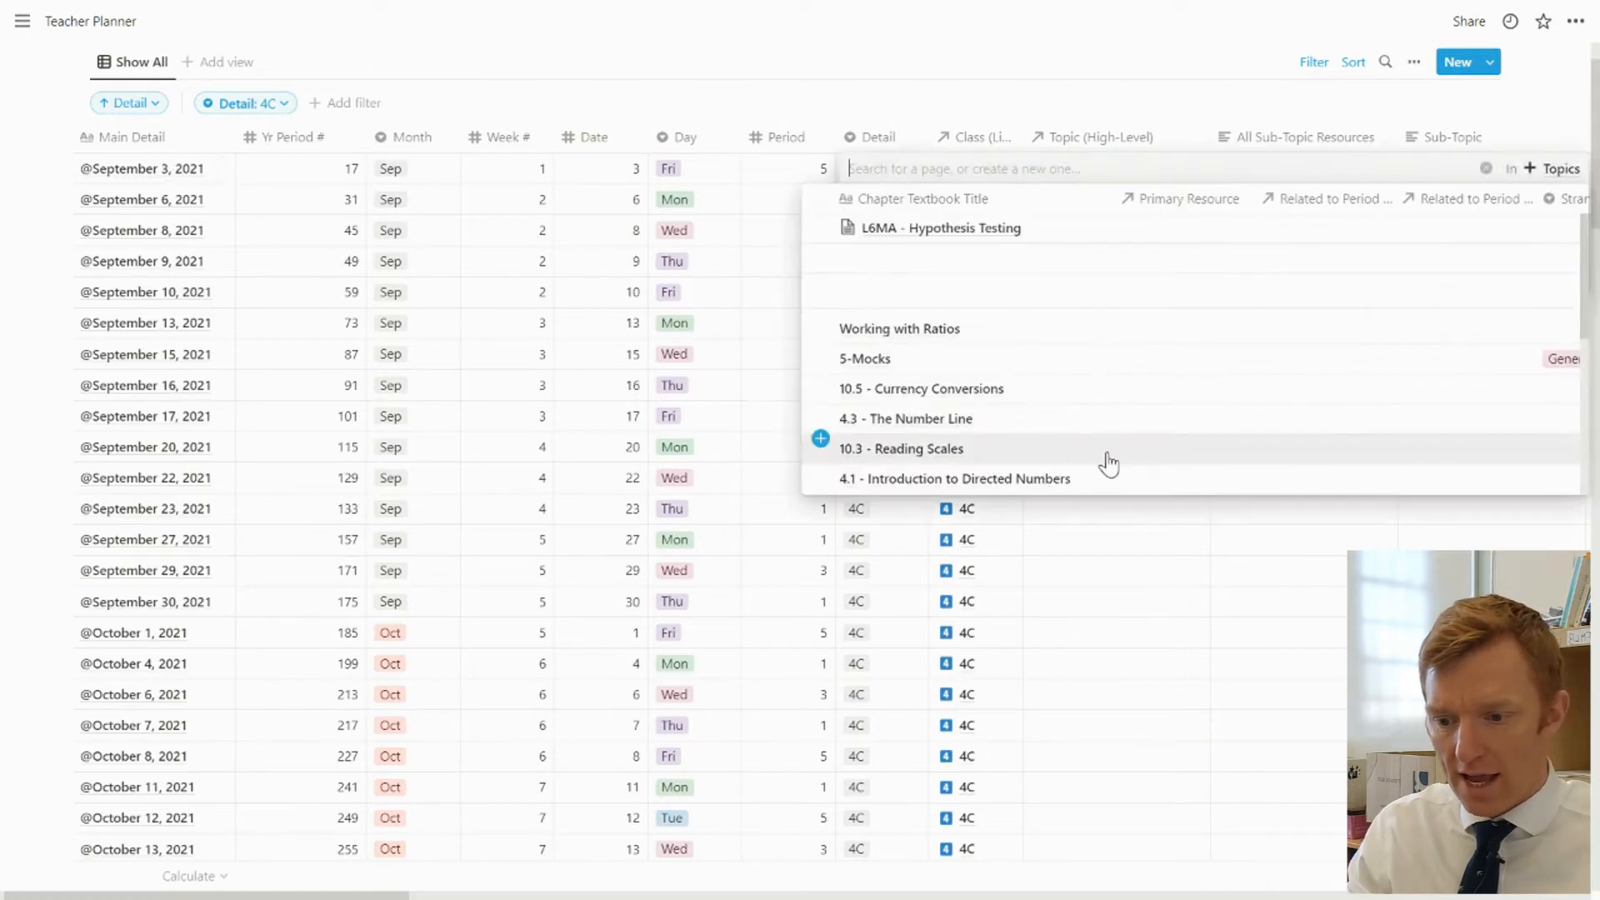
{"action": "left_click", "coordinate": [892, 448]}
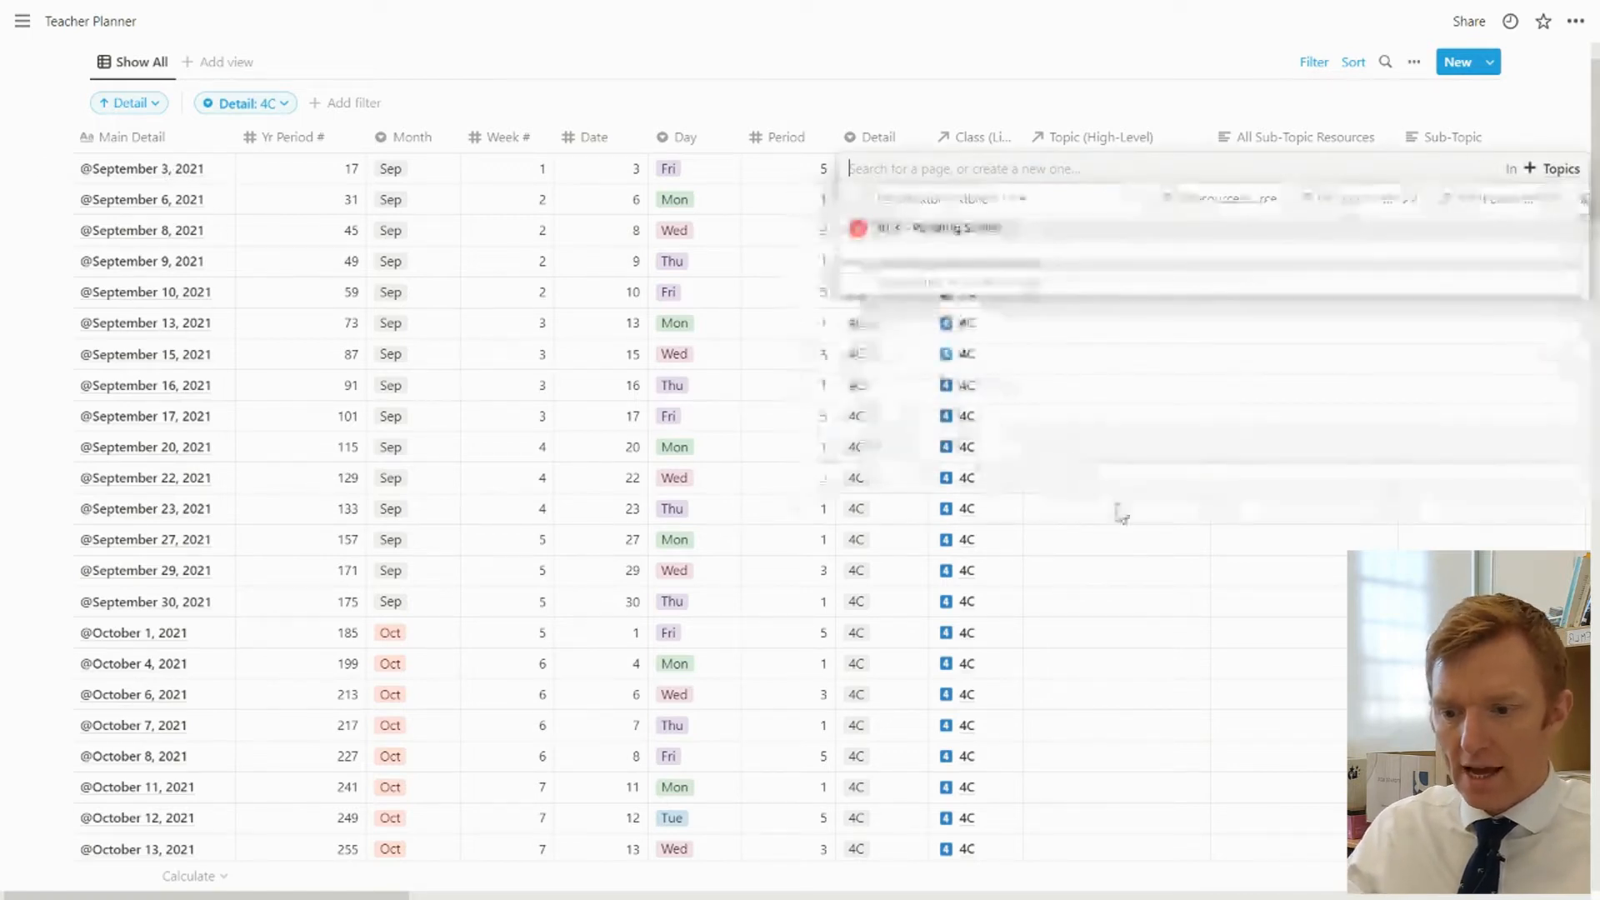
{"action": "left_click", "coordinate": [1102, 202]}
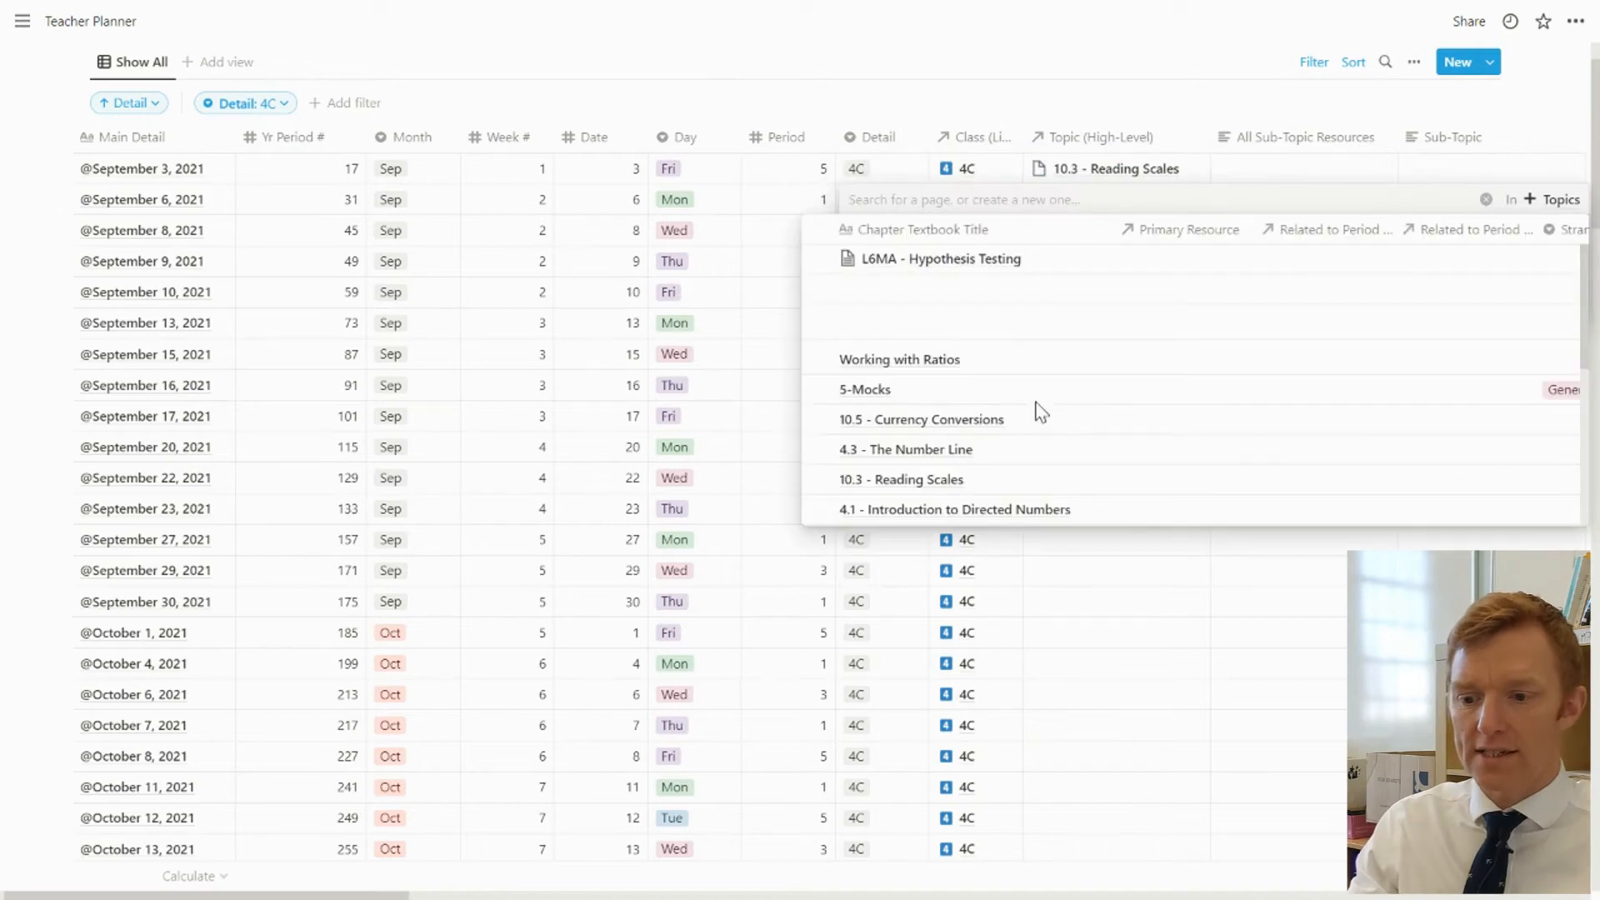
{"action": "left_click", "coordinate": [917, 361]}
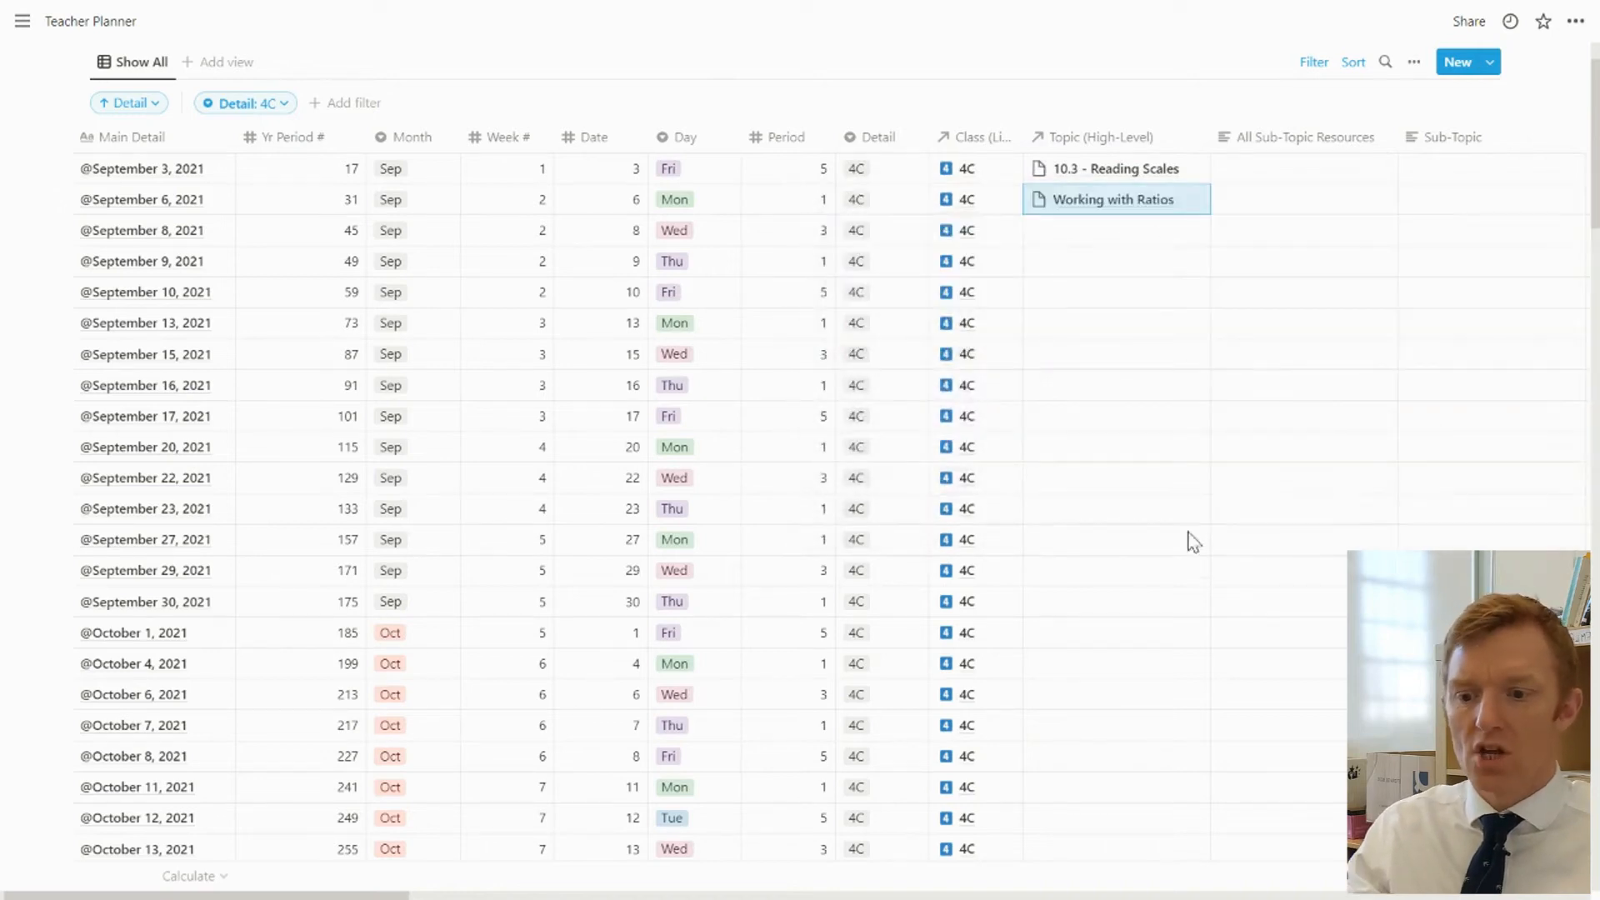
{"action": "left_click", "coordinate": [1111, 233]}
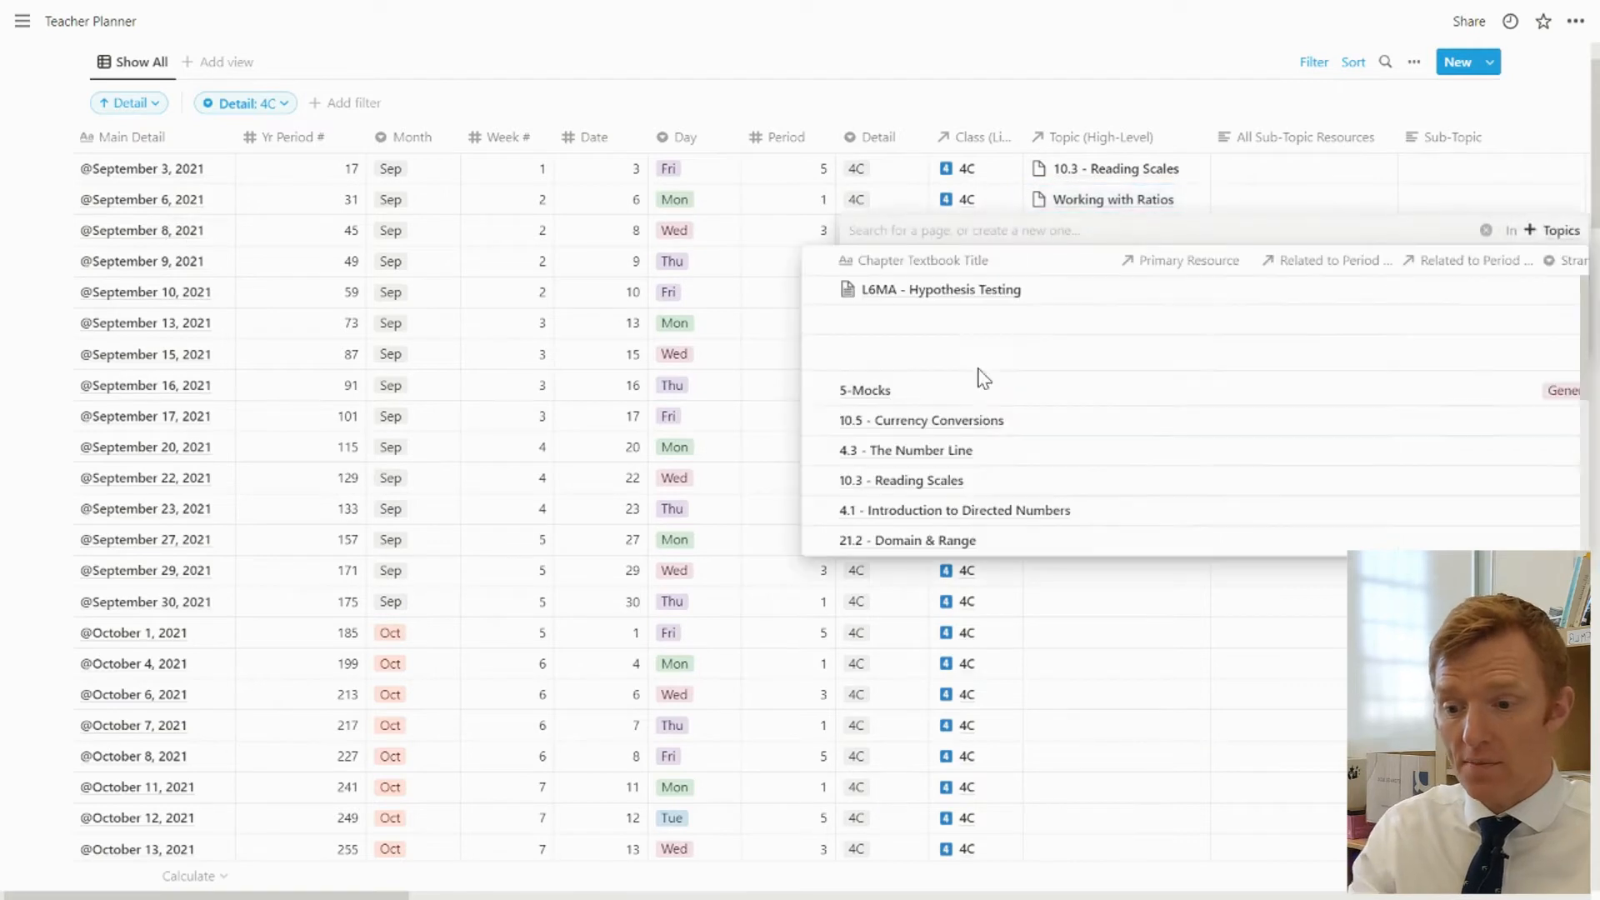
{"action": "left_click", "coordinate": [938, 487]}
{"action": "key", "text": "Escape"}
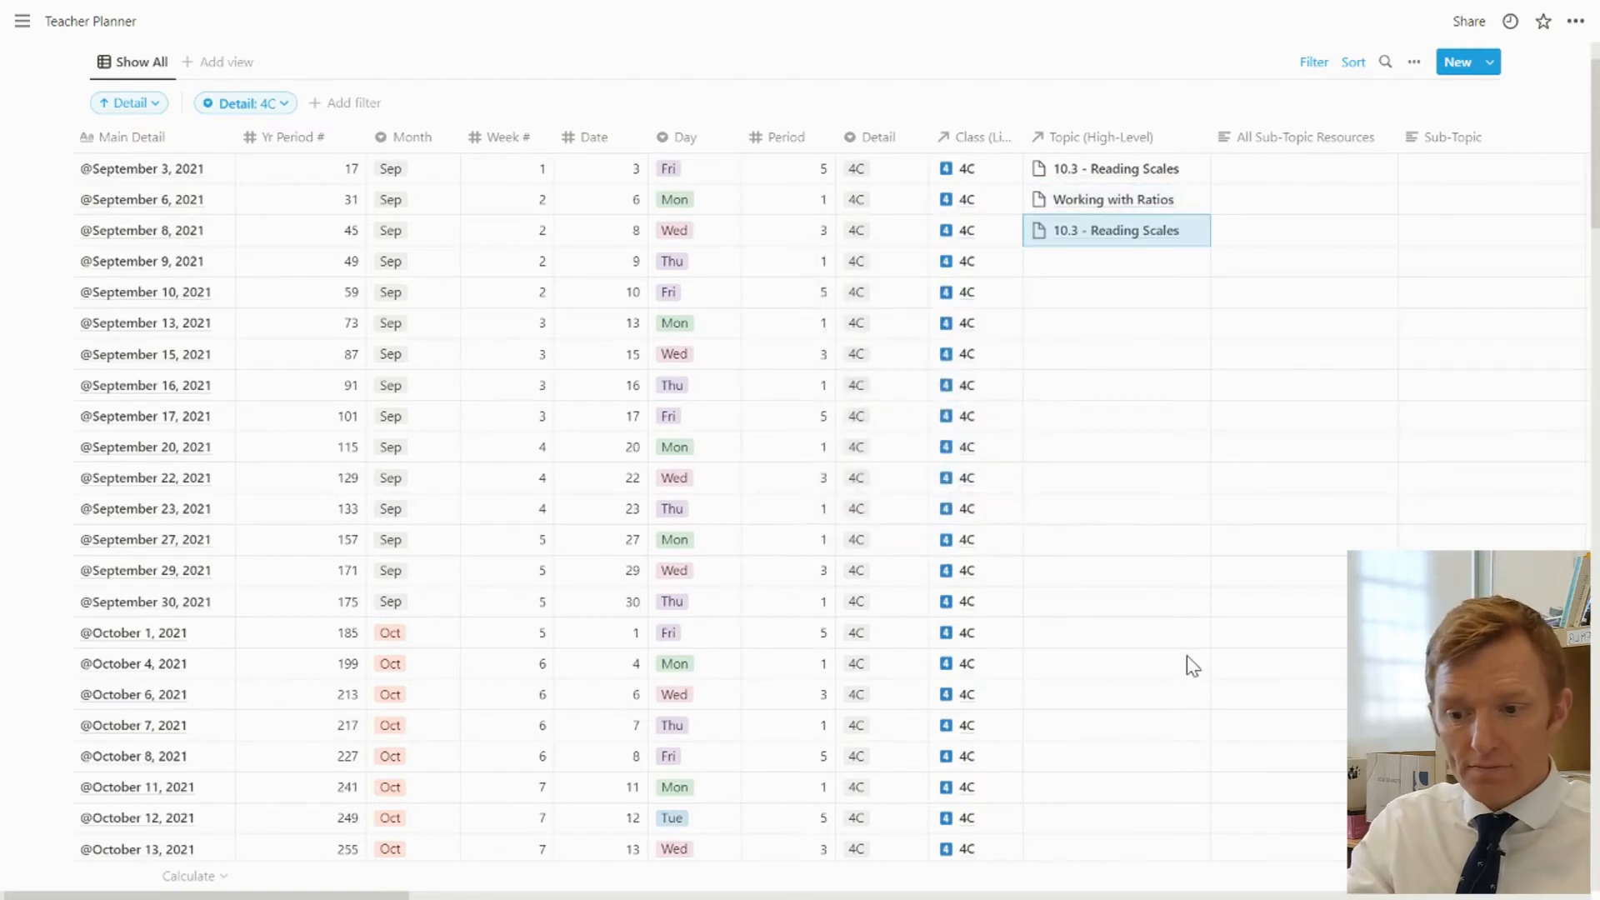
Browse the list of topics available for the September 9, 2021 row without linking one
{"action": "left_click", "coordinate": [1084, 262]}
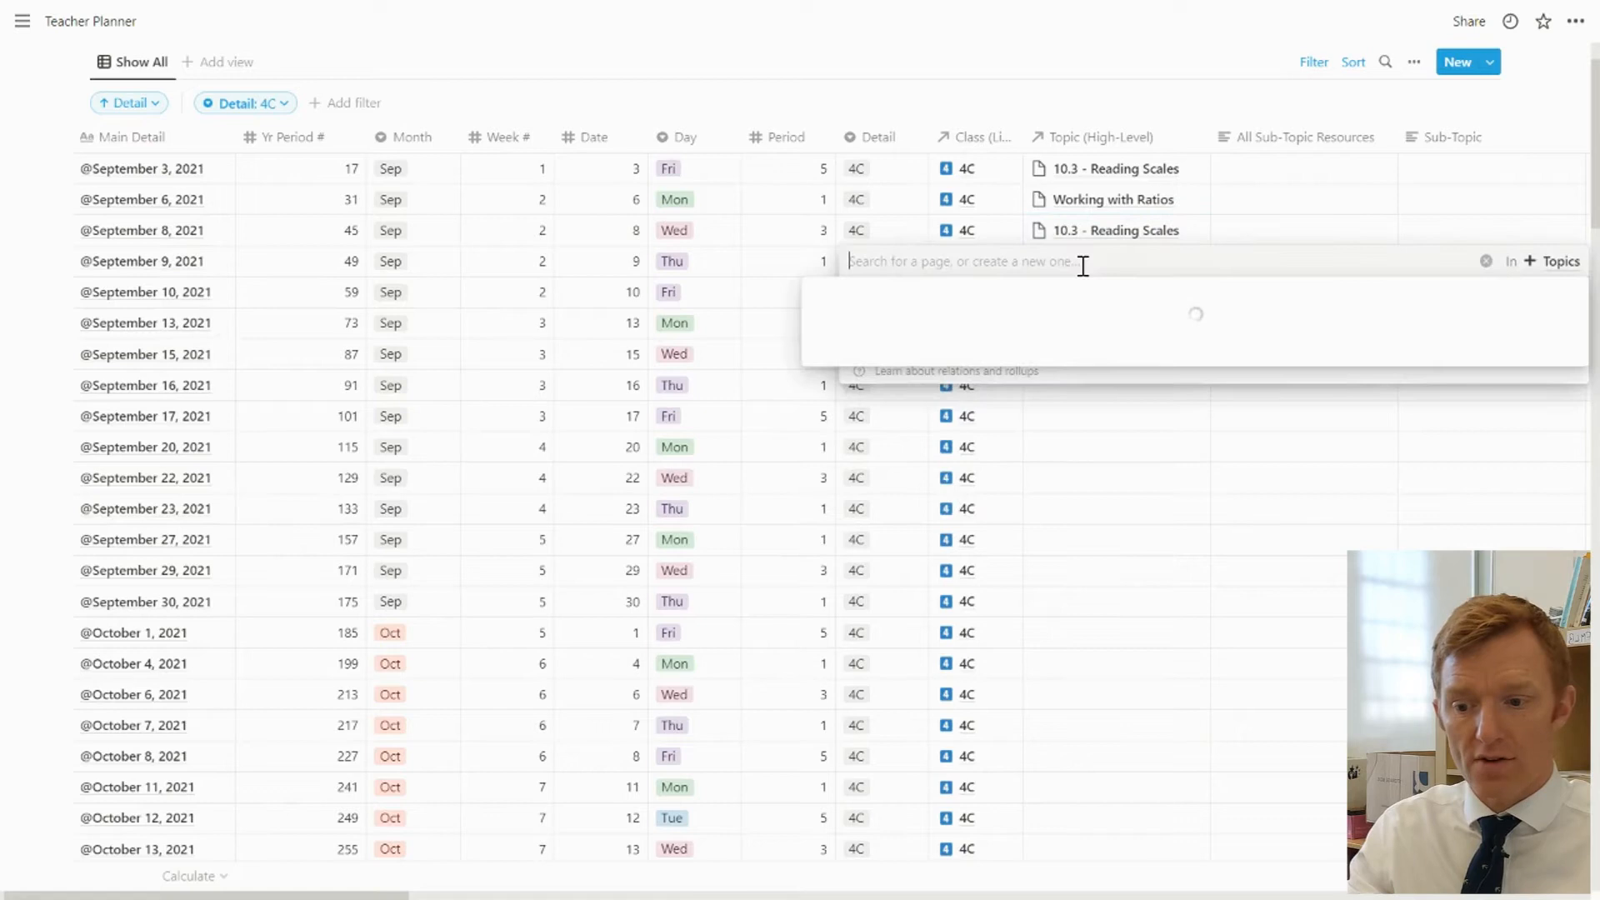
{"action": "scroll", "coordinate": [1013, 464], "scroll_direction": "down", "scroll_amount": 5}
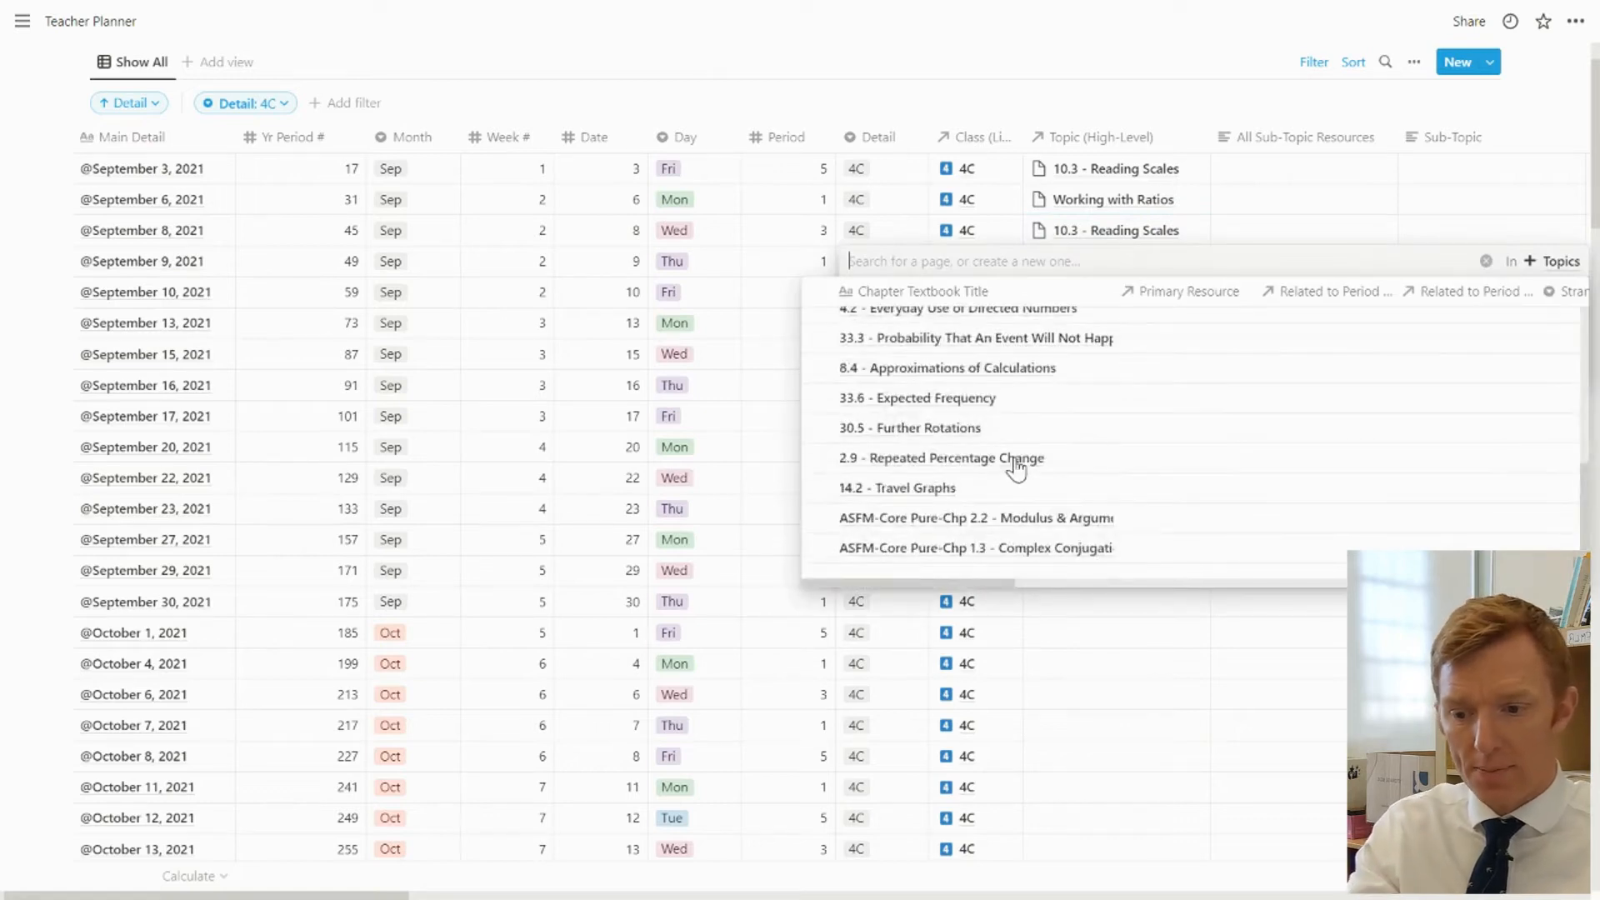
{"action": "scroll", "coordinate": [1015, 469], "scroll_direction": "down", "scroll_amount": 10}
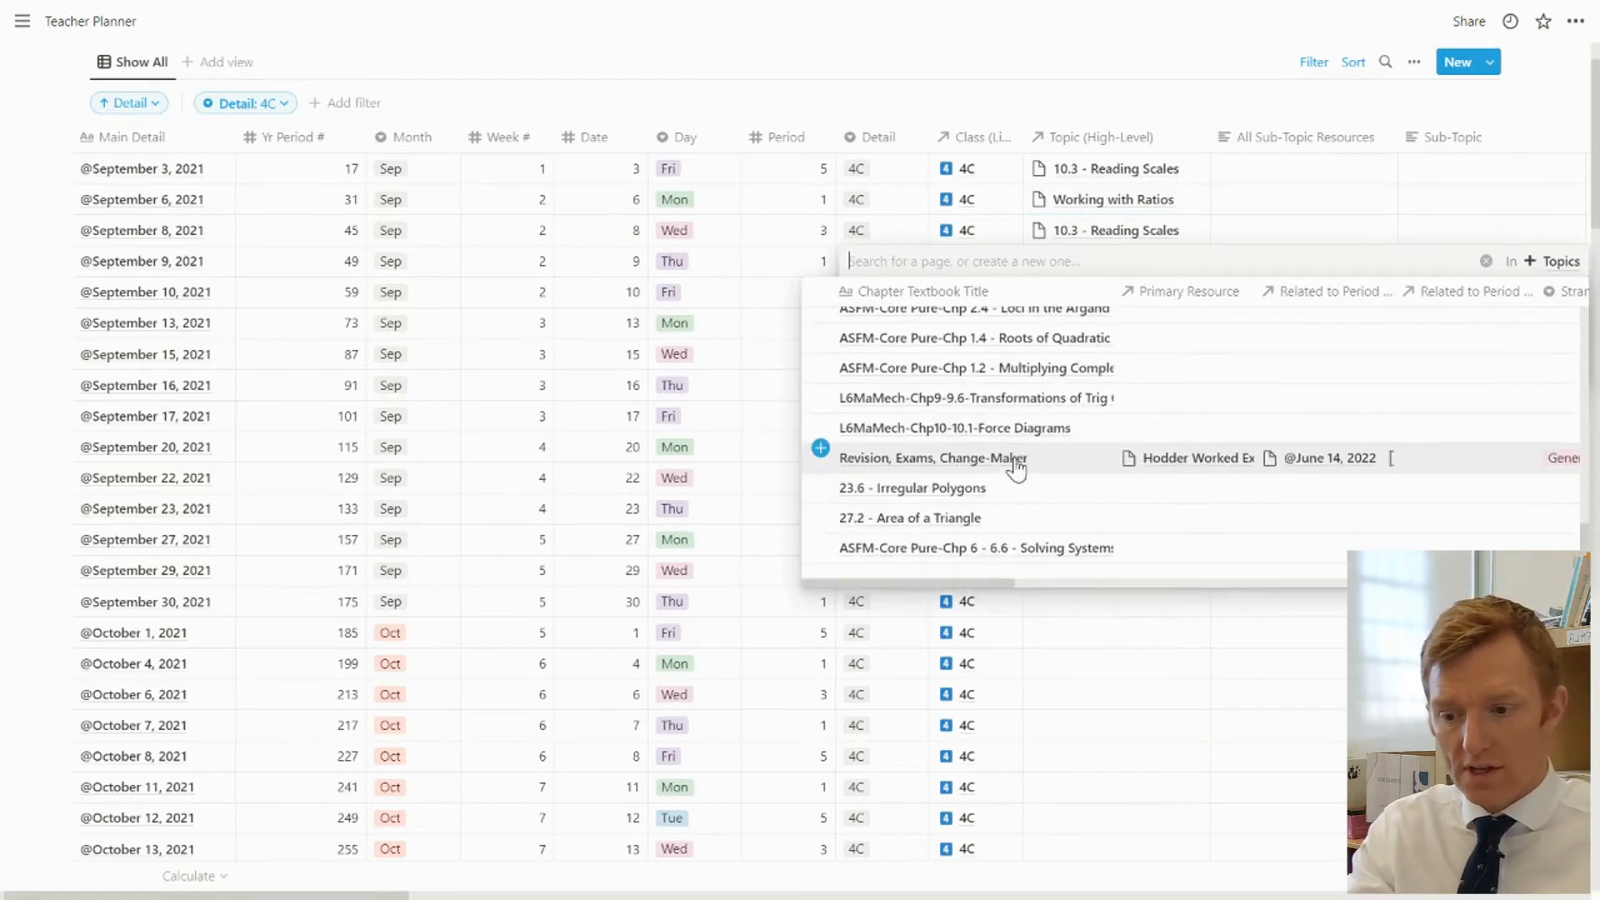
{"action": "scroll", "coordinate": [1016, 468], "scroll_direction": "down", "scroll_amount": 5}
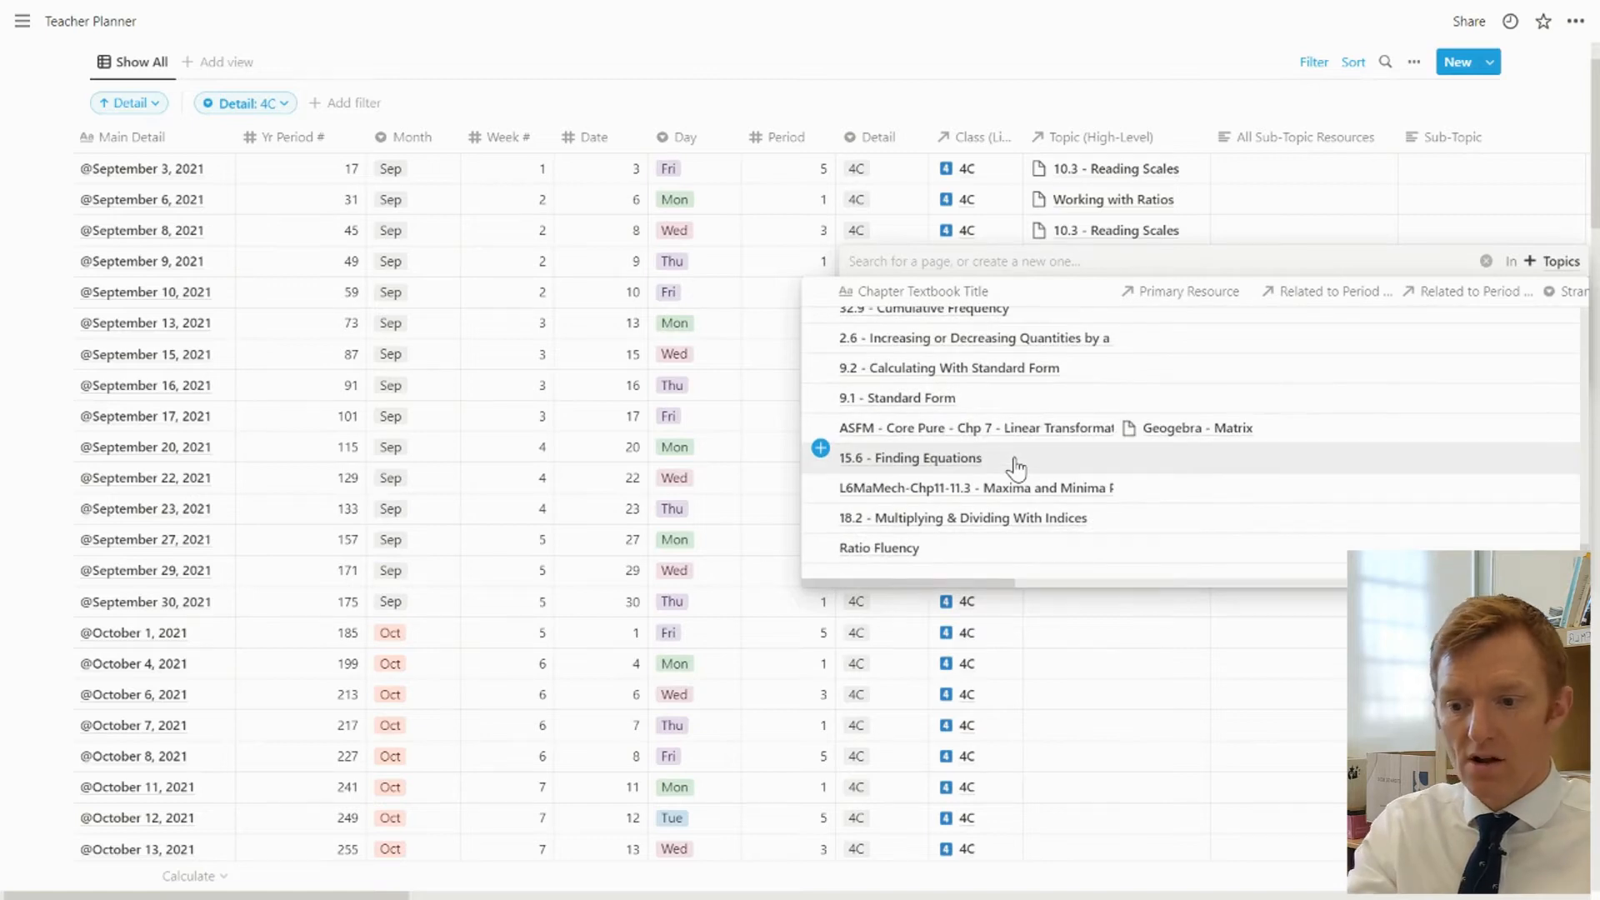
{"action": "scroll", "coordinate": [1016, 469], "scroll_direction": "down", "scroll_amount": 5}
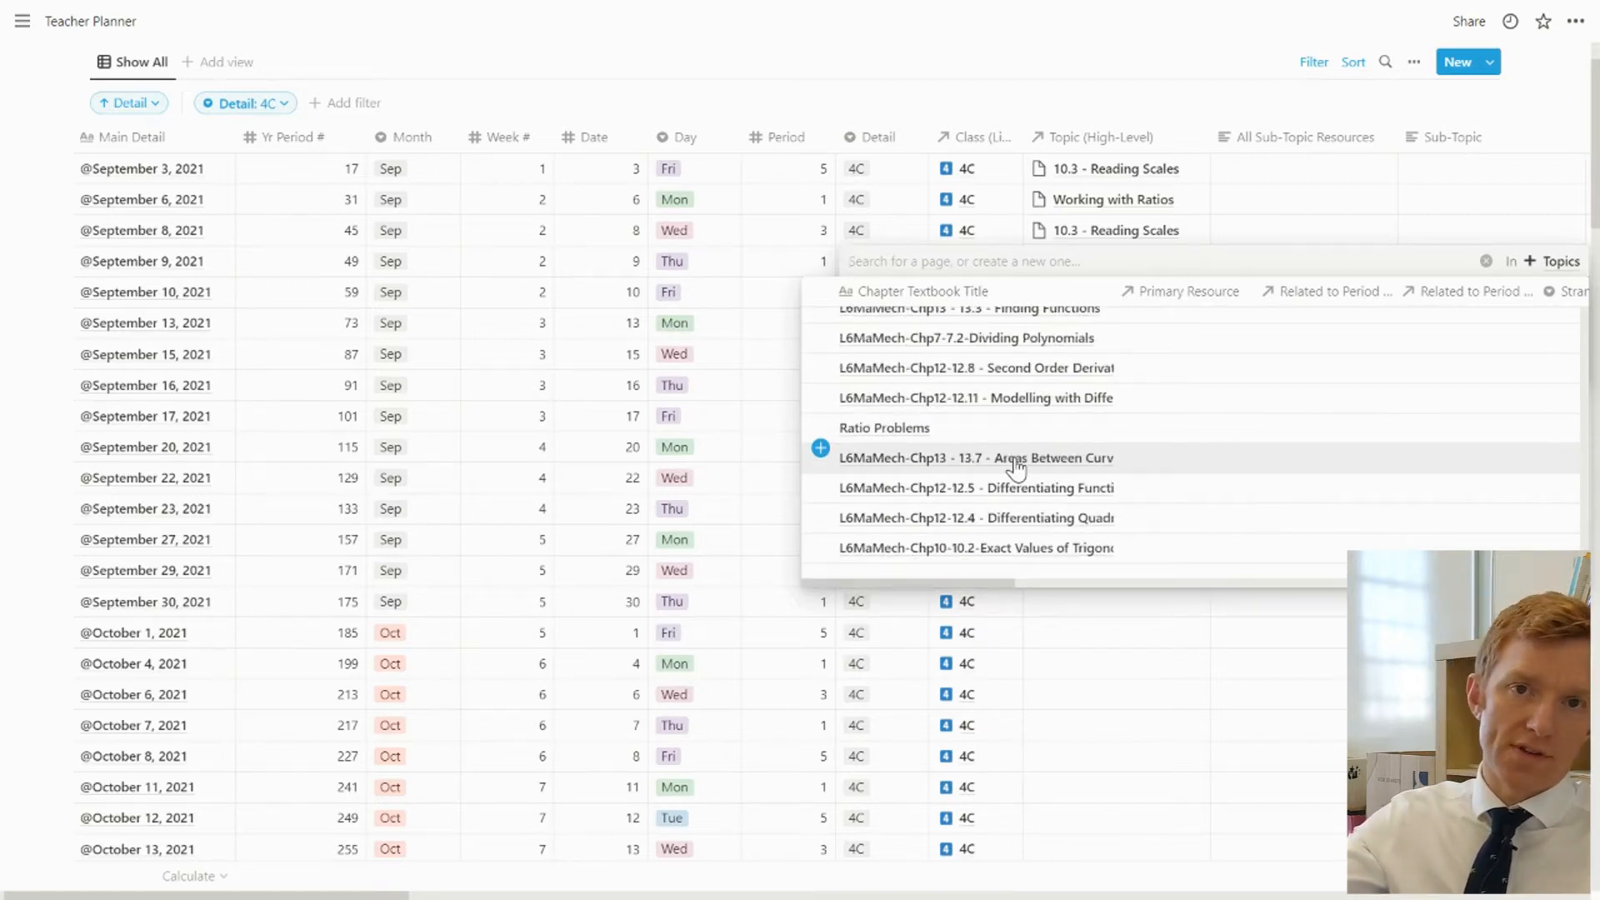
{"action": "scroll", "coordinate": [1016, 469], "scroll_direction": "down", "scroll_amount": 5}
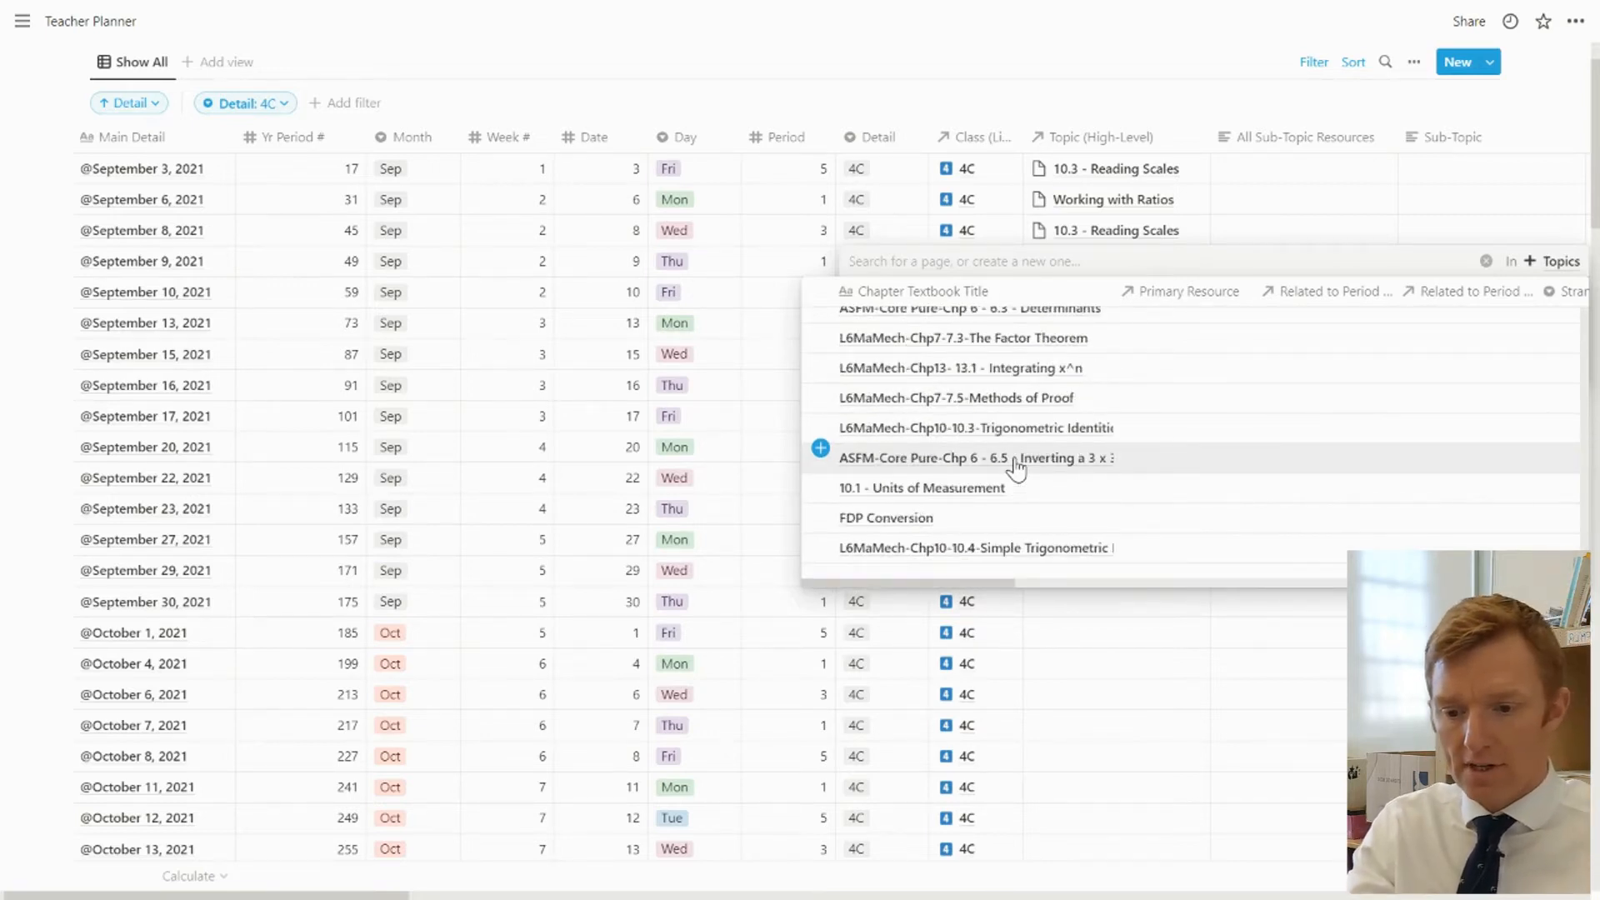
{"action": "scroll", "coordinate": [1121, 477], "scroll_direction": "down", "scroll_amount": 5}
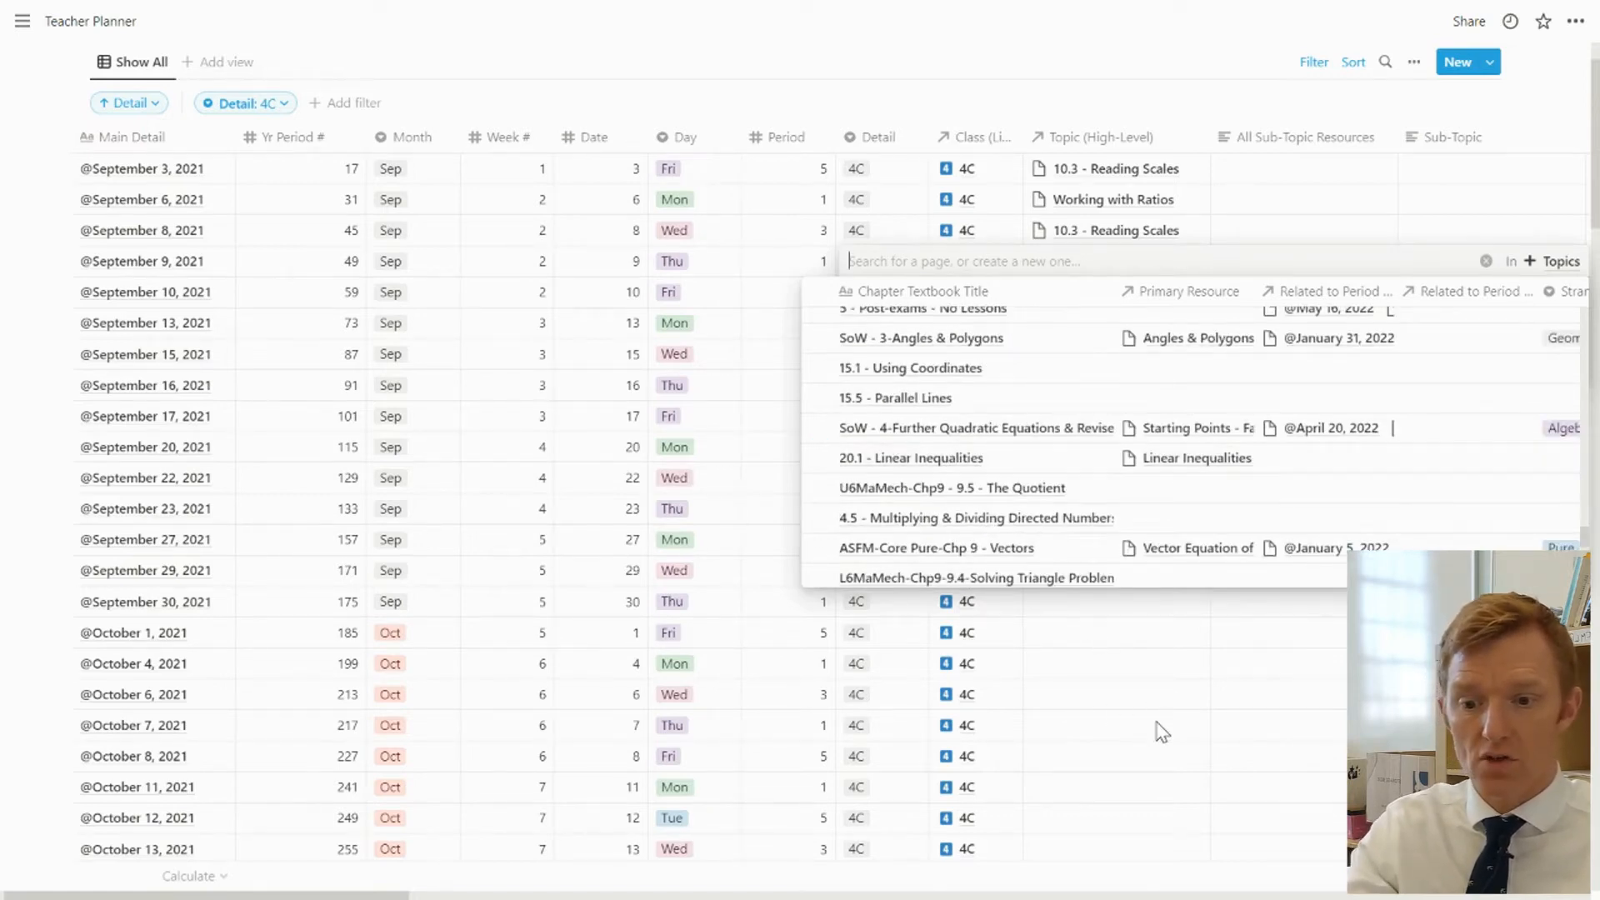
{"action": "key", "text": "Escape"}
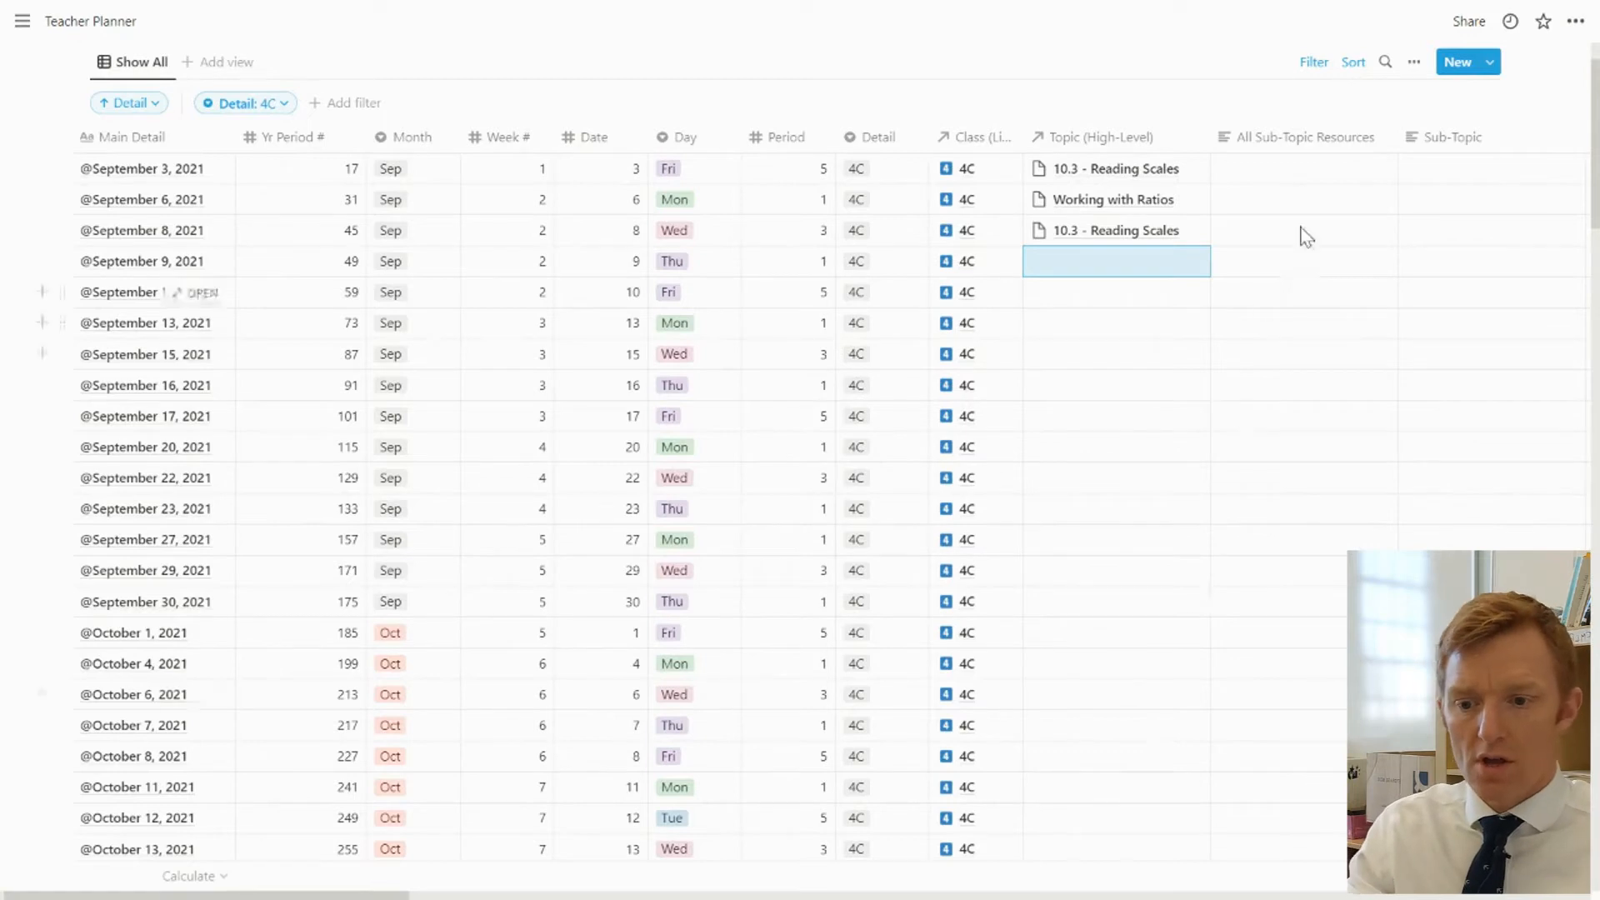
{"action": "left_click", "coordinate": [1305, 171]}
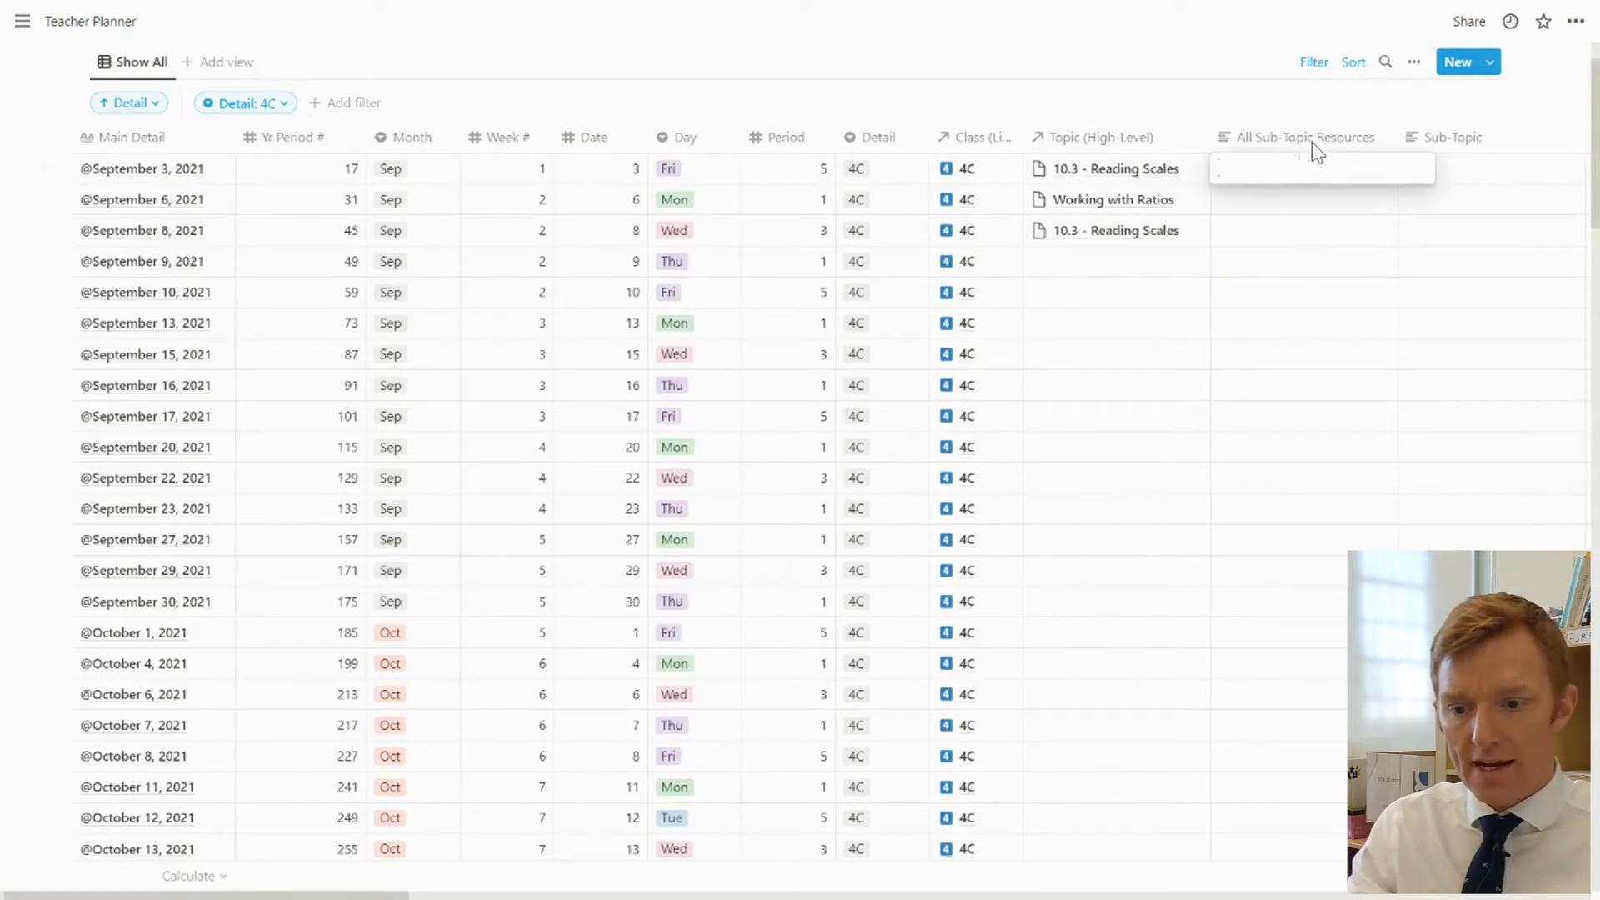
{"action": "key", "text": "Escape"}
{"action": "left_click", "coordinate": [1311, 140]}
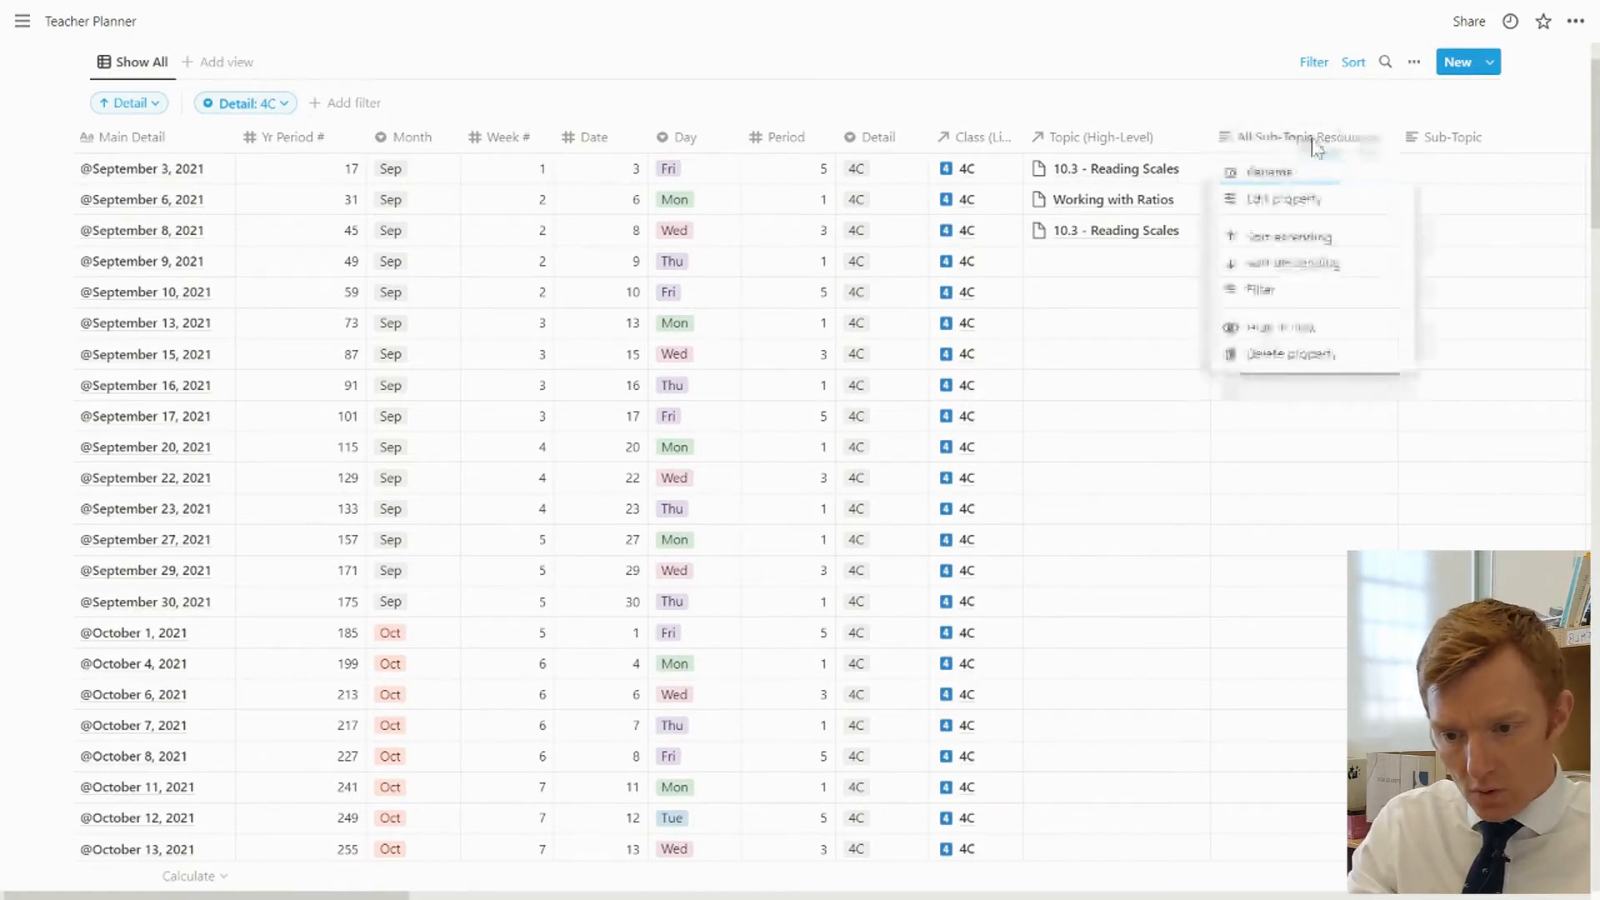
{"action": "left_click", "coordinate": [1145, 373]}
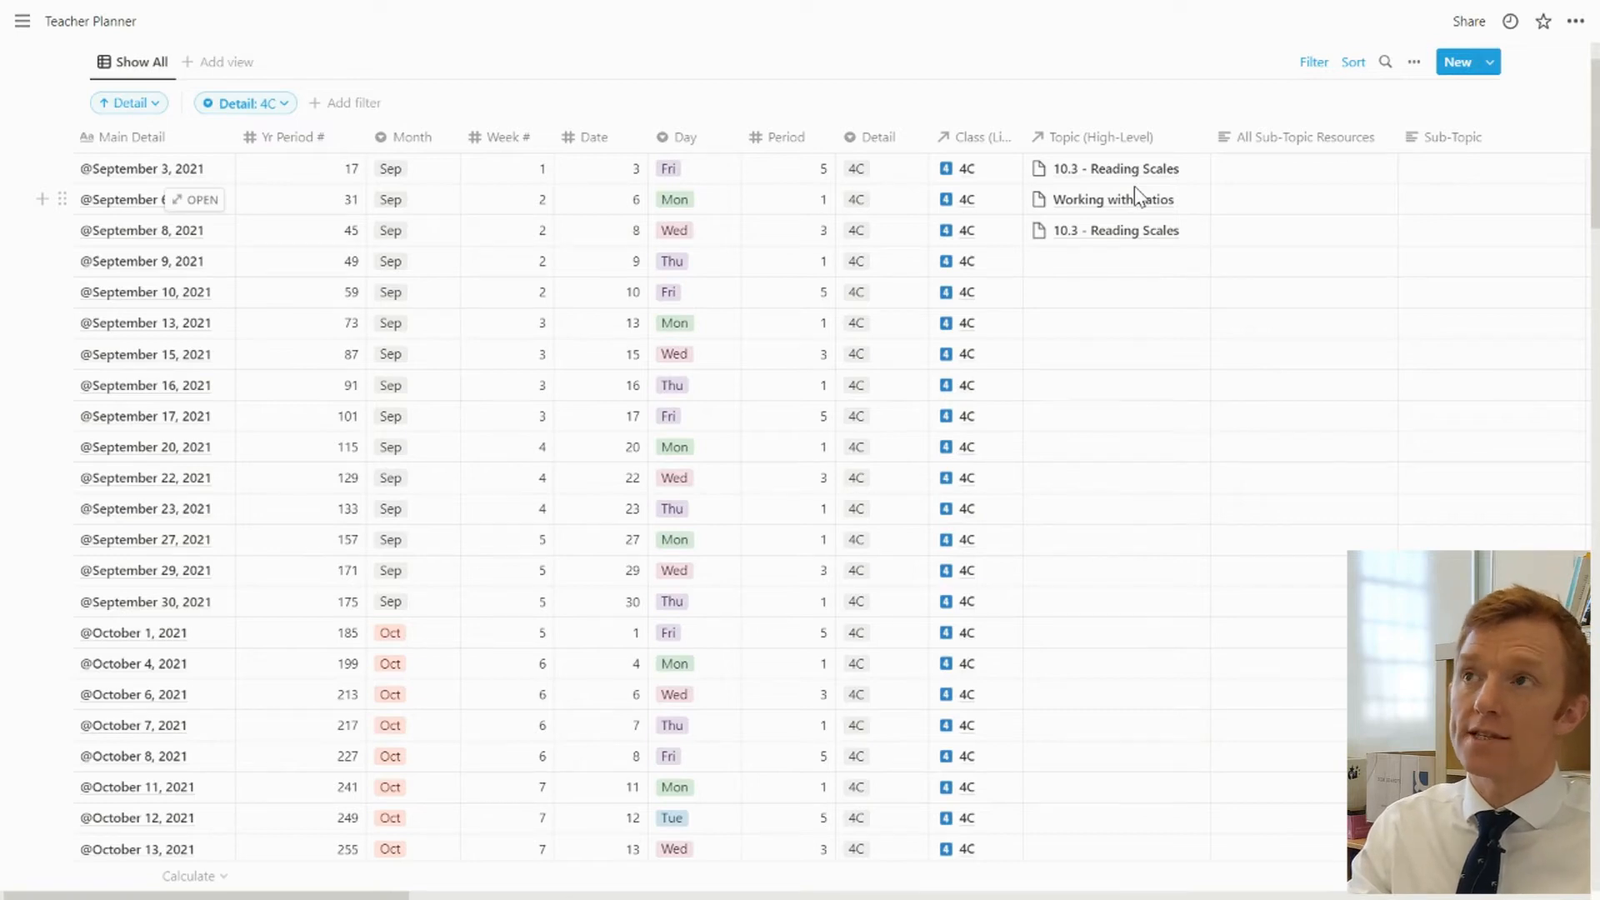
Change the All Sub-Topic Resources property to a Rollup of Primary Resource through the Topic (High-Level) relation
{"action": "left_click", "coordinate": [1275, 153]}
{"action": "left_click", "coordinate": [1278, 200]}
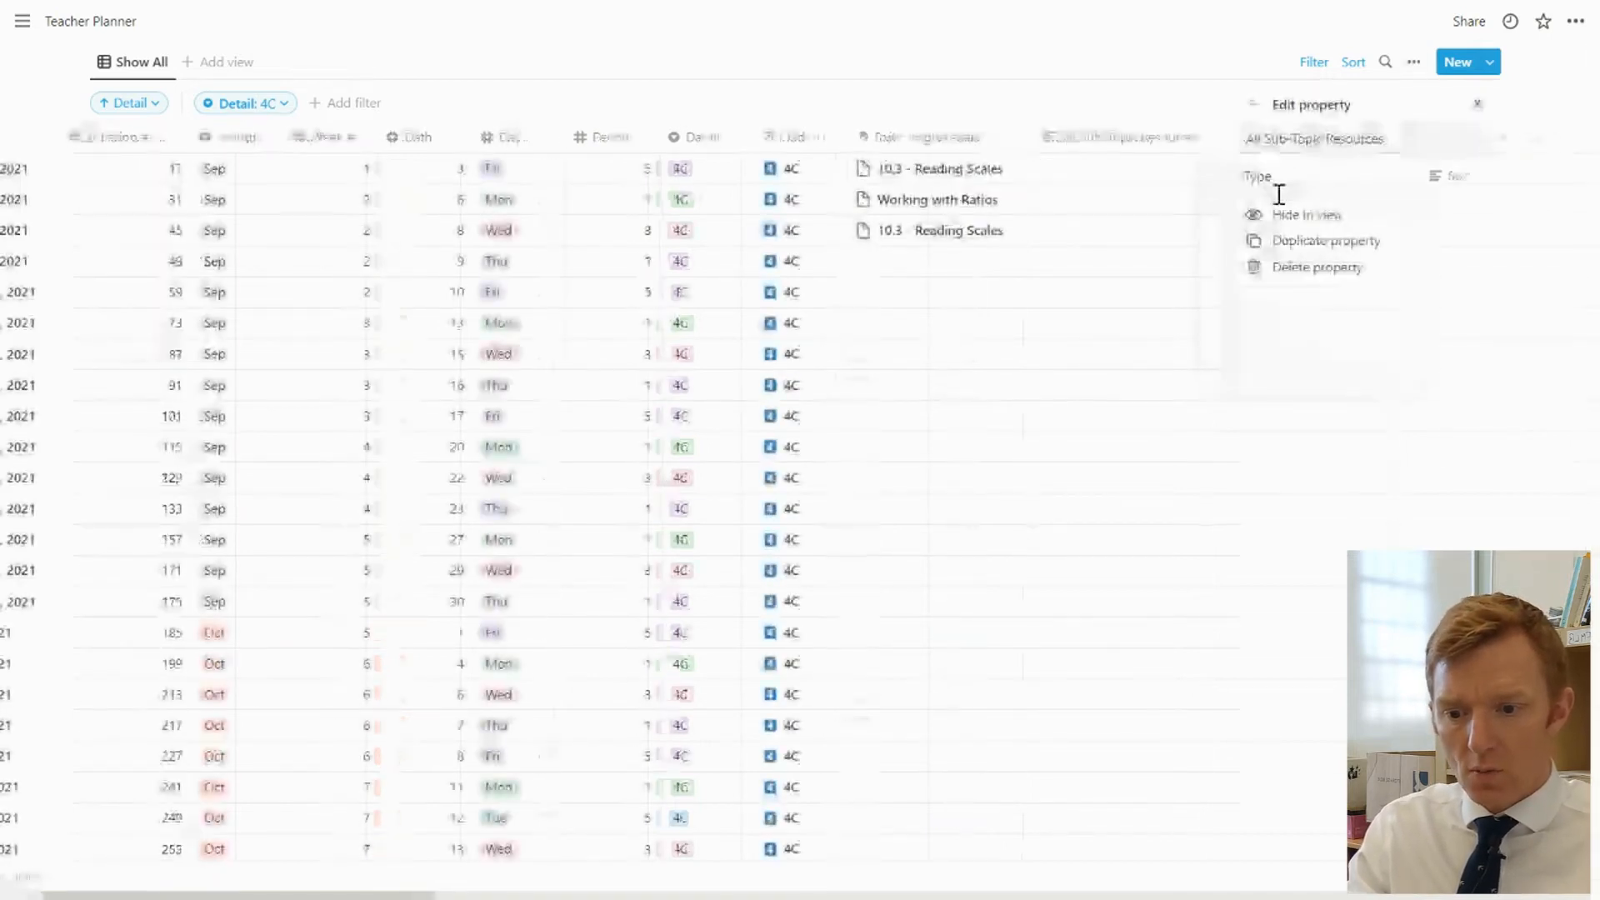
{"action": "left_click", "coordinate": [1482, 178]}
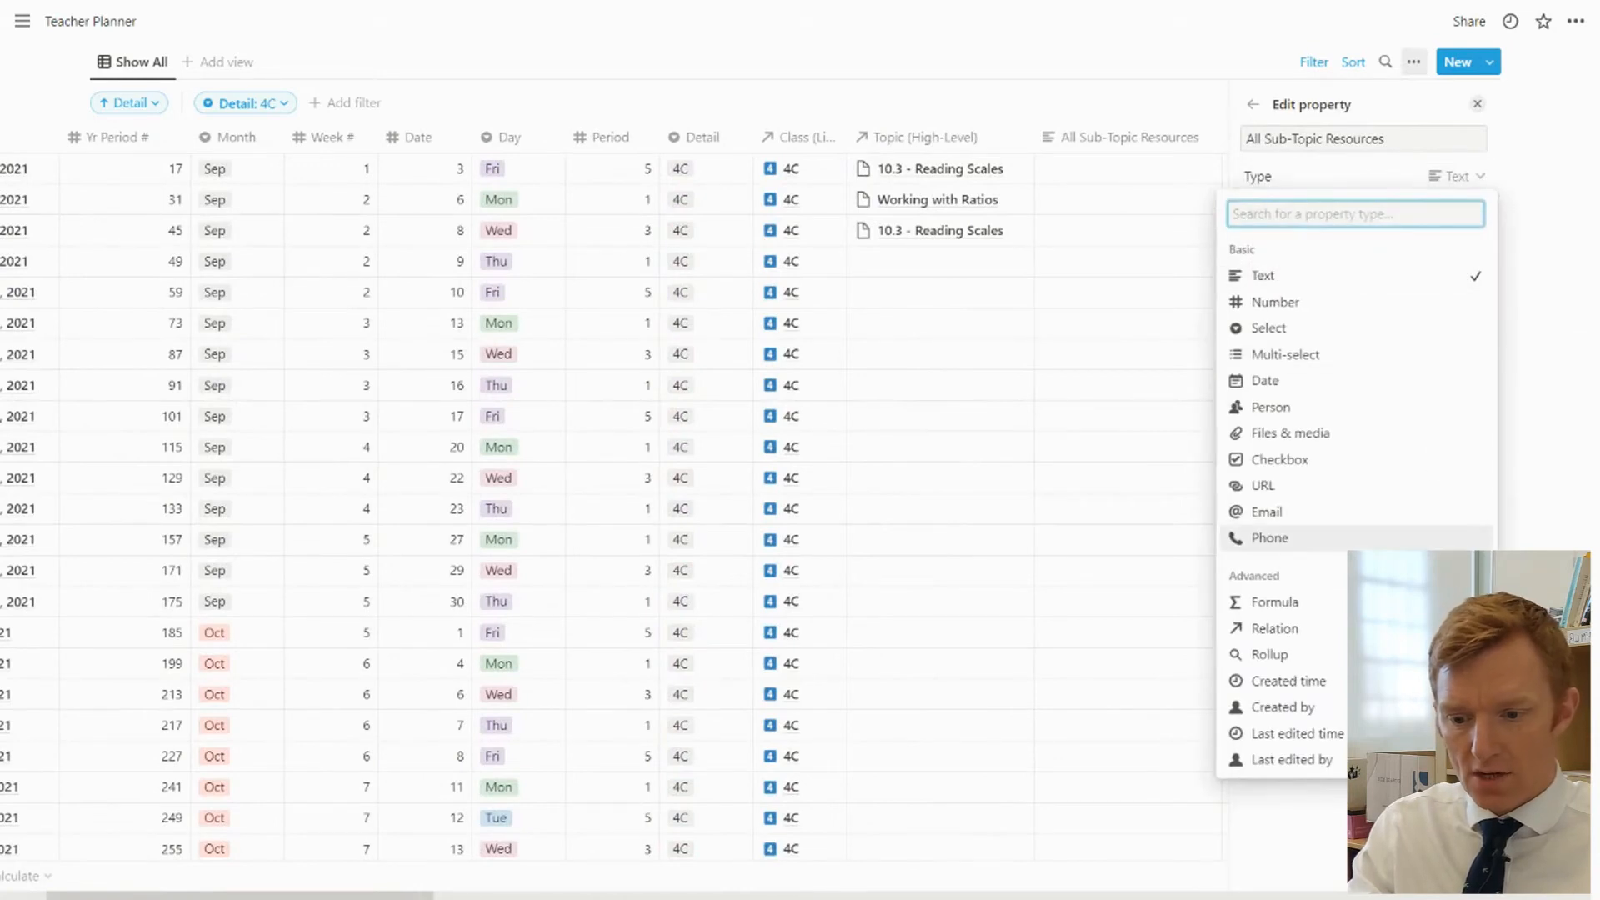
{"action": "left_click", "coordinate": [1314, 655]}
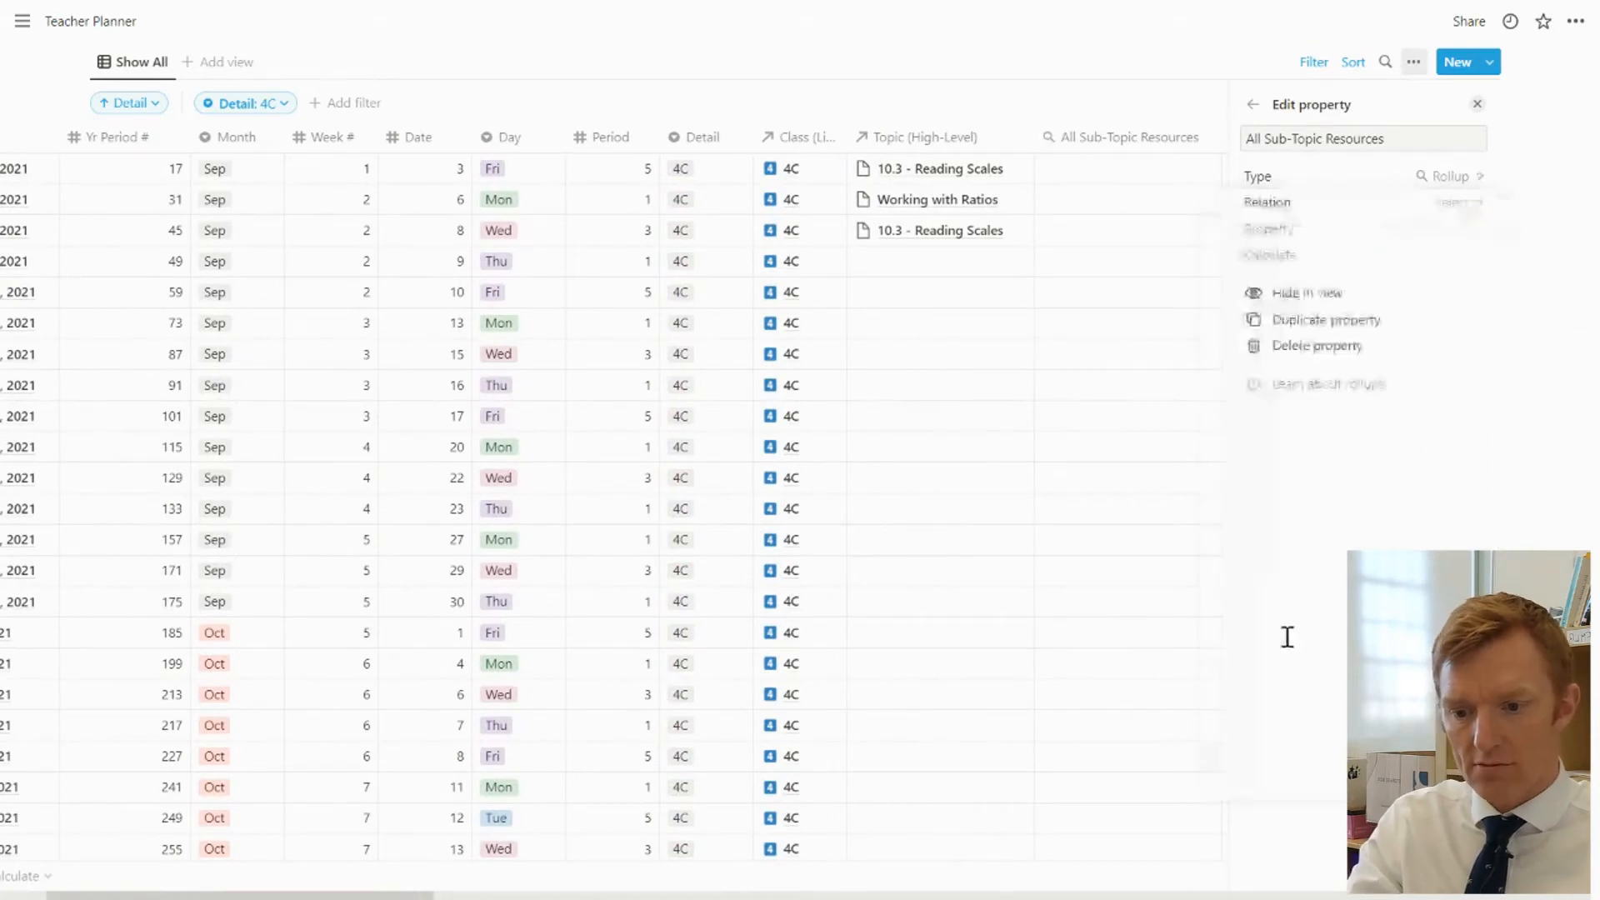
{"action": "left_click", "coordinate": [1442, 210]}
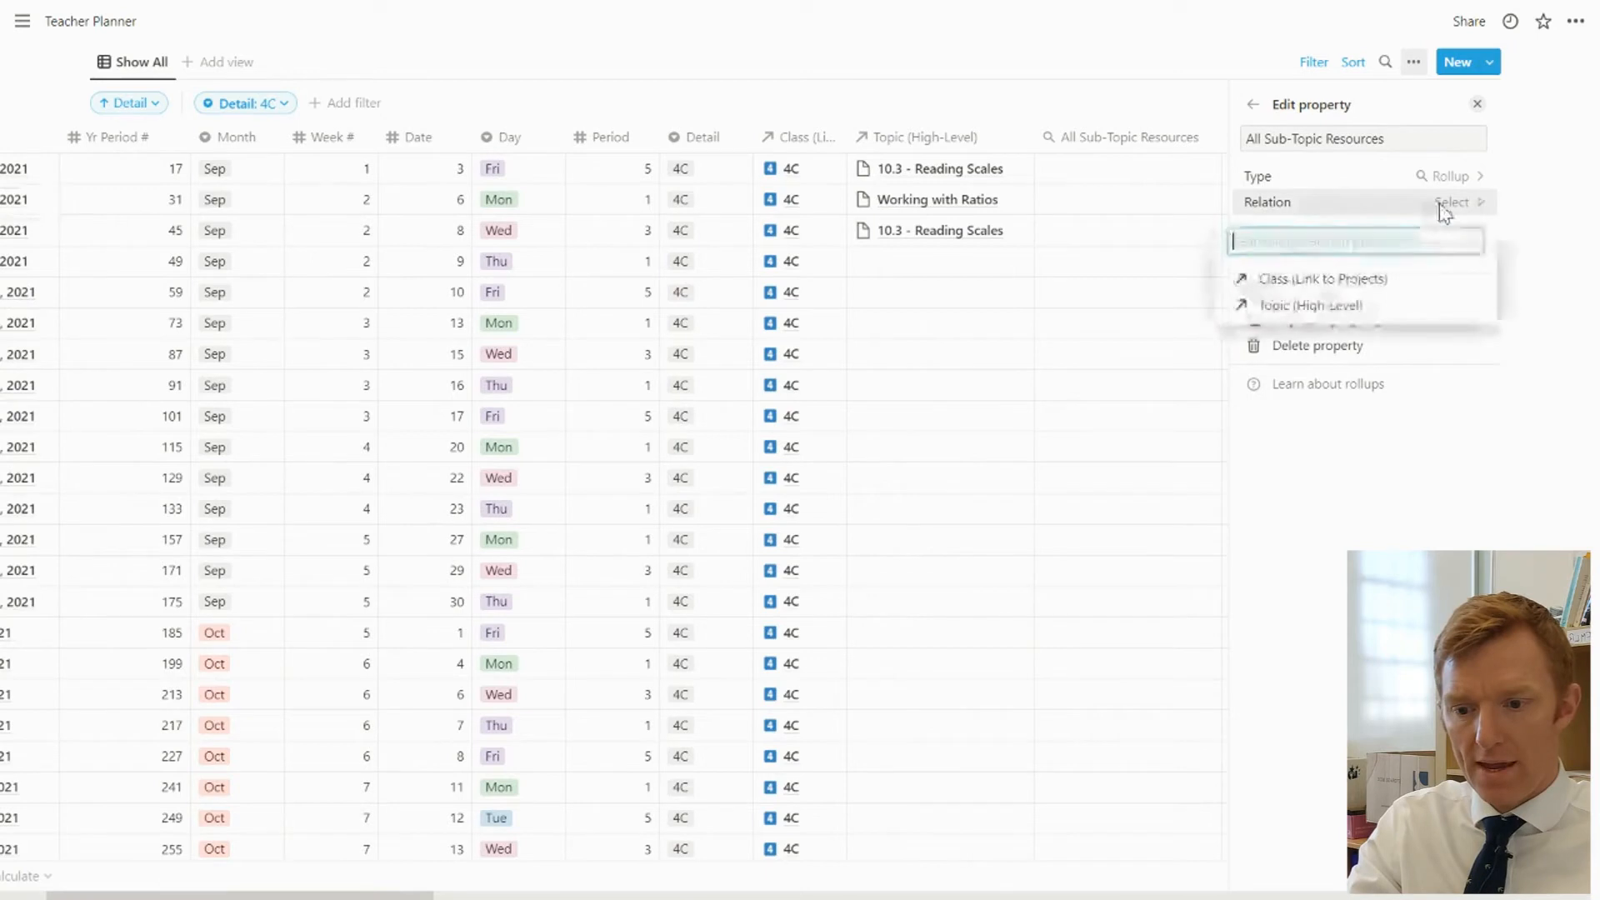
{"action": "left_click", "coordinate": [1324, 310]}
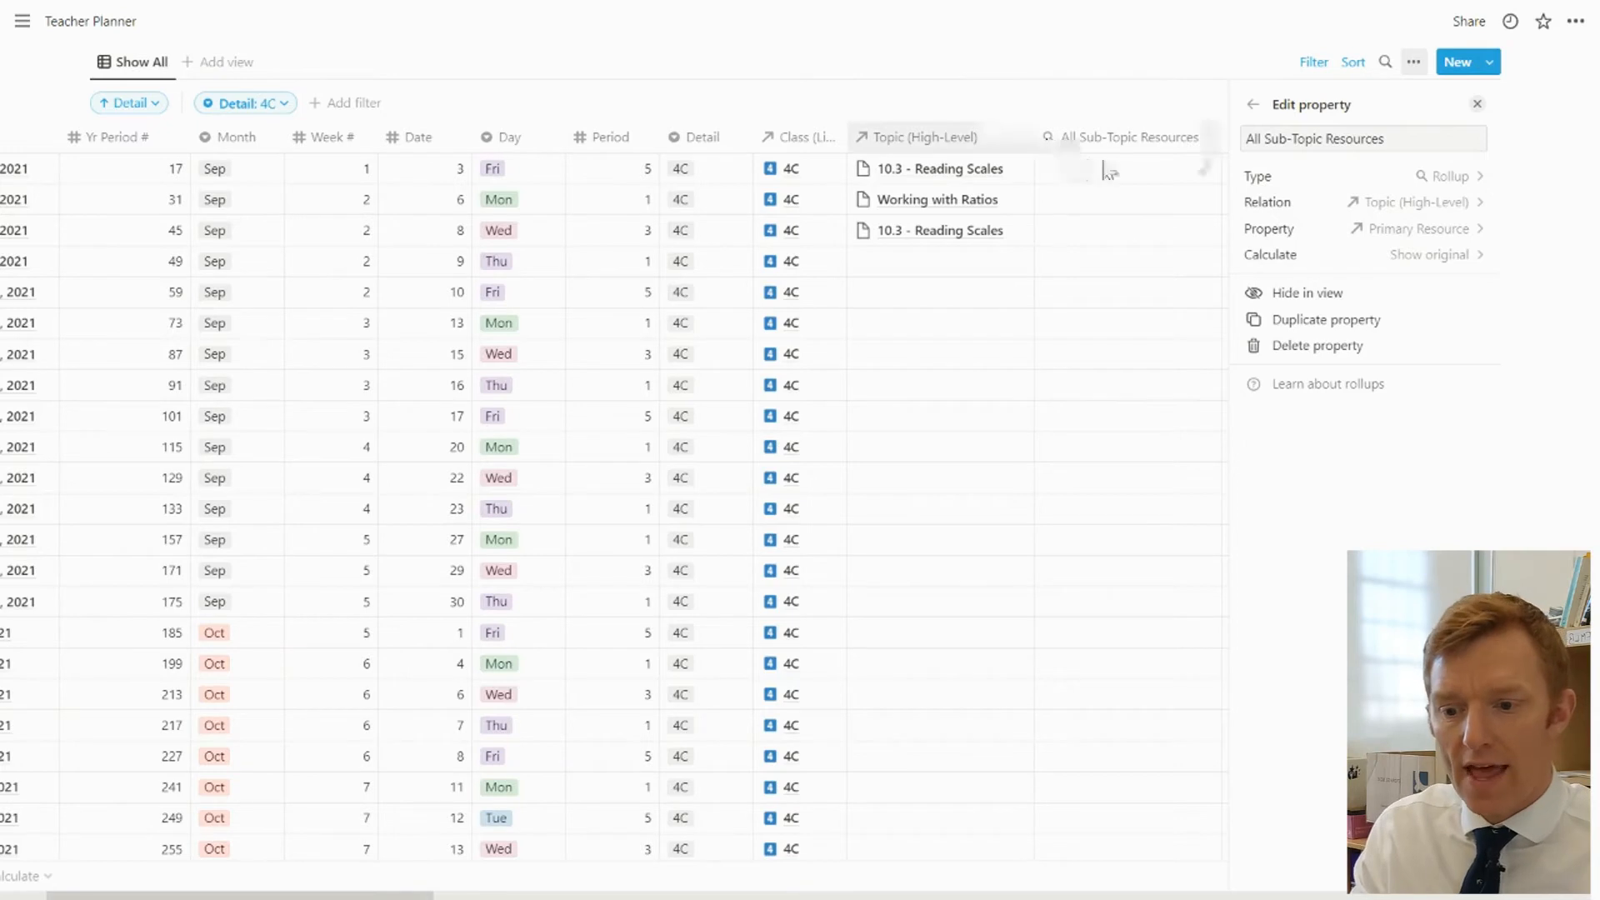
{"action": "left_click", "coordinate": [1142, 163]}
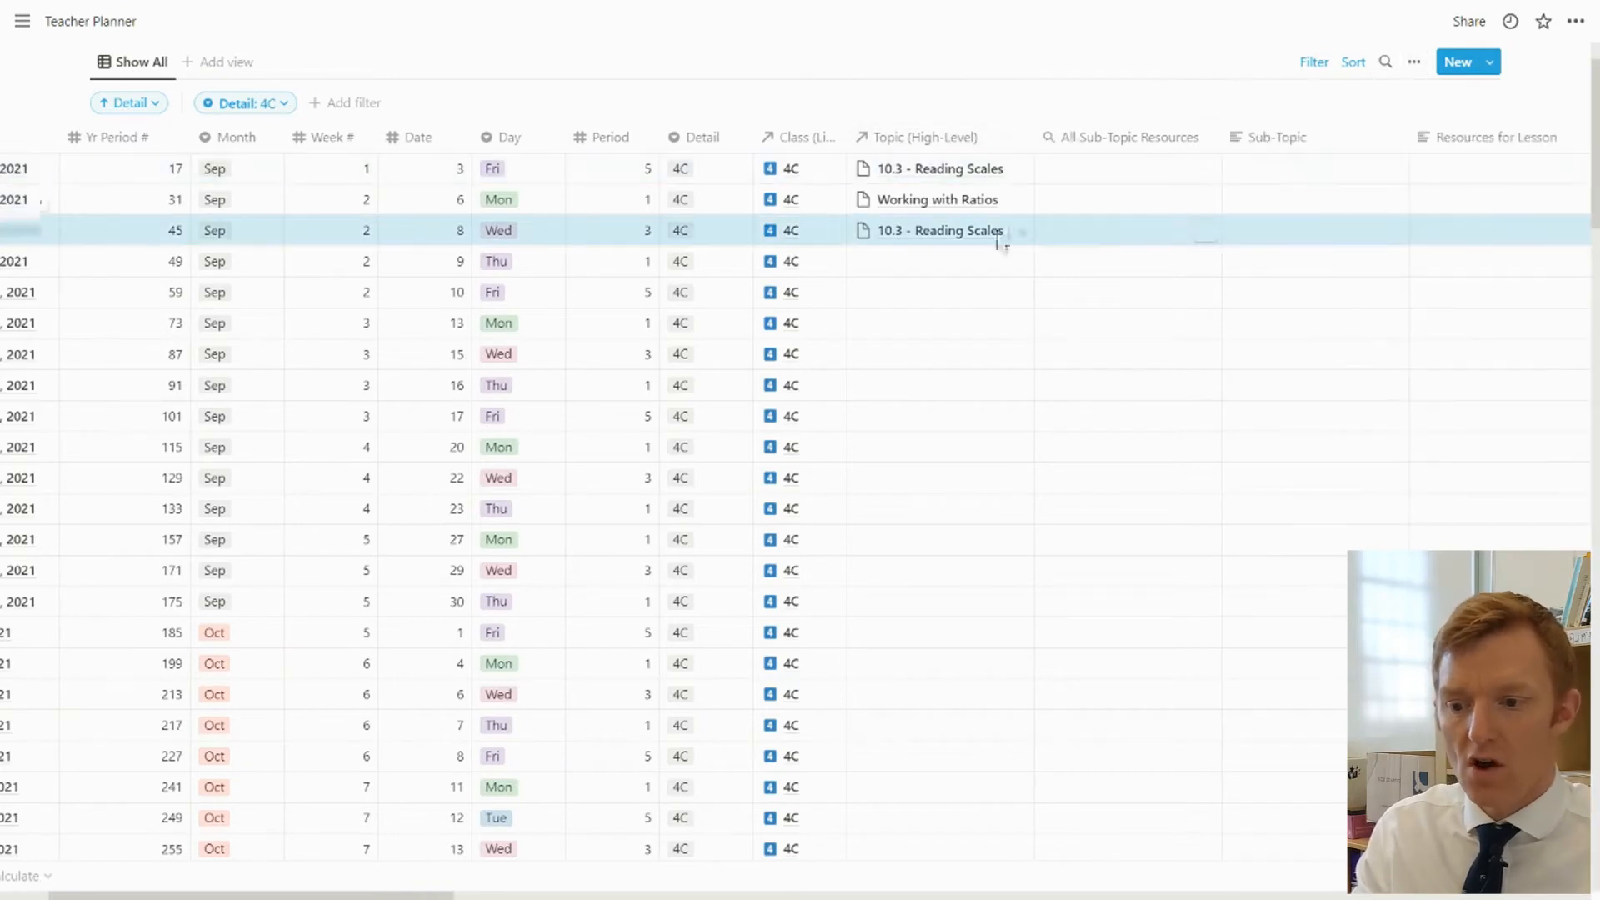
Open the 10.3 - Reading Scales topic page from the September 3 row and link Scale of the Universe 2 as its Primary Resource
{"action": "left_click", "coordinate": [920, 241]}
{"action": "left_click", "coordinate": [911, 168]}
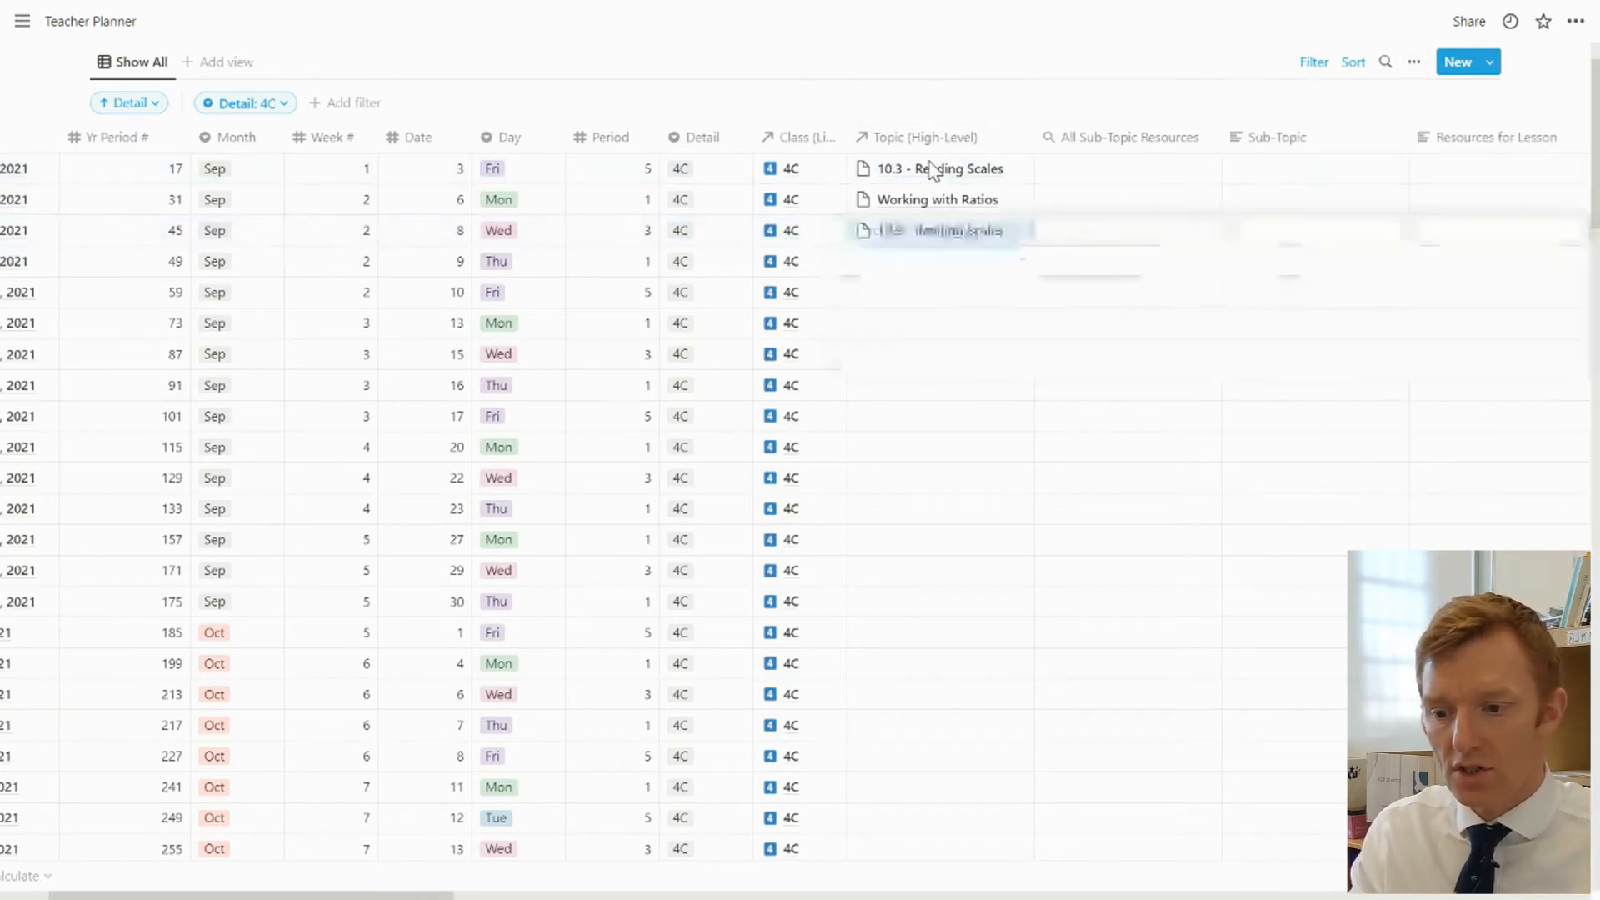
{"action": "left_click", "coordinate": [911, 168]}
{"action": "left_click", "coordinate": [925, 230]}
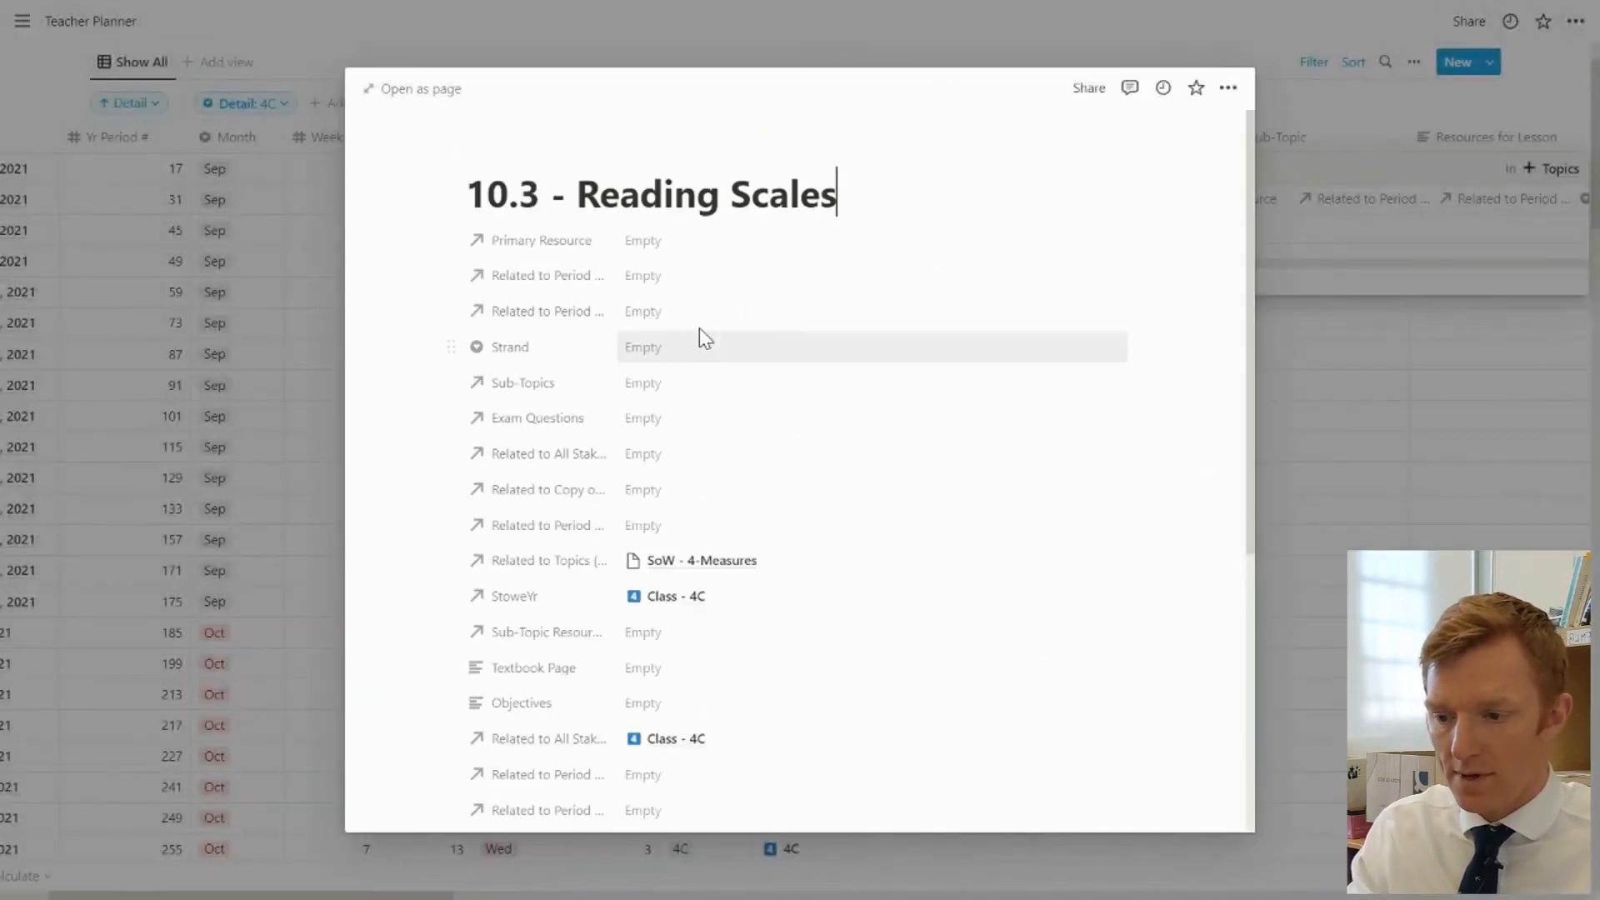
{"action": "left_click", "coordinate": [661, 243]}
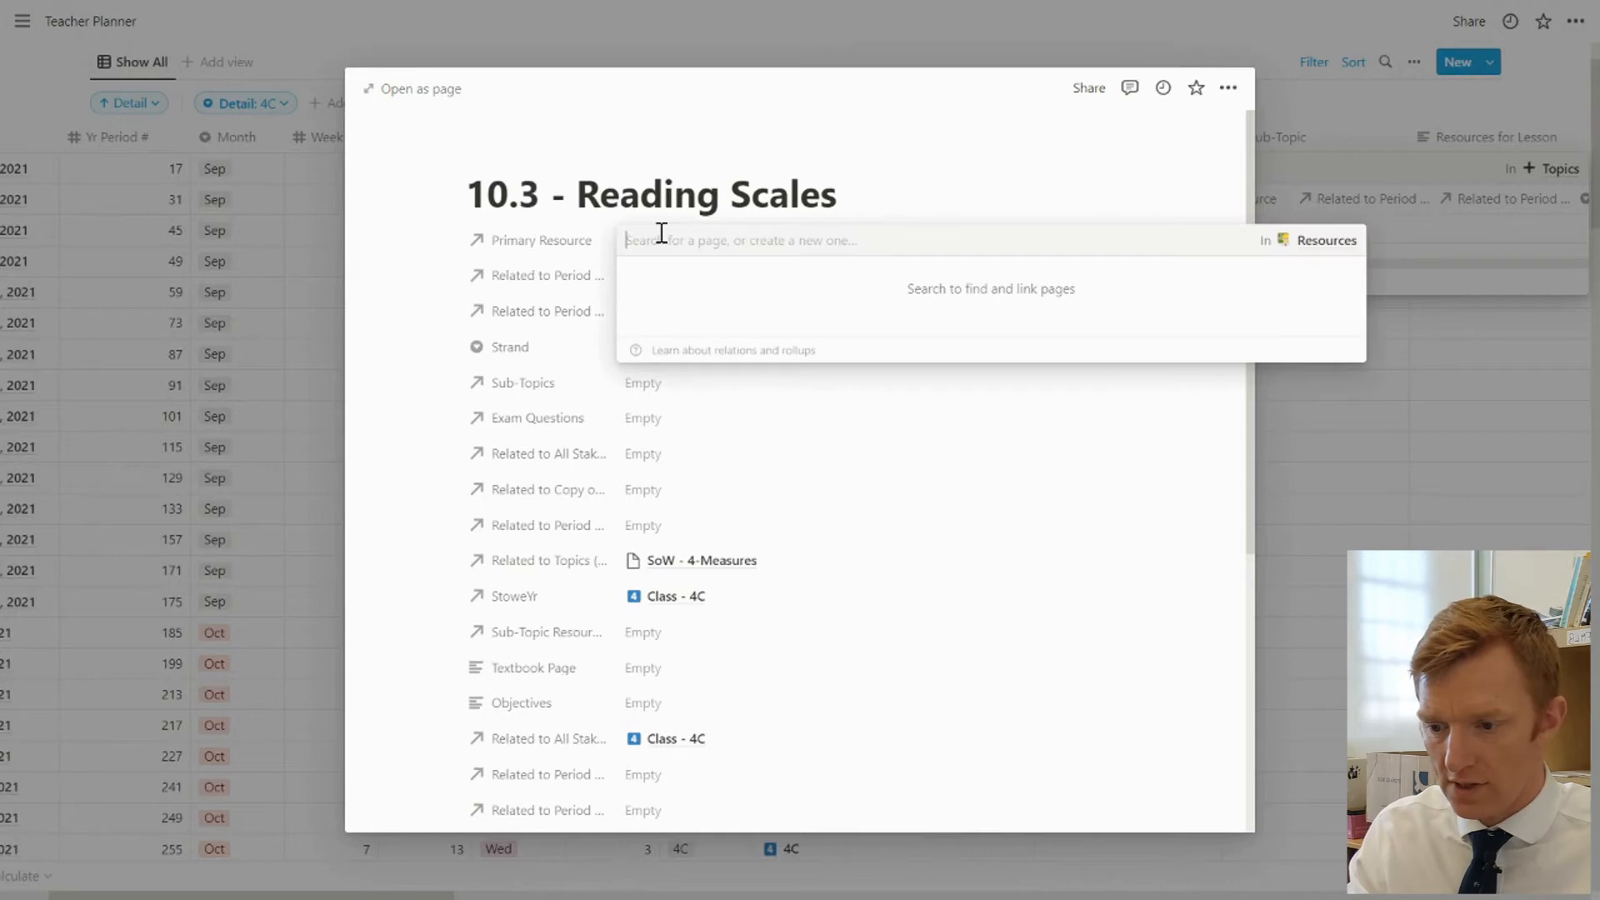
{"action": "type", "text": "Scale"}
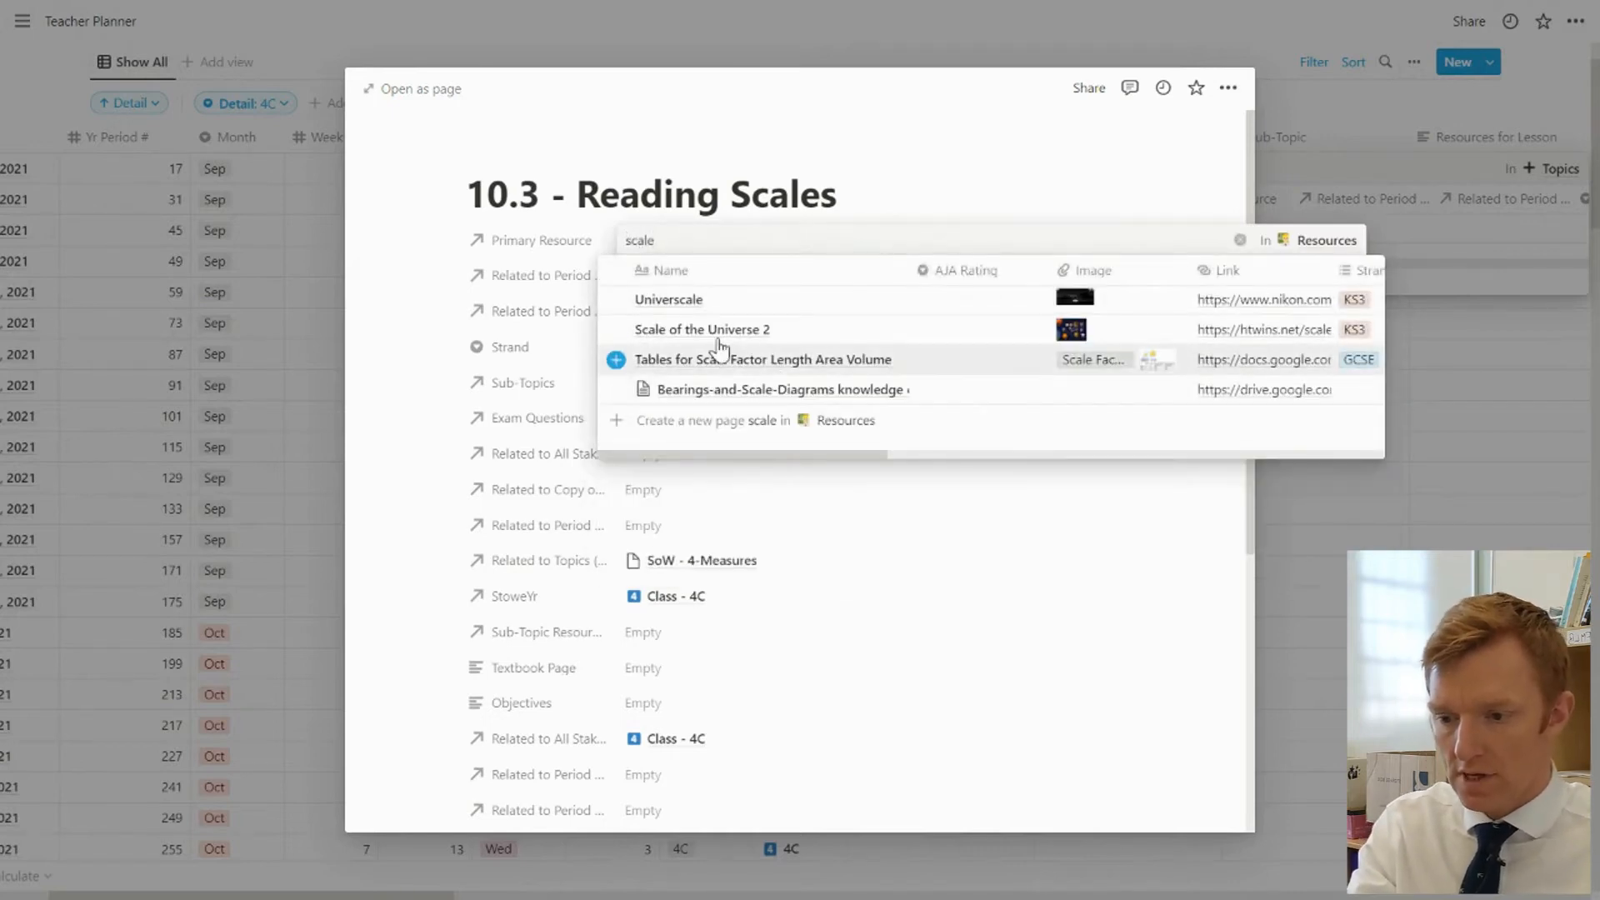
{"action": "left_click", "coordinate": [714, 329]}
{"action": "left_click", "coordinate": [1006, 457]}
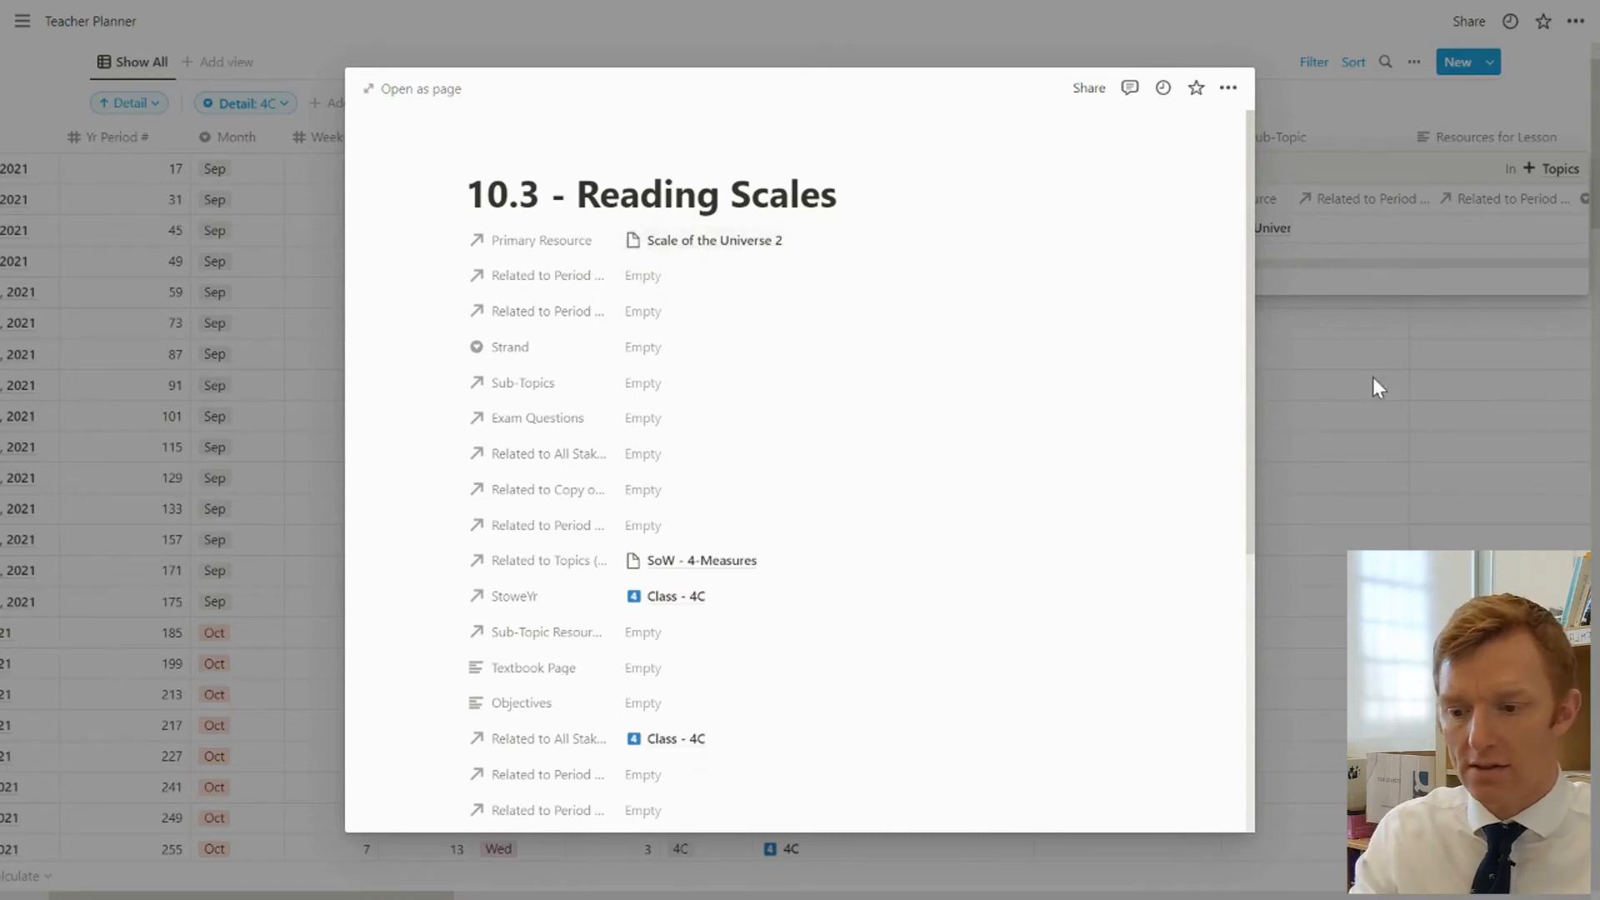
{"action": "left_click", "coordinate": [1422, 404]}
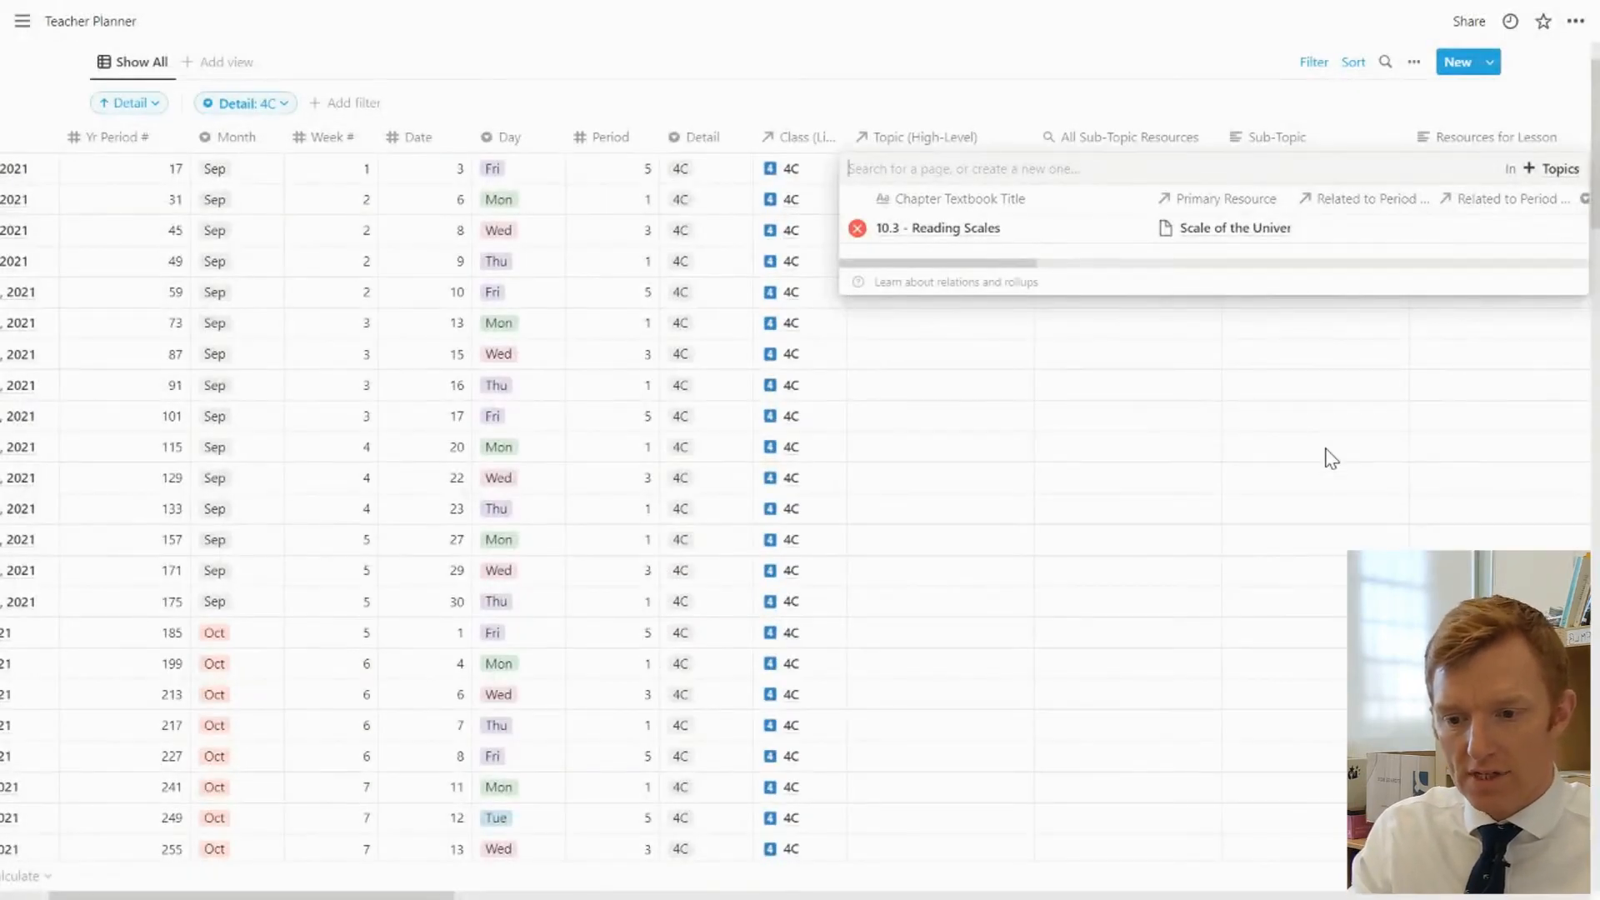
{"action": "left_click", "coordinate": [1044, 376]}
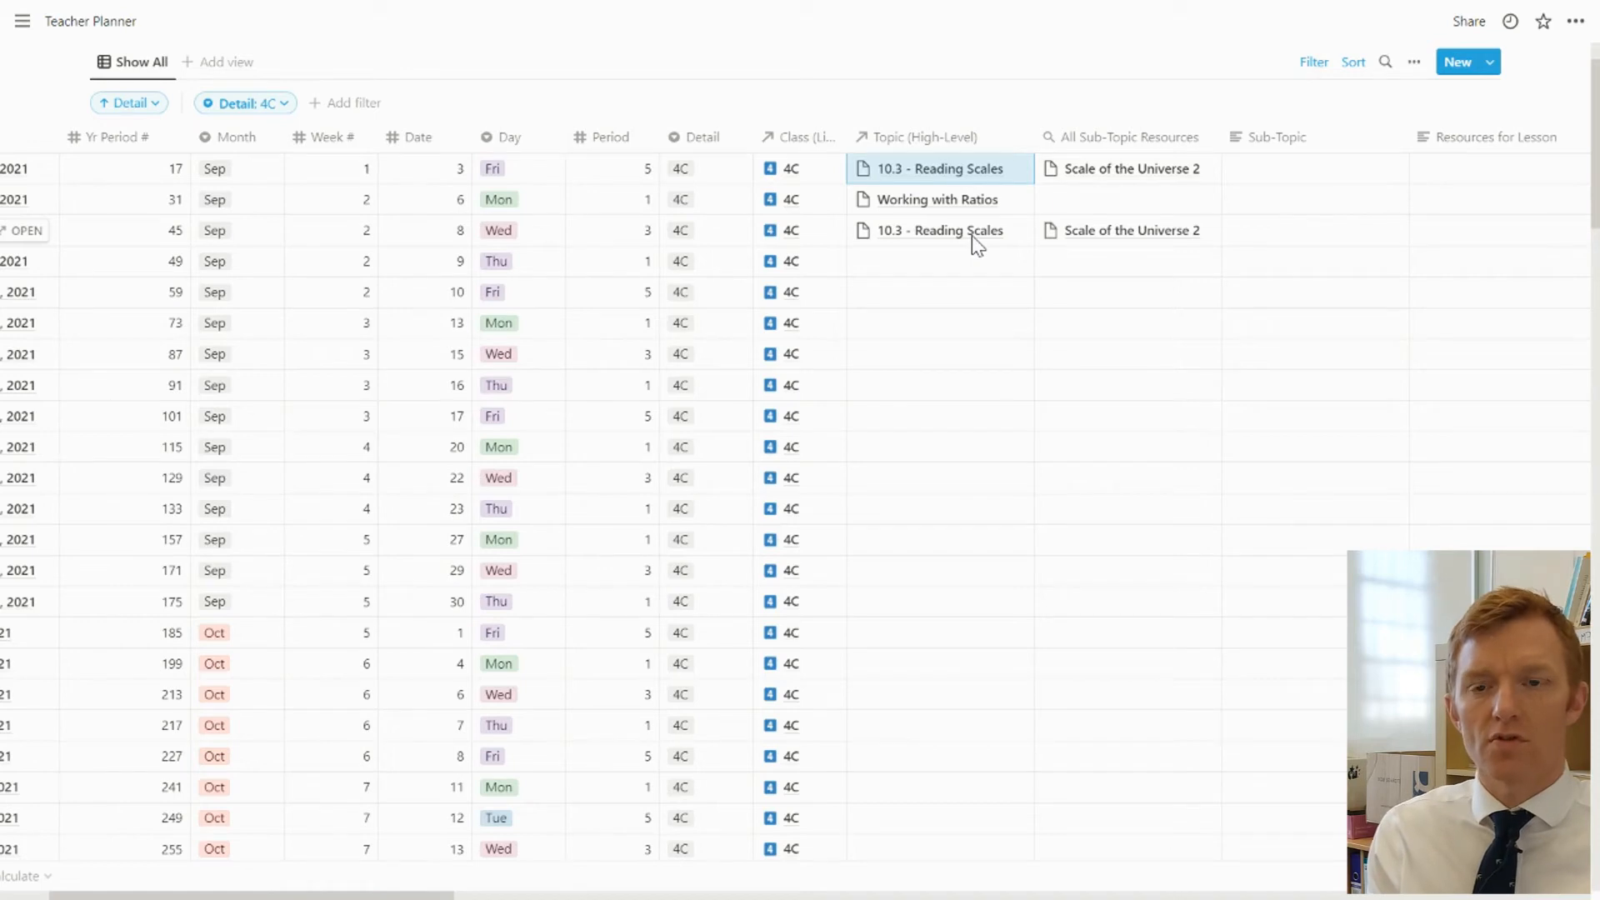
Change the Sub-Topic property from text to a Relation linked to the Topics database
{"action": "left_click", "coordinate": [1298, 161]}
{"action": "key", "text": "Escape"}
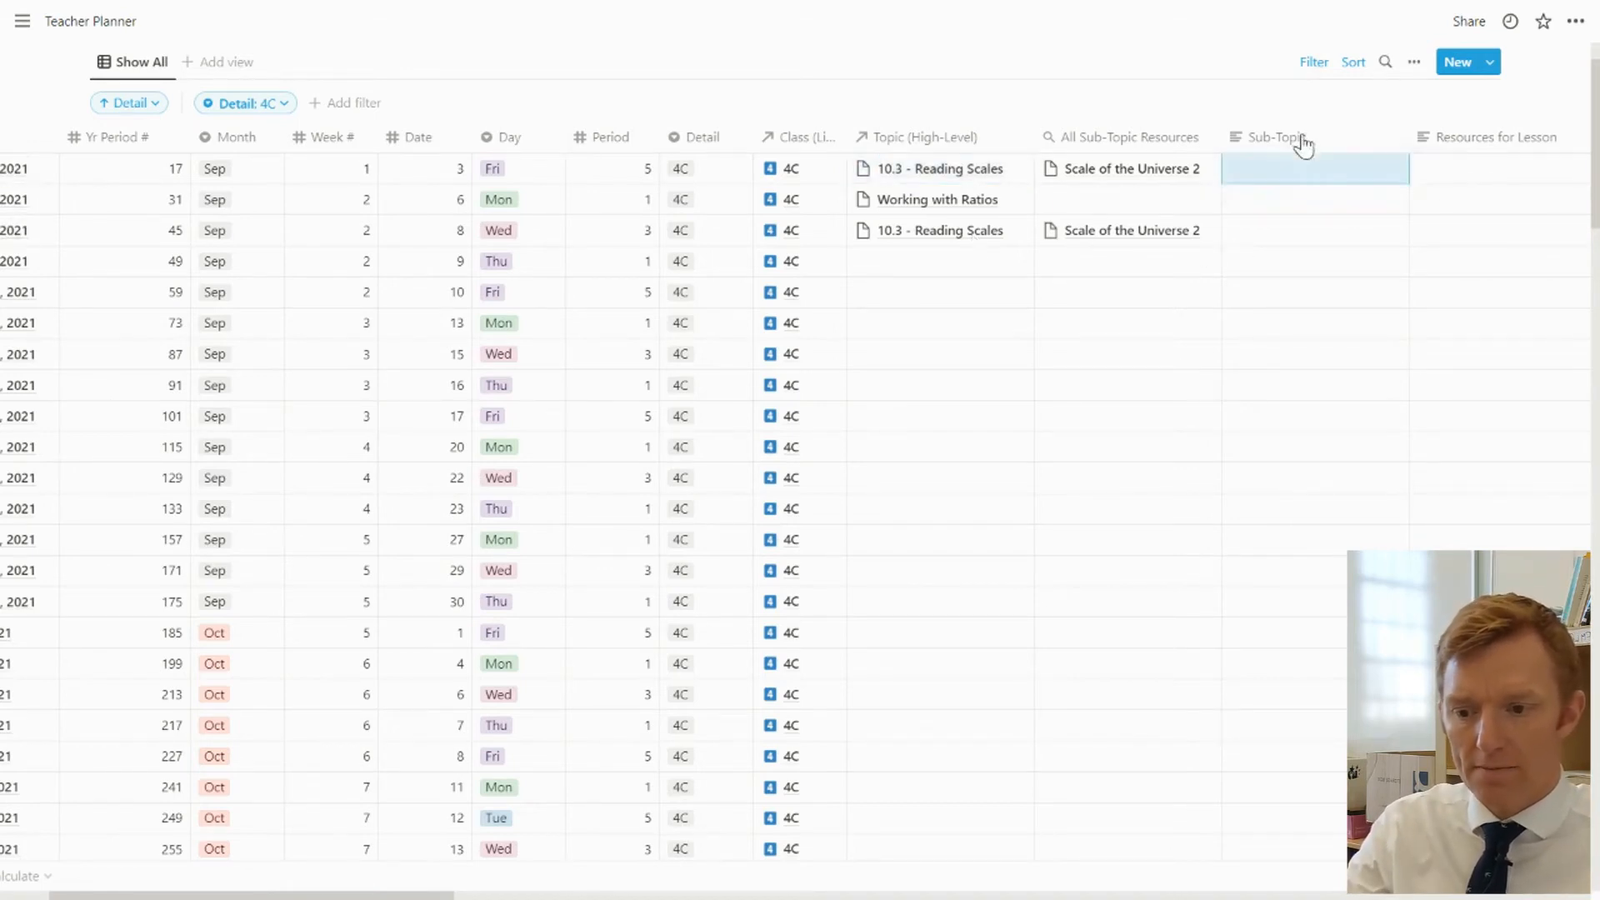
{"action": "left_click", "coordinate": [1302, 140]}
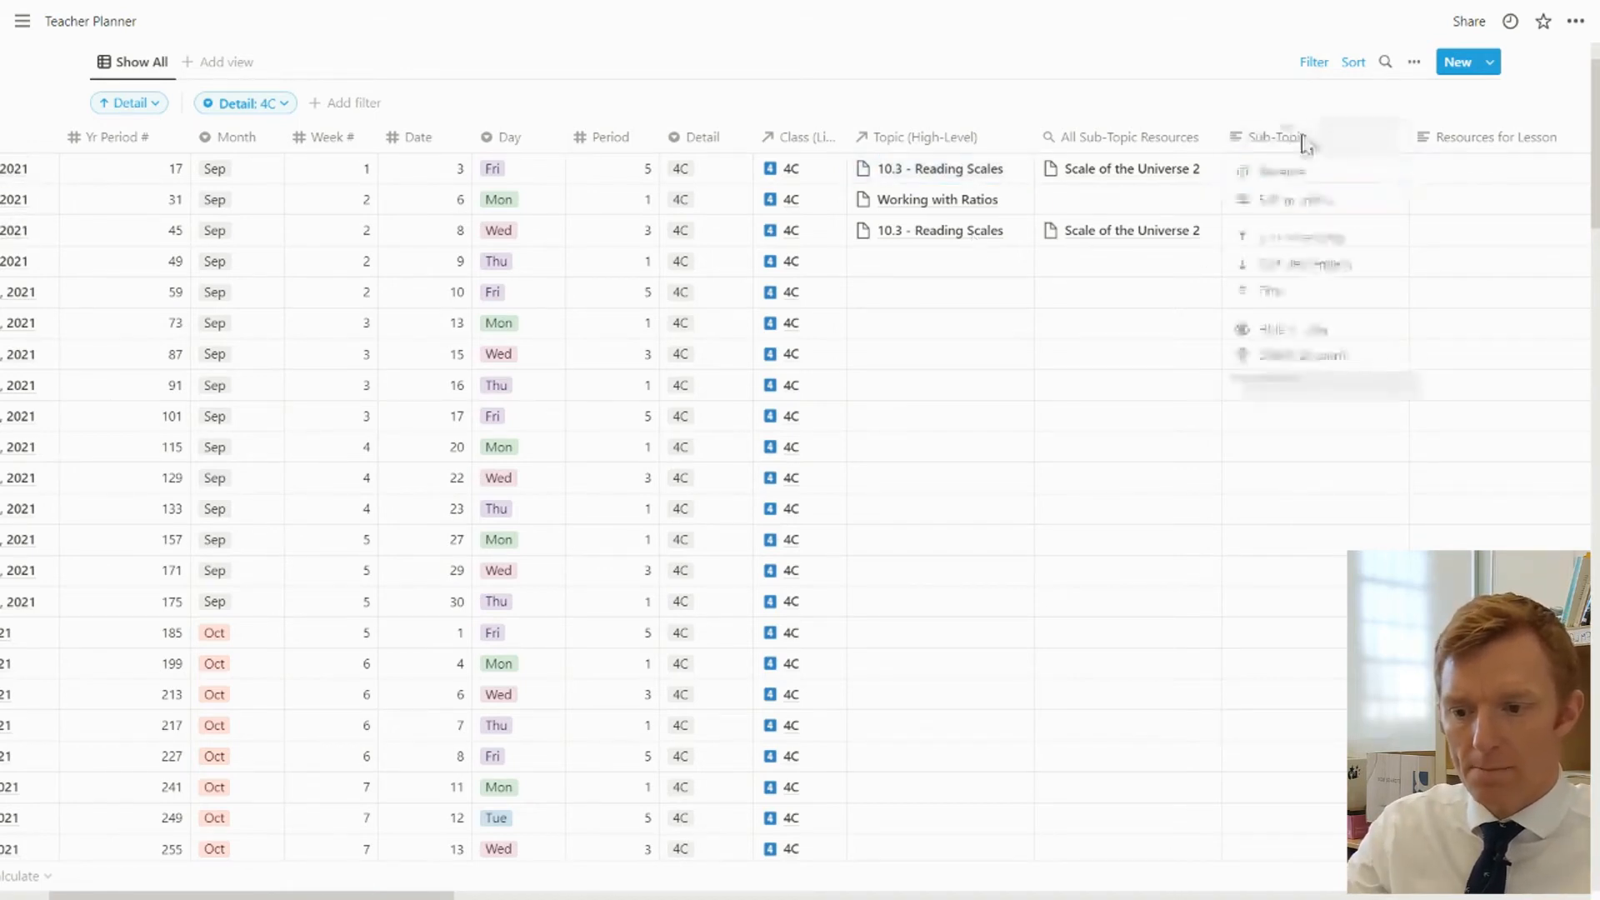
{"action": "left_click", "coordinate": [1305, 202]}
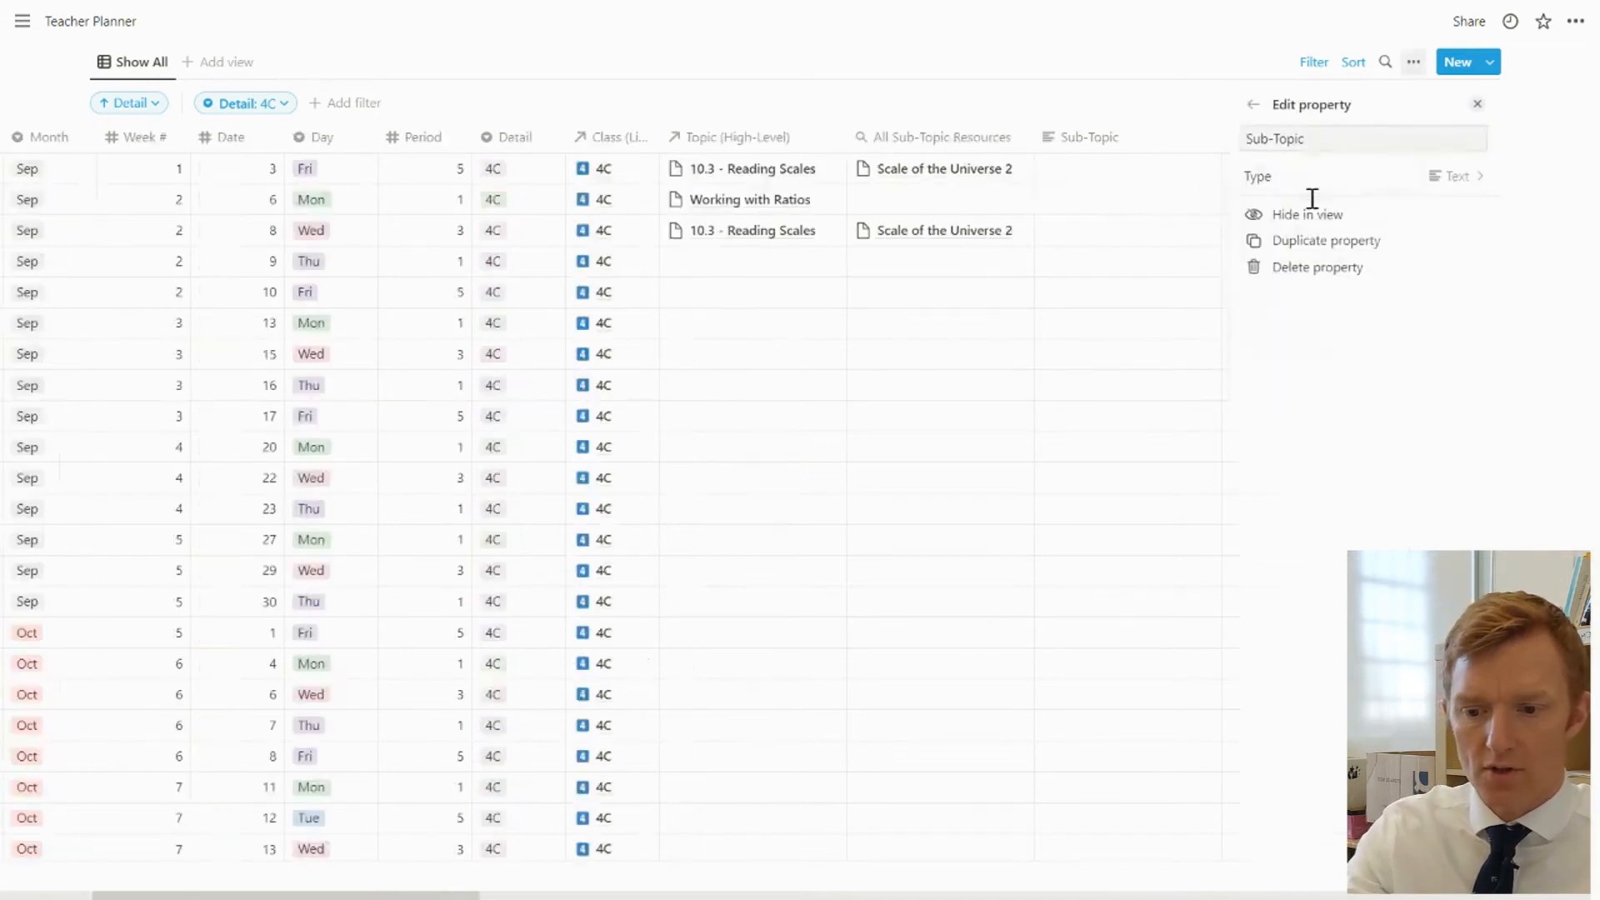
{"action": "left_click", "coordinate": [1460, 179]}
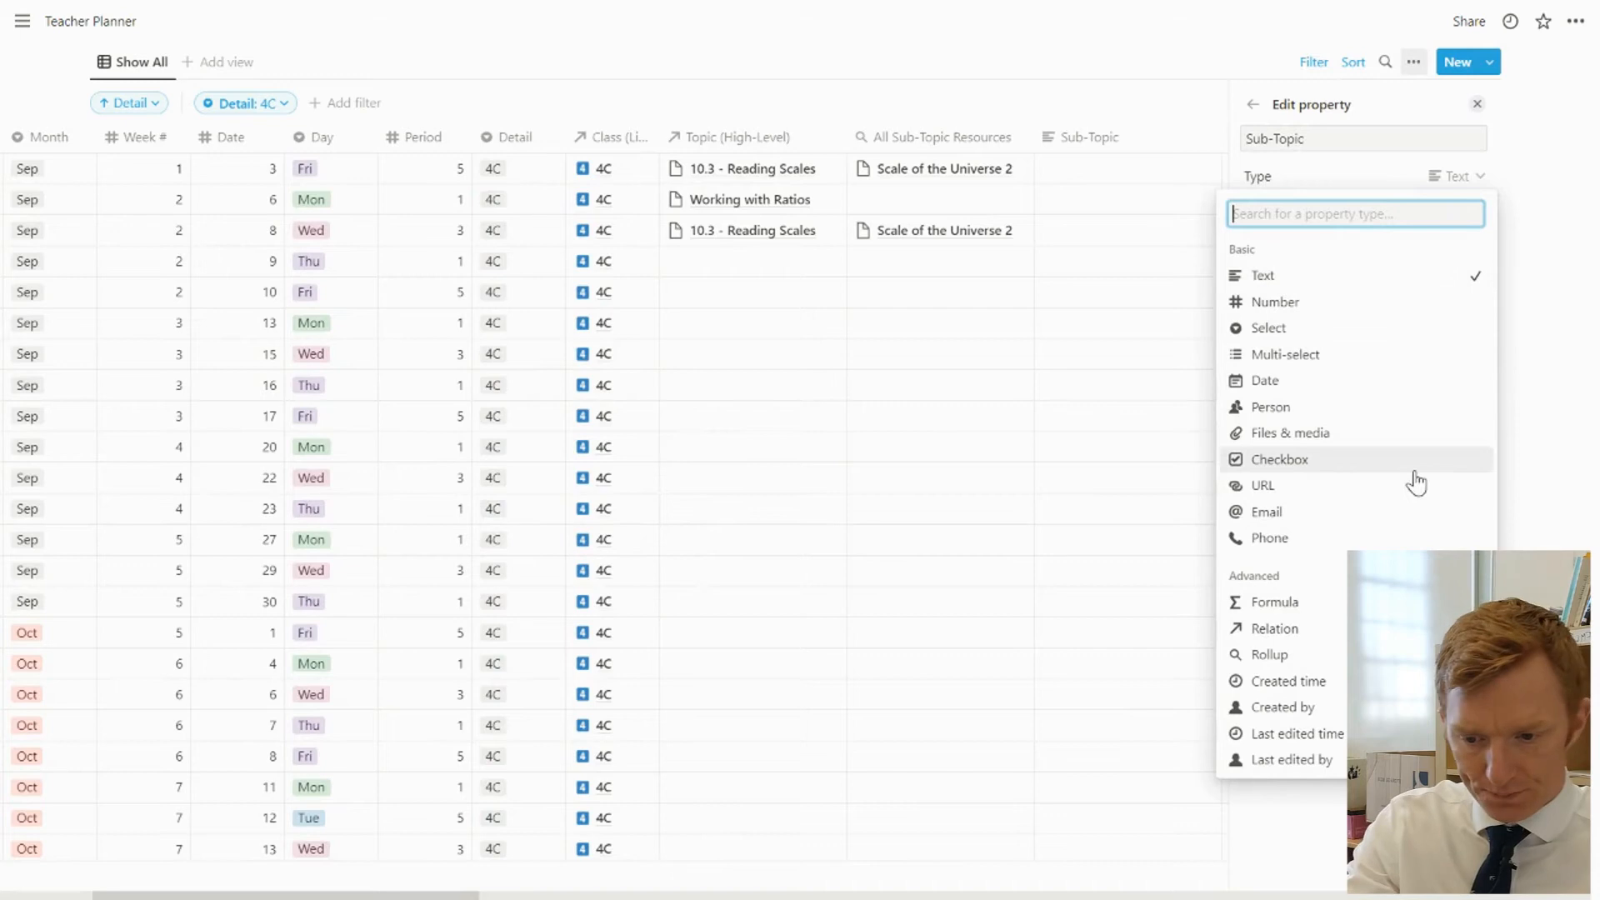
{"action": "left_click", "coordinate": [1339, 629]}
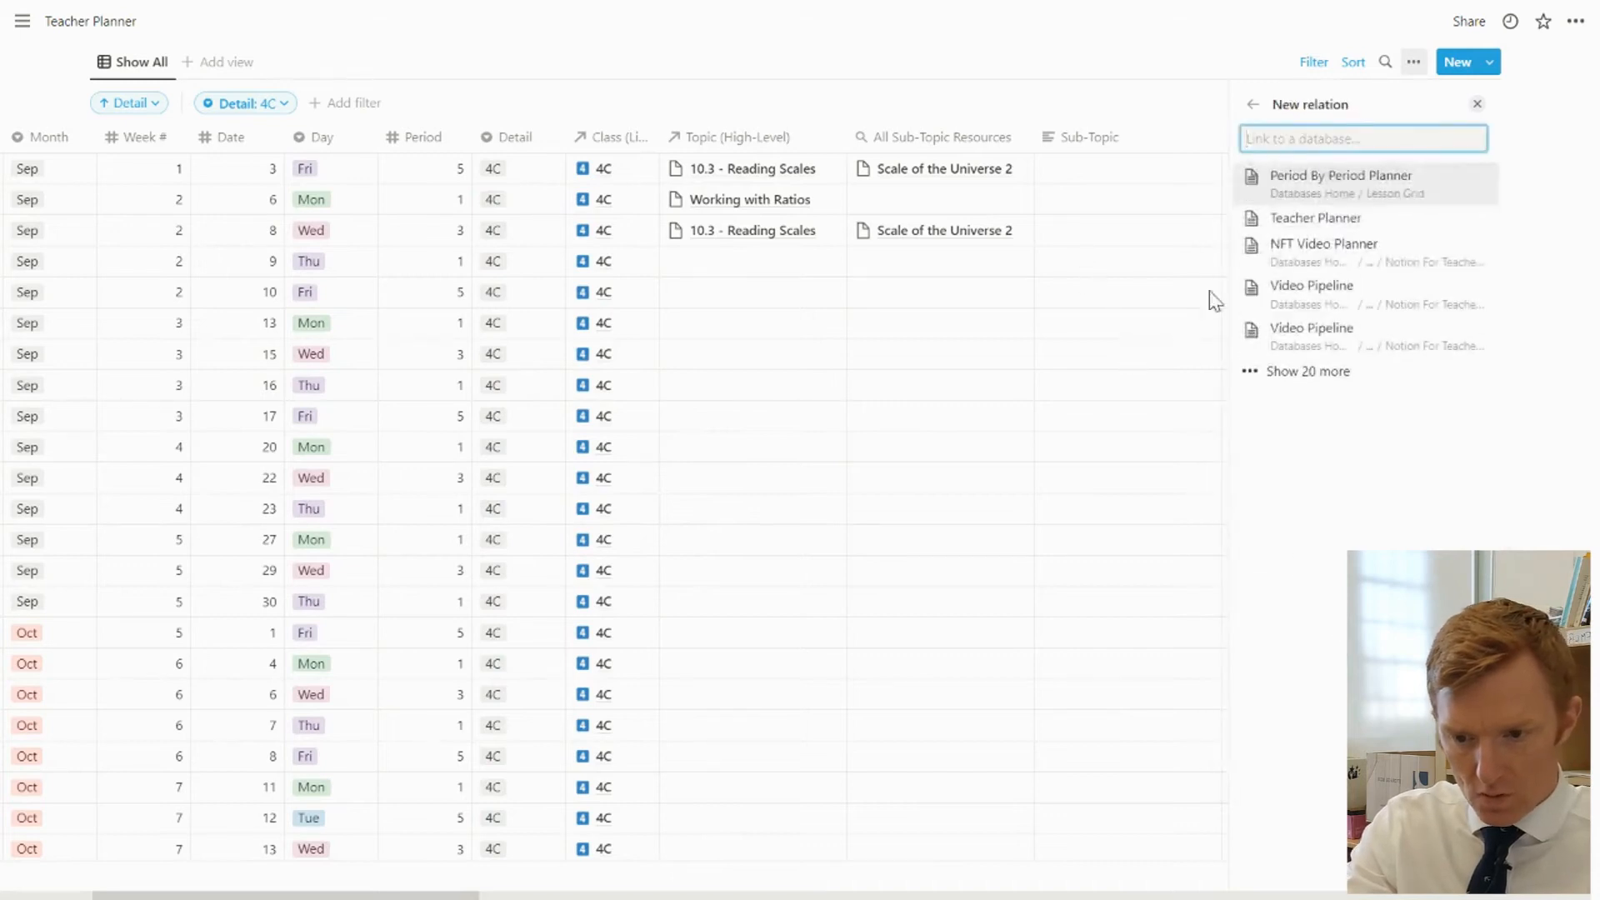
{"action": "type", "text": "topic"}
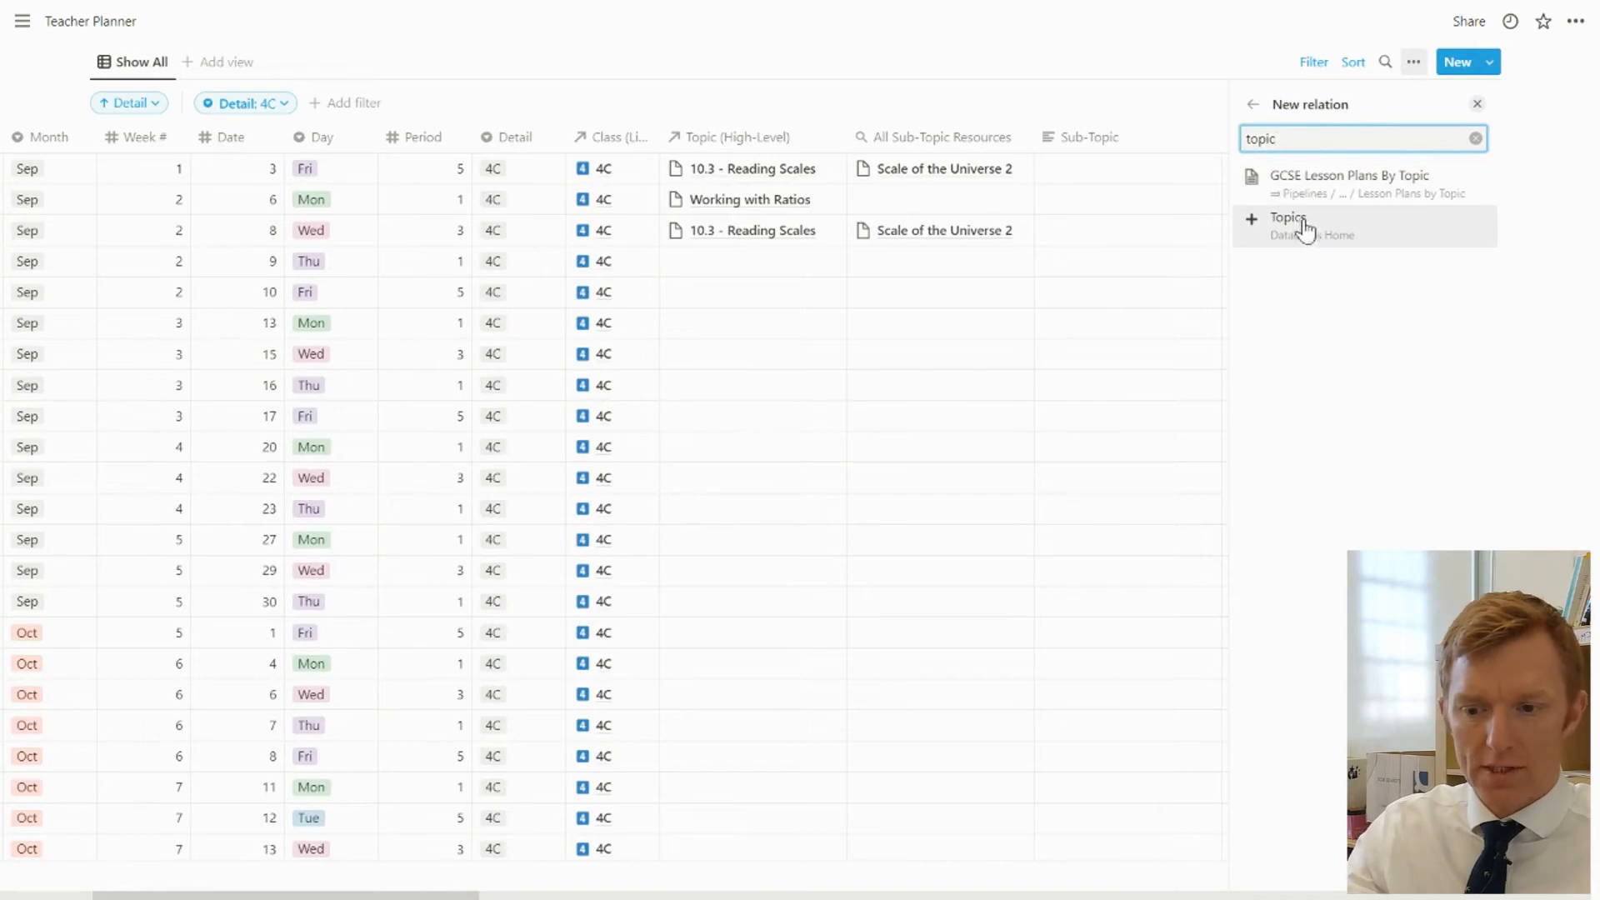
{"action": "left_click", "coordinate": [1302, 223]}
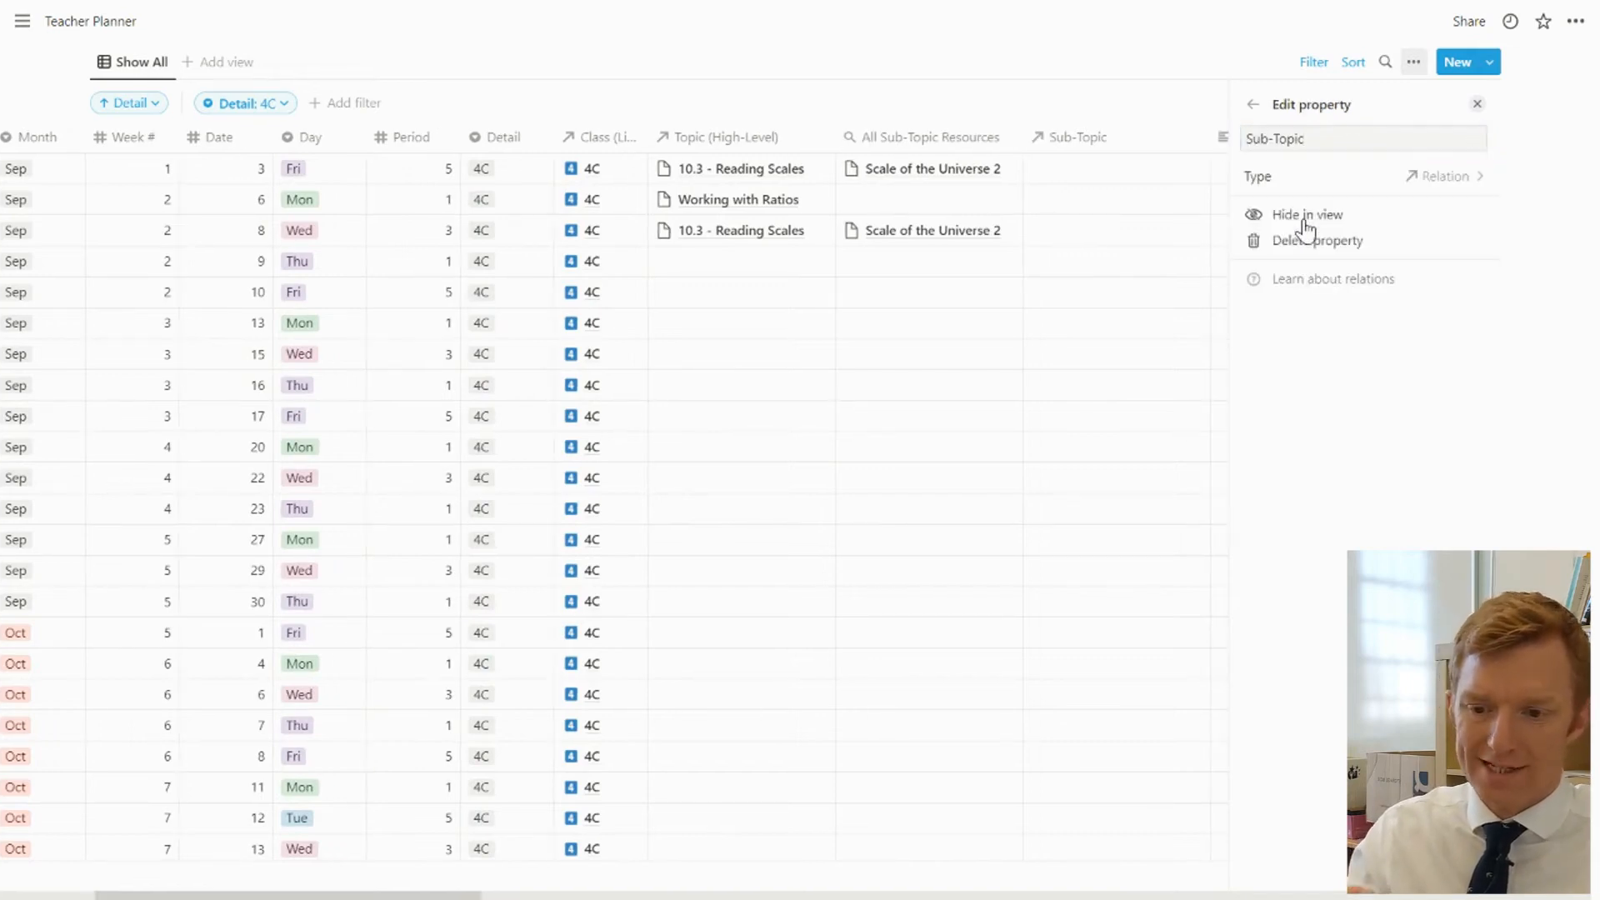
Link 21.2 - Domain & Range as the Sub-Topic of the September 13, 2021 row
{"action": "left_click", "coordinate": [1139, 345]}
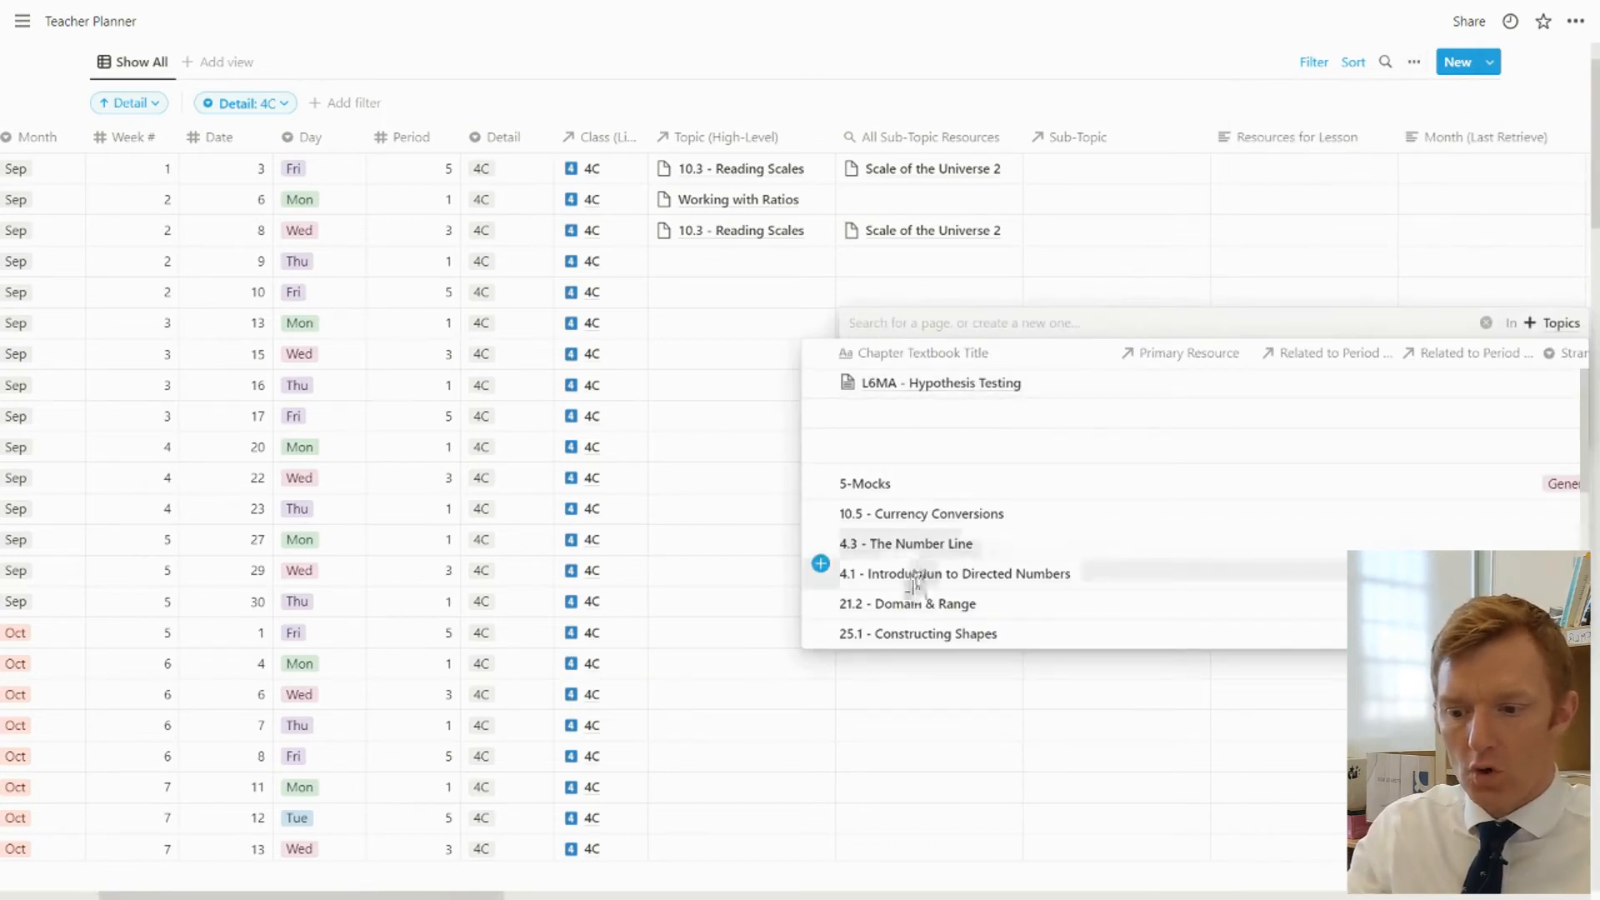
{"action": "left_click", "coordinate": [920, 605]}
{"action": "left_click", "coordinate": [1039, 572]}
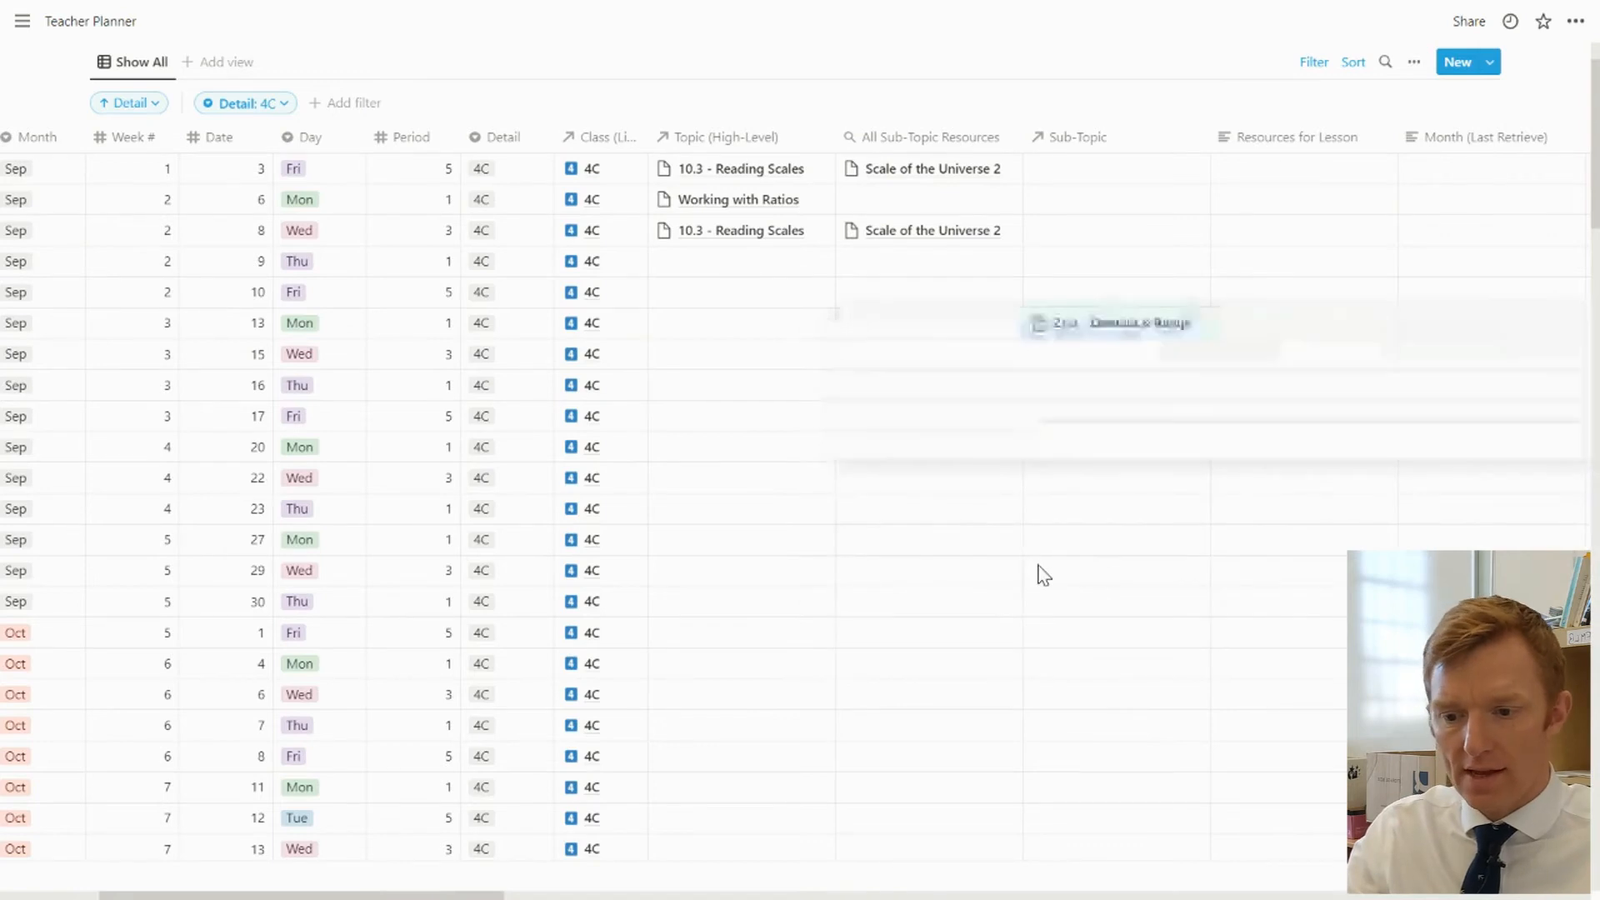
{"action": "left_click", "coordinate": [1128, 414]}
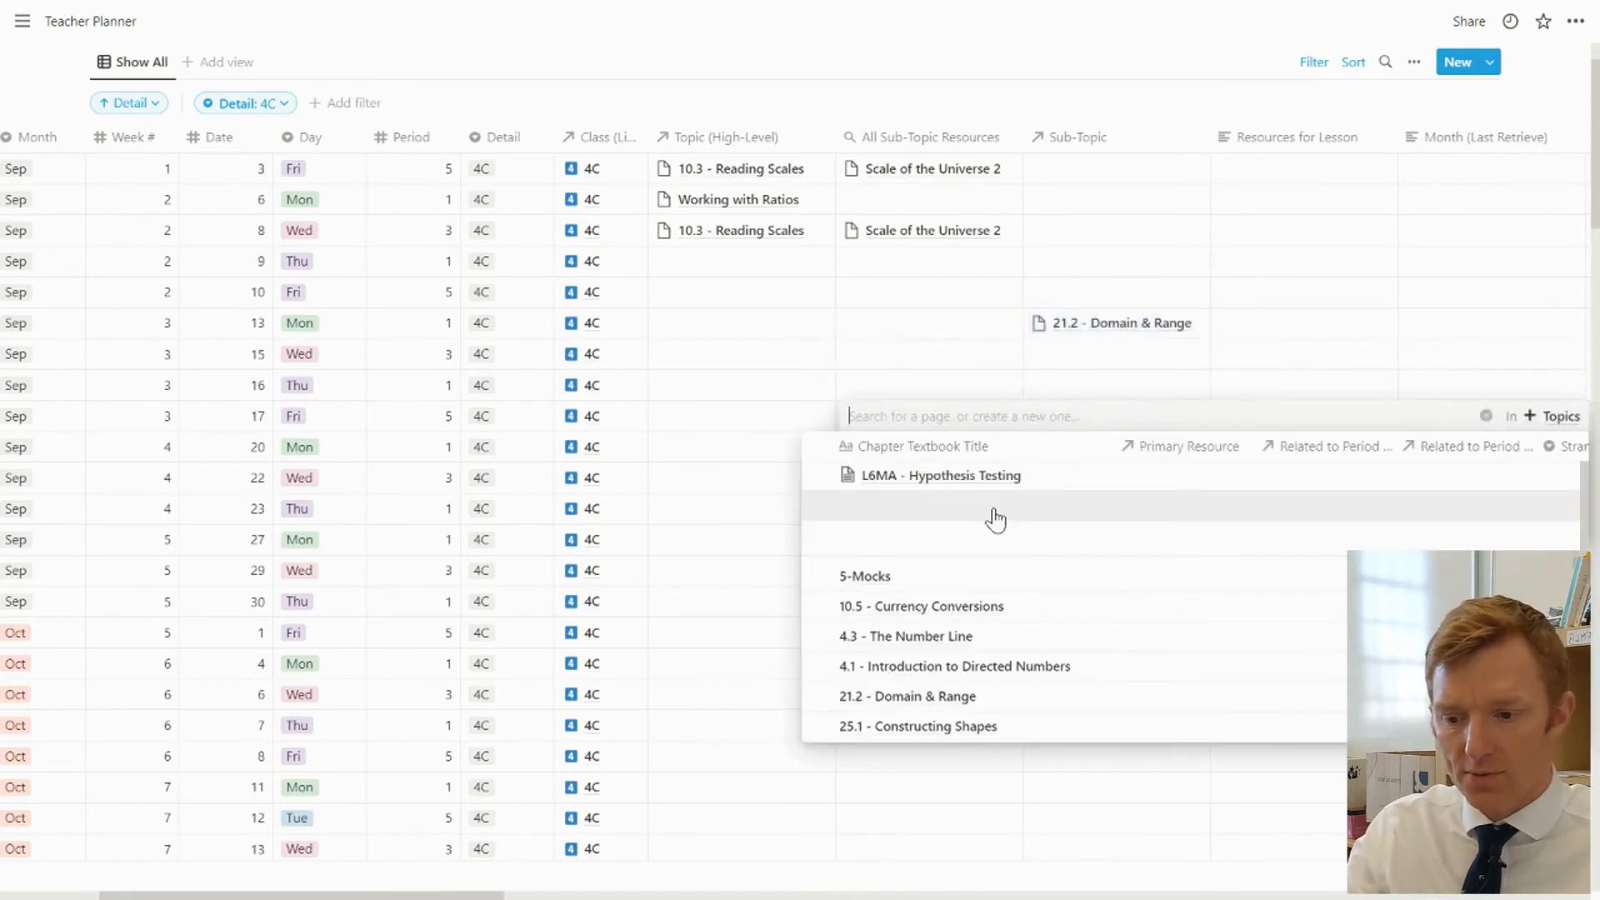
{"action": "right_click", "coordinate": [908, 748]}
{"action": "key", "text": "Escape"}
{"action": "key", "text": "Escape"}
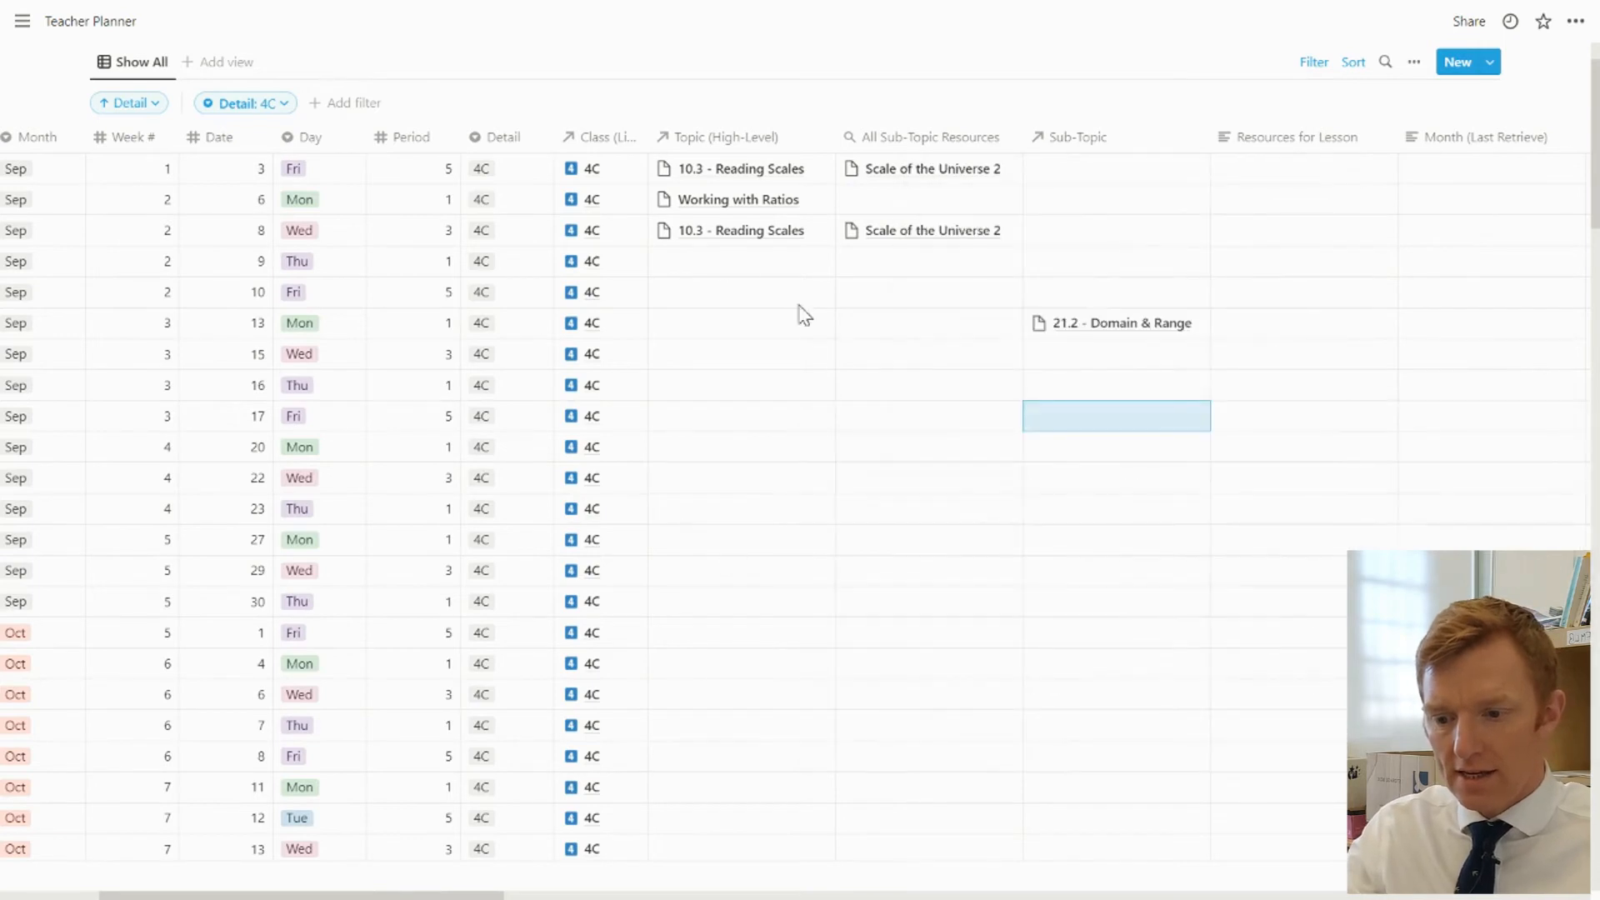
Copy the 10.3 - Reading Scales high-level topic into the September 9, September 10 and September 13 rows
{"action": "key", "text": "Left"}
{"action": "key", "text": "Left"}
{"action": "key", "text": "Left"}
{"action": "key", "text": "Right"}
{"action": "key", "text": "Up"}
{"action": "key", "text": "Up"}
{"action": "key", "text": "Up"}
{"action": "key", "text": "Up"}
{"action": "key", "text": "Up"}
{"action": "key", "text": "Up"}
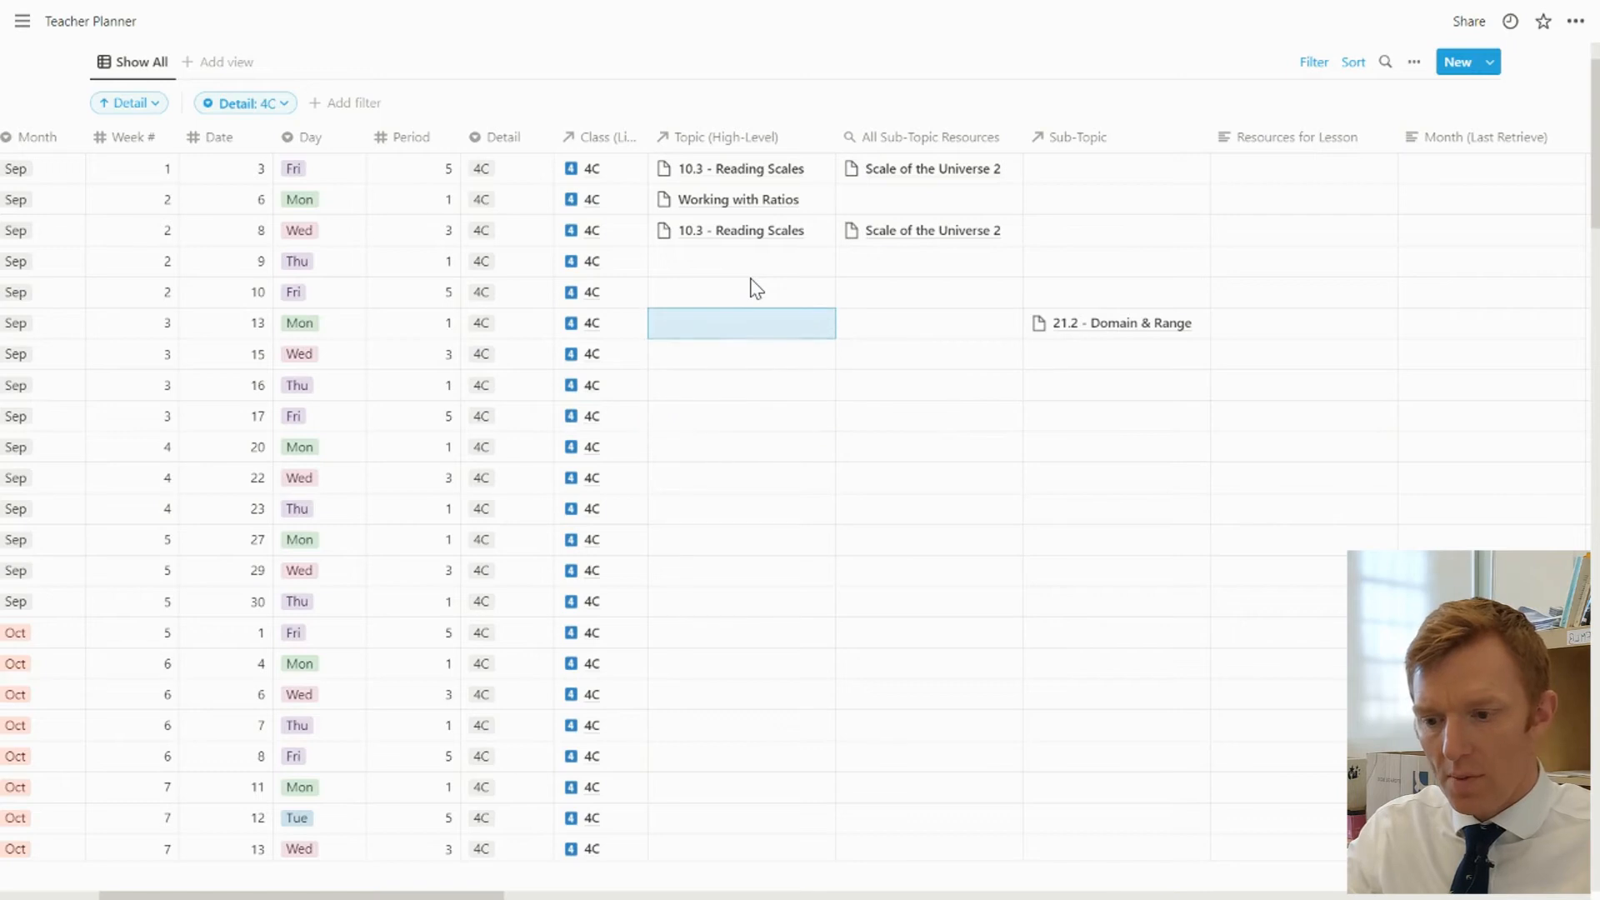
{"action": "key", "text": "Down"}
{"action": "type", "text": "10.3 - Reading Scales"}
{"action": "key", "text": "Down"}
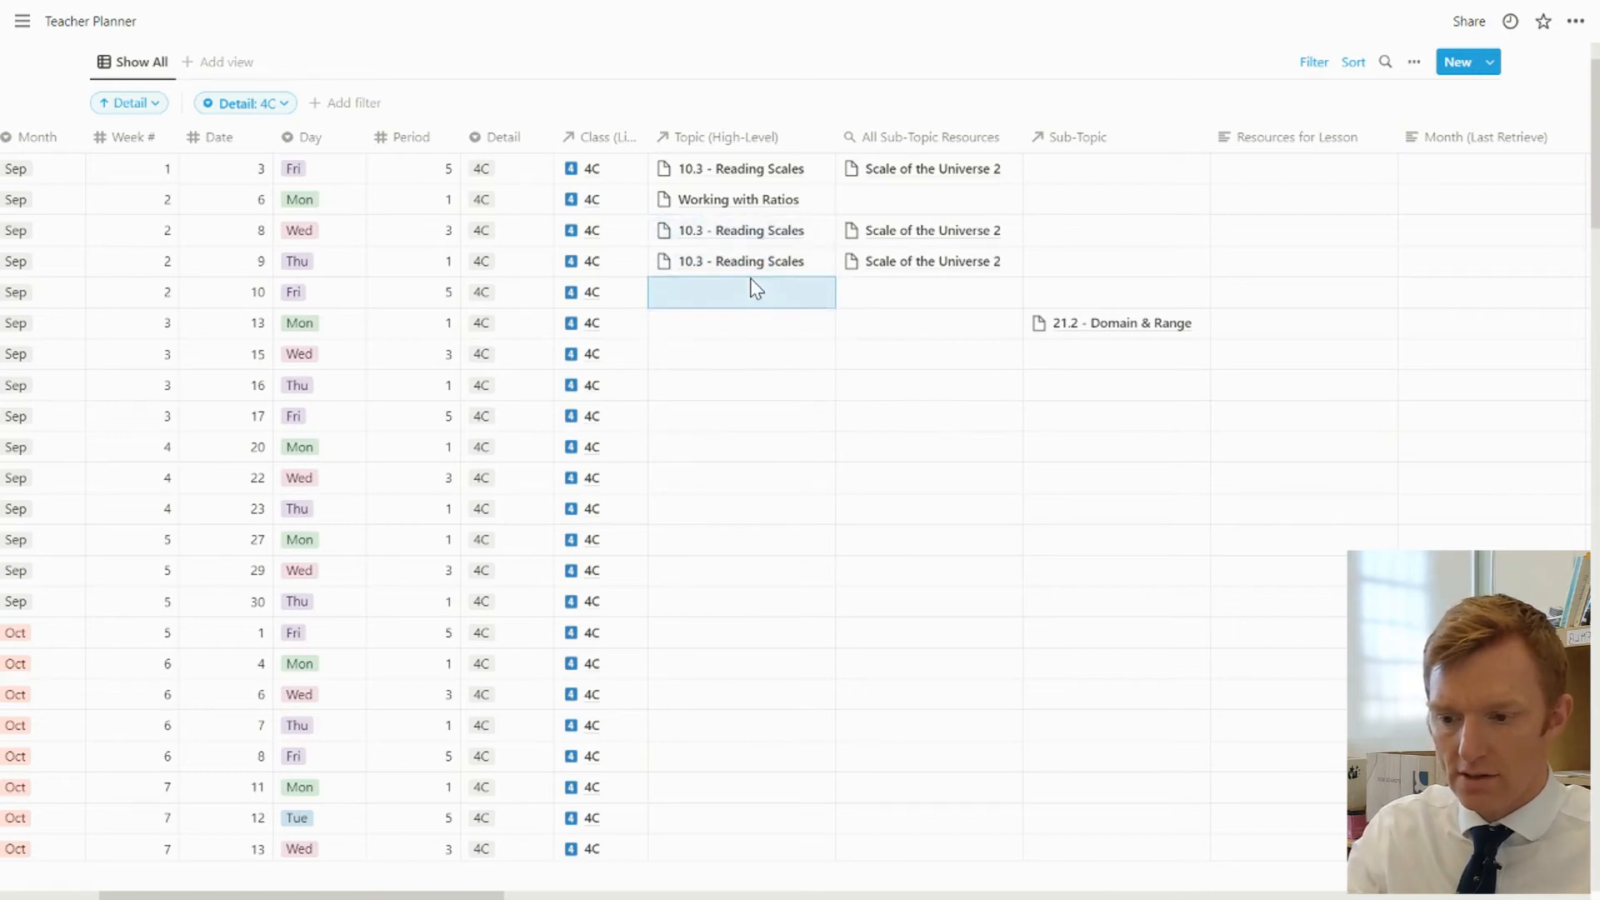
{"action": "key", "text": "ctrl+v"}
{"action": "key", "text": "Down"}
{"action": "key", "text": "ctrl+v"}
{"action": "key", "text": "Down"}
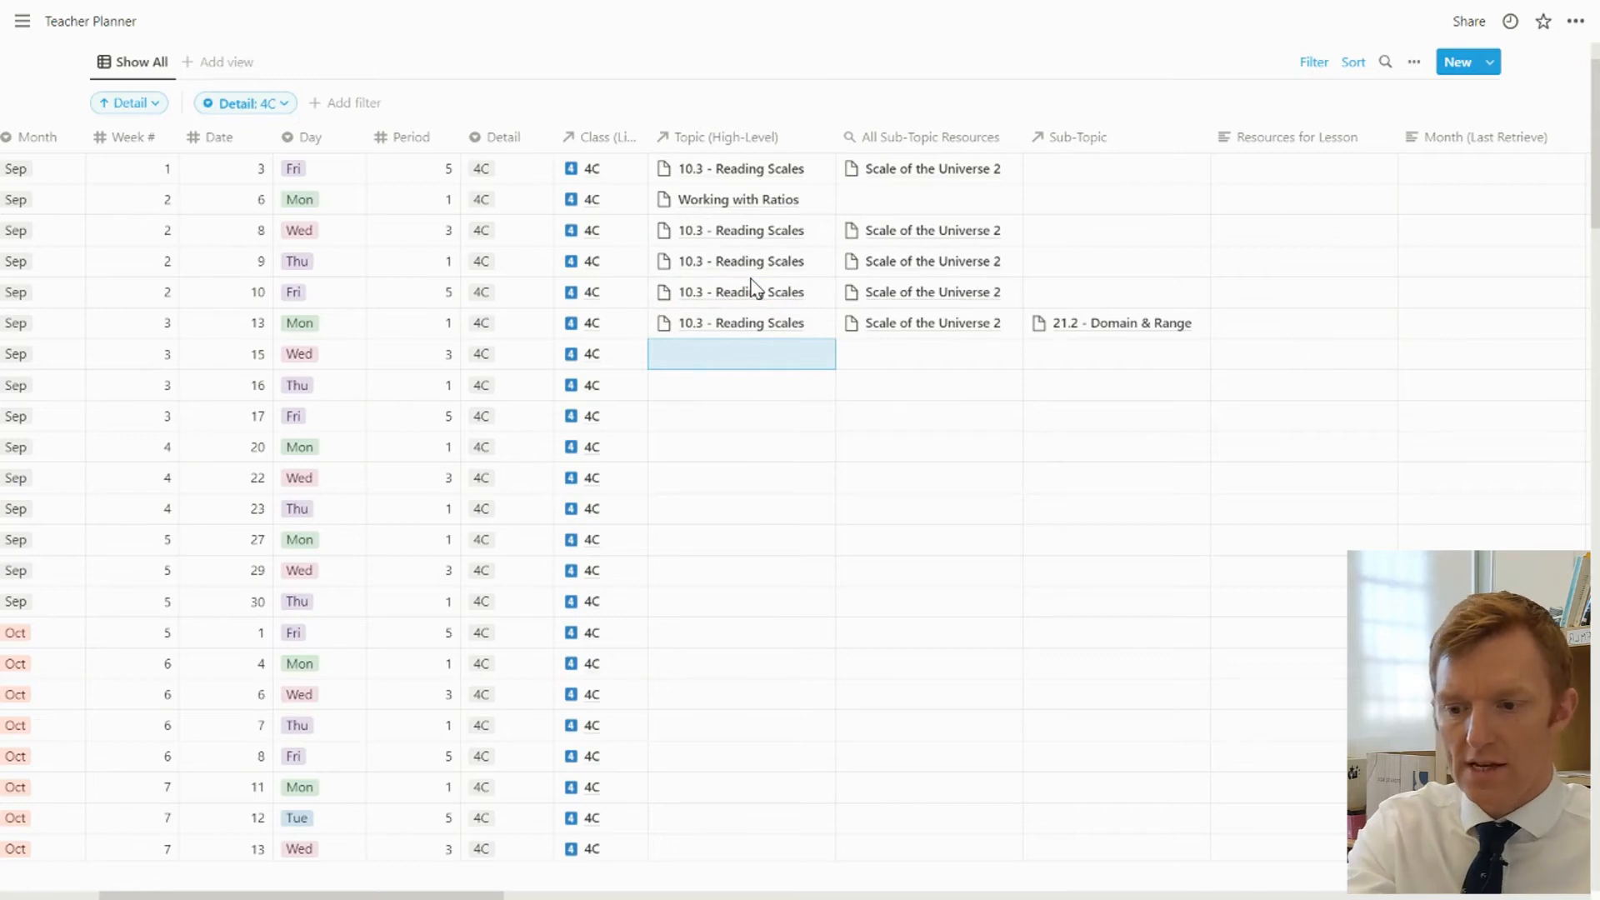
{"action": "key", "text": "Right"}
{"action": "key", "text": "Right"}
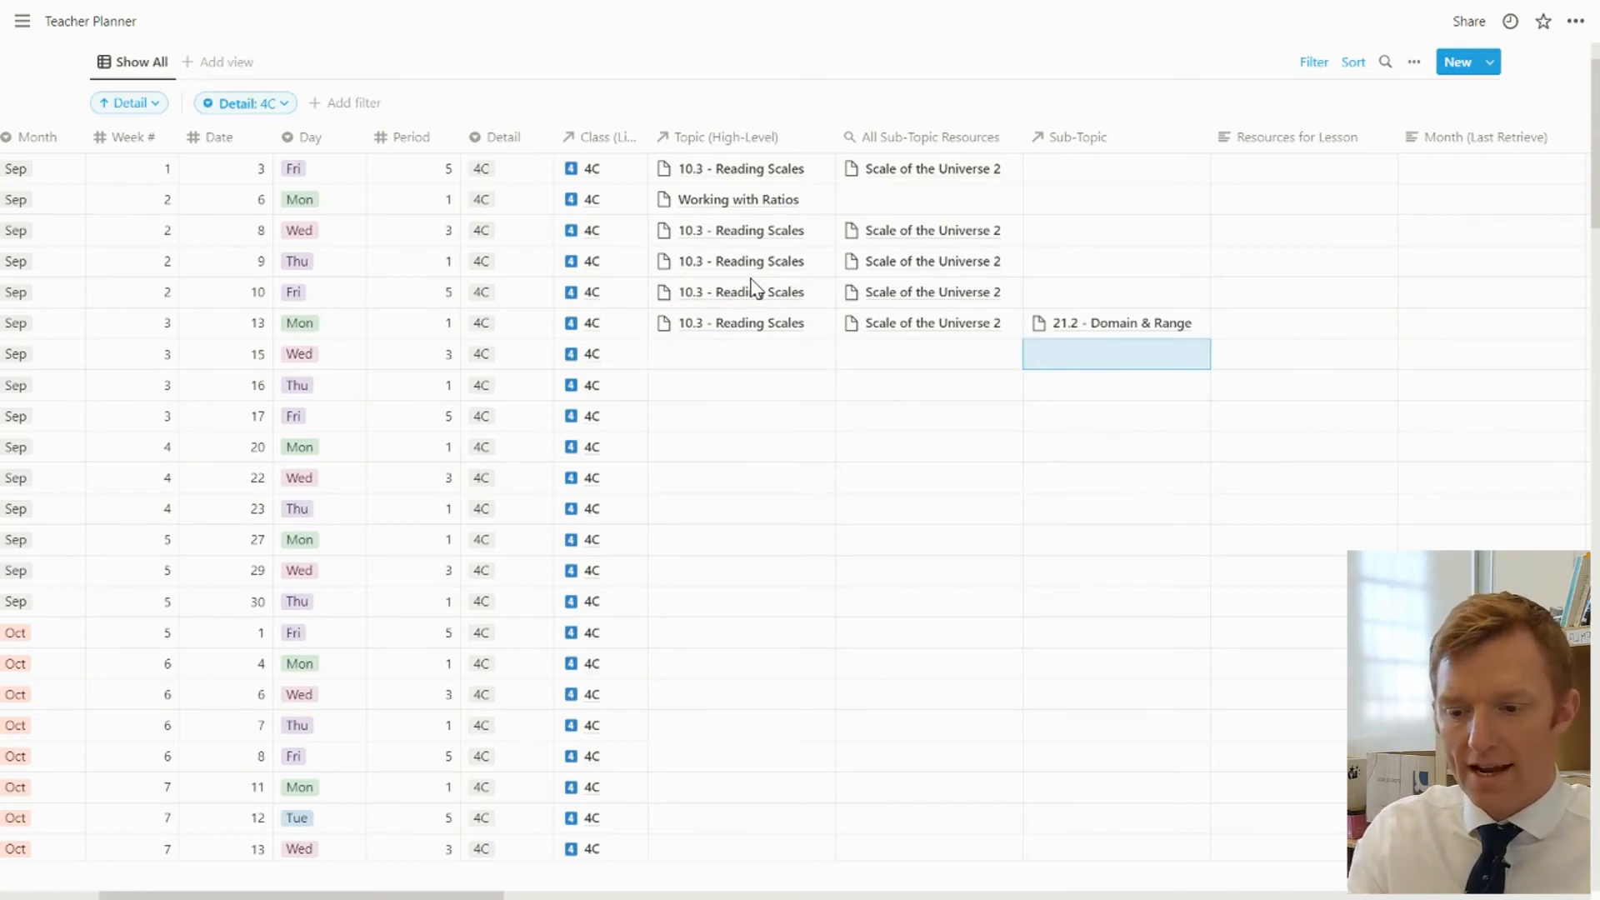
{"action": "key", "text": "Up"}
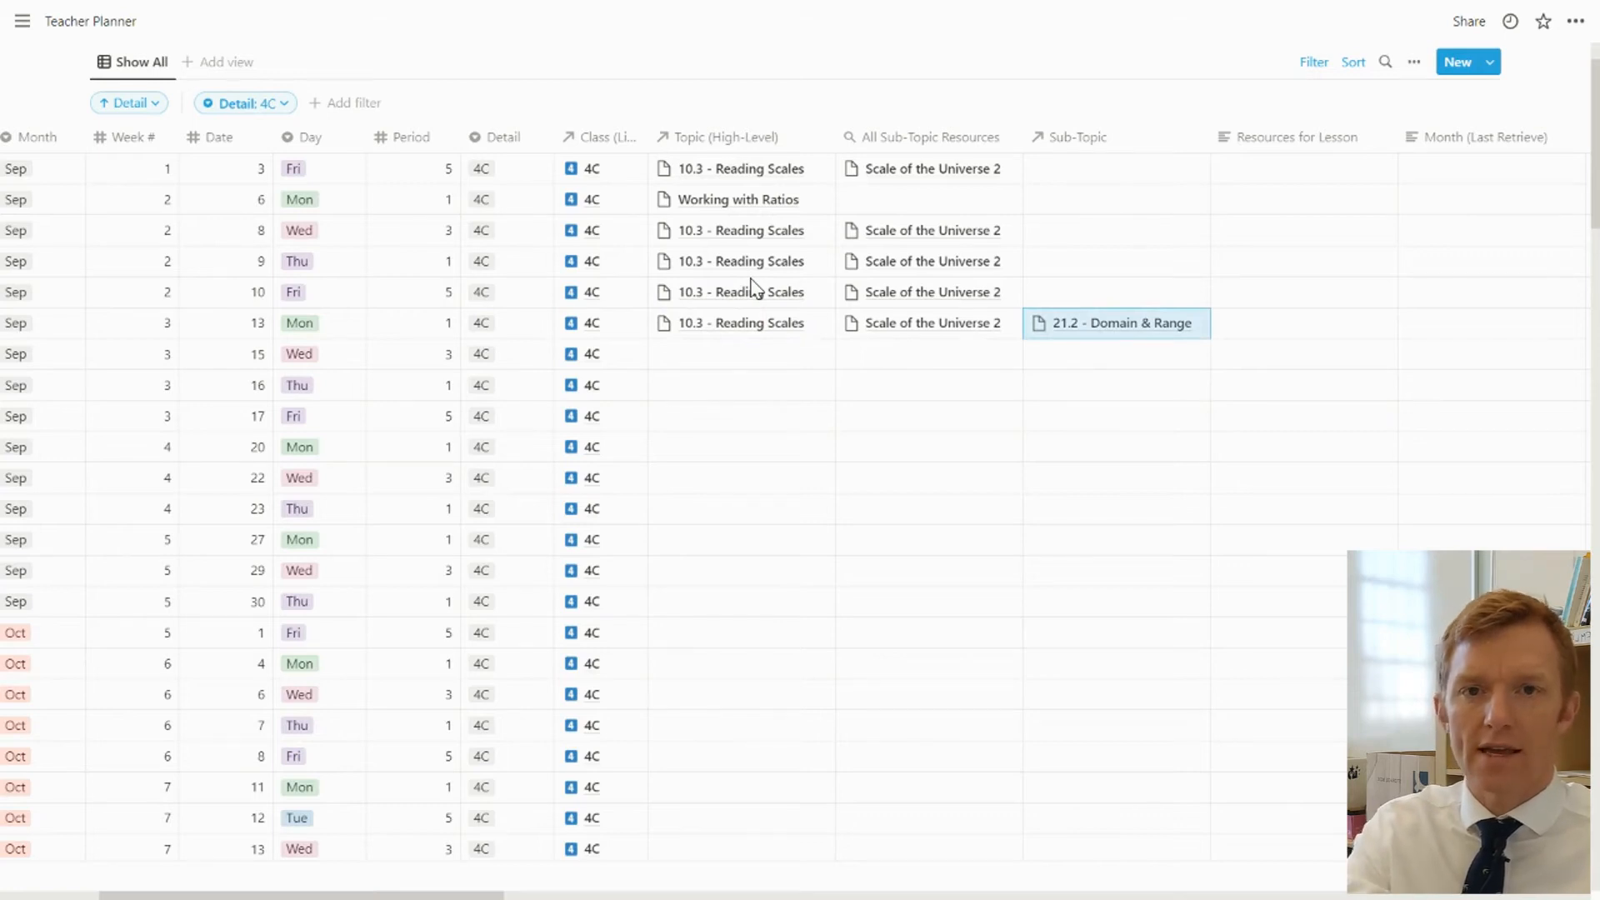
{"action": "key", "text": "Up"}
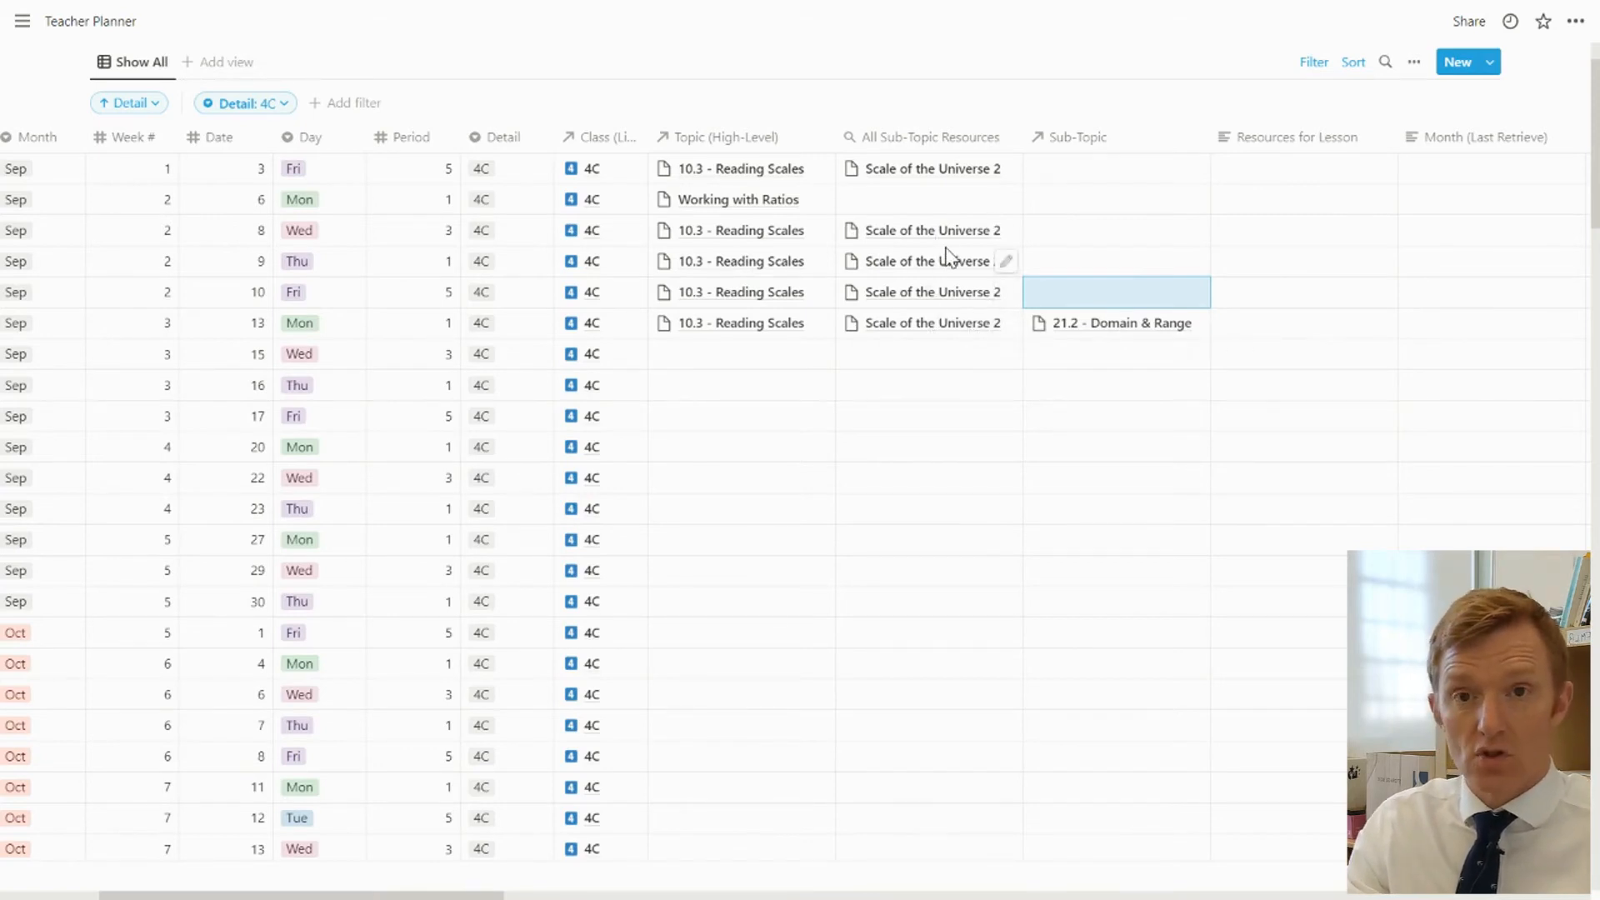
Change the Resources for Lesson property from text to a Relation linked to the Resources database
{"action": "left_click", "coordinate": [1273, 323]}
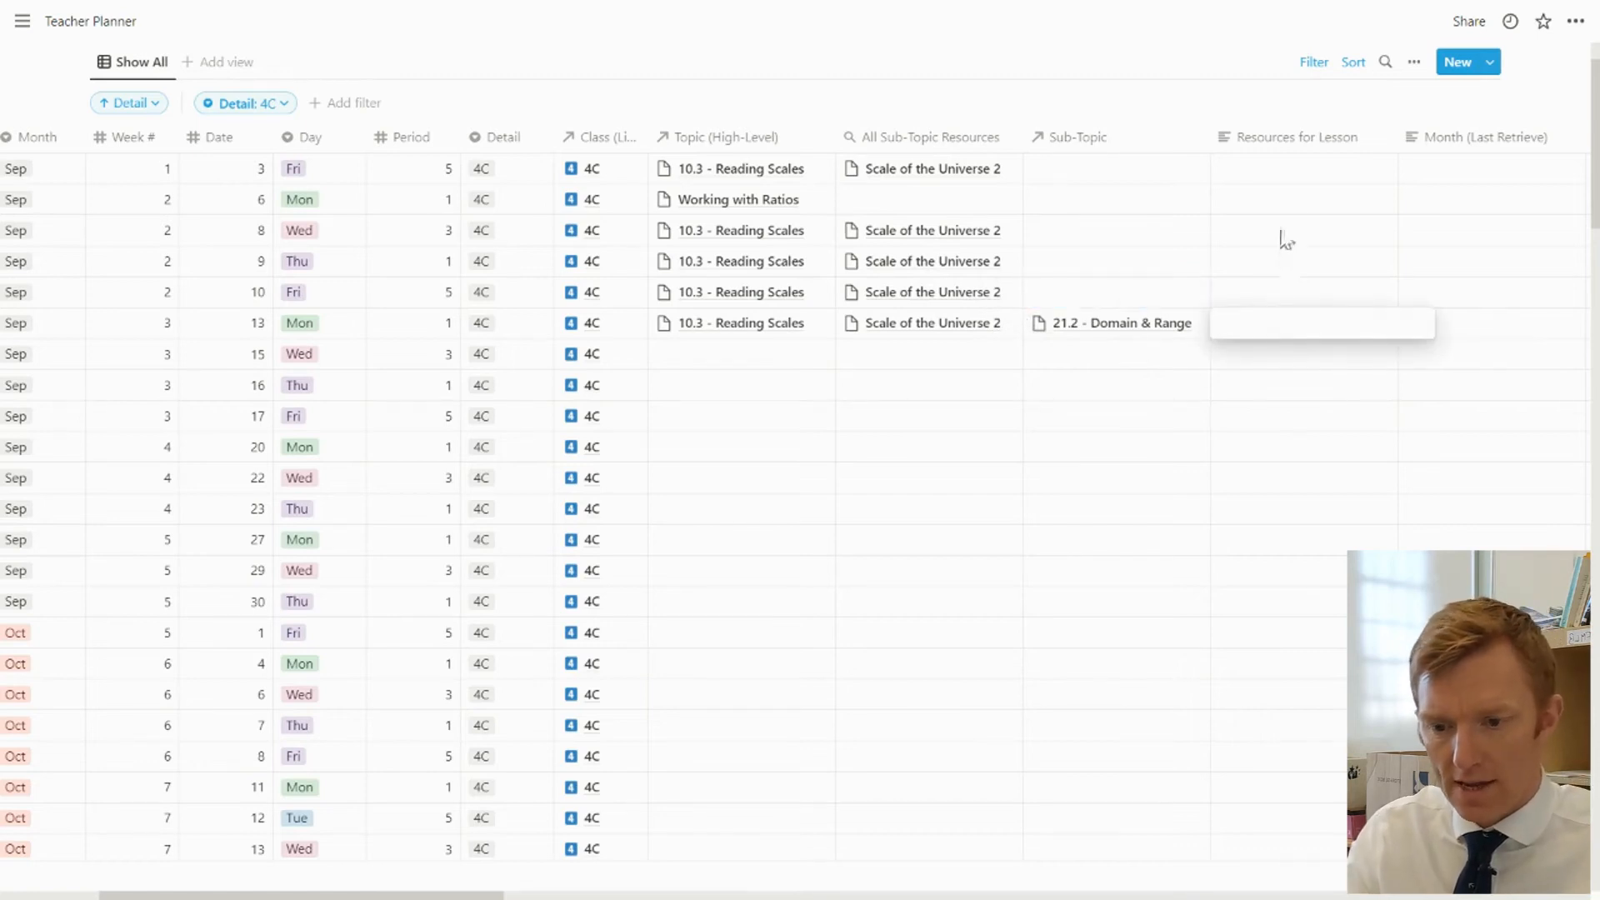
{"action": "key", "text": "Escape"}
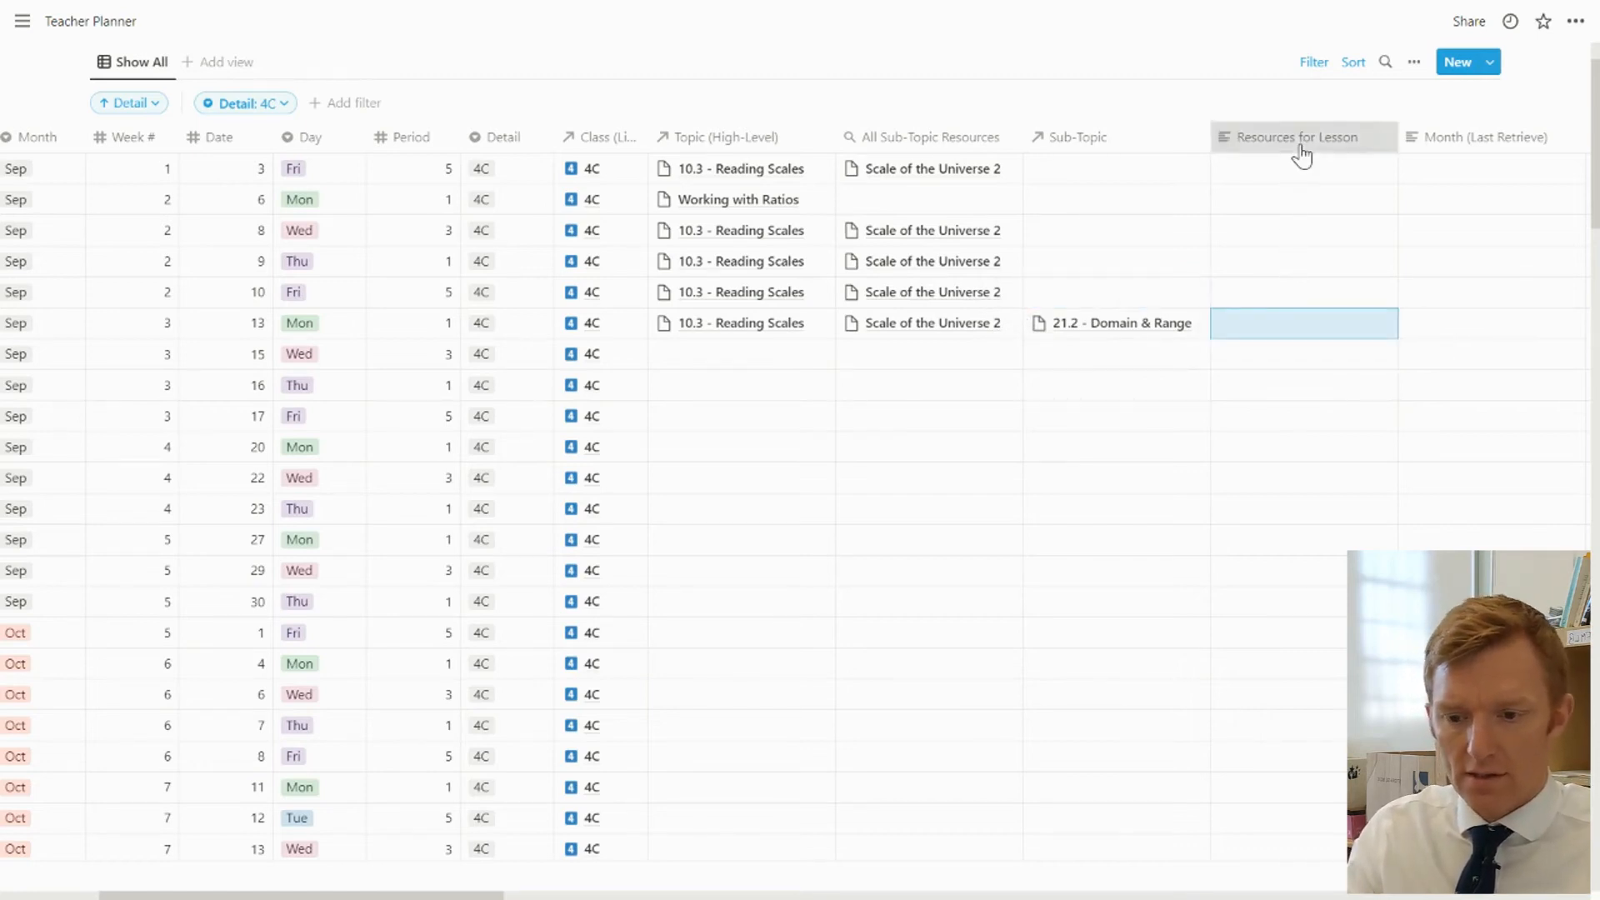
{"action": "left_click", "coordinate": [1304, 151]}
{"action": "left_click", "coordinate": [1293, 199]}
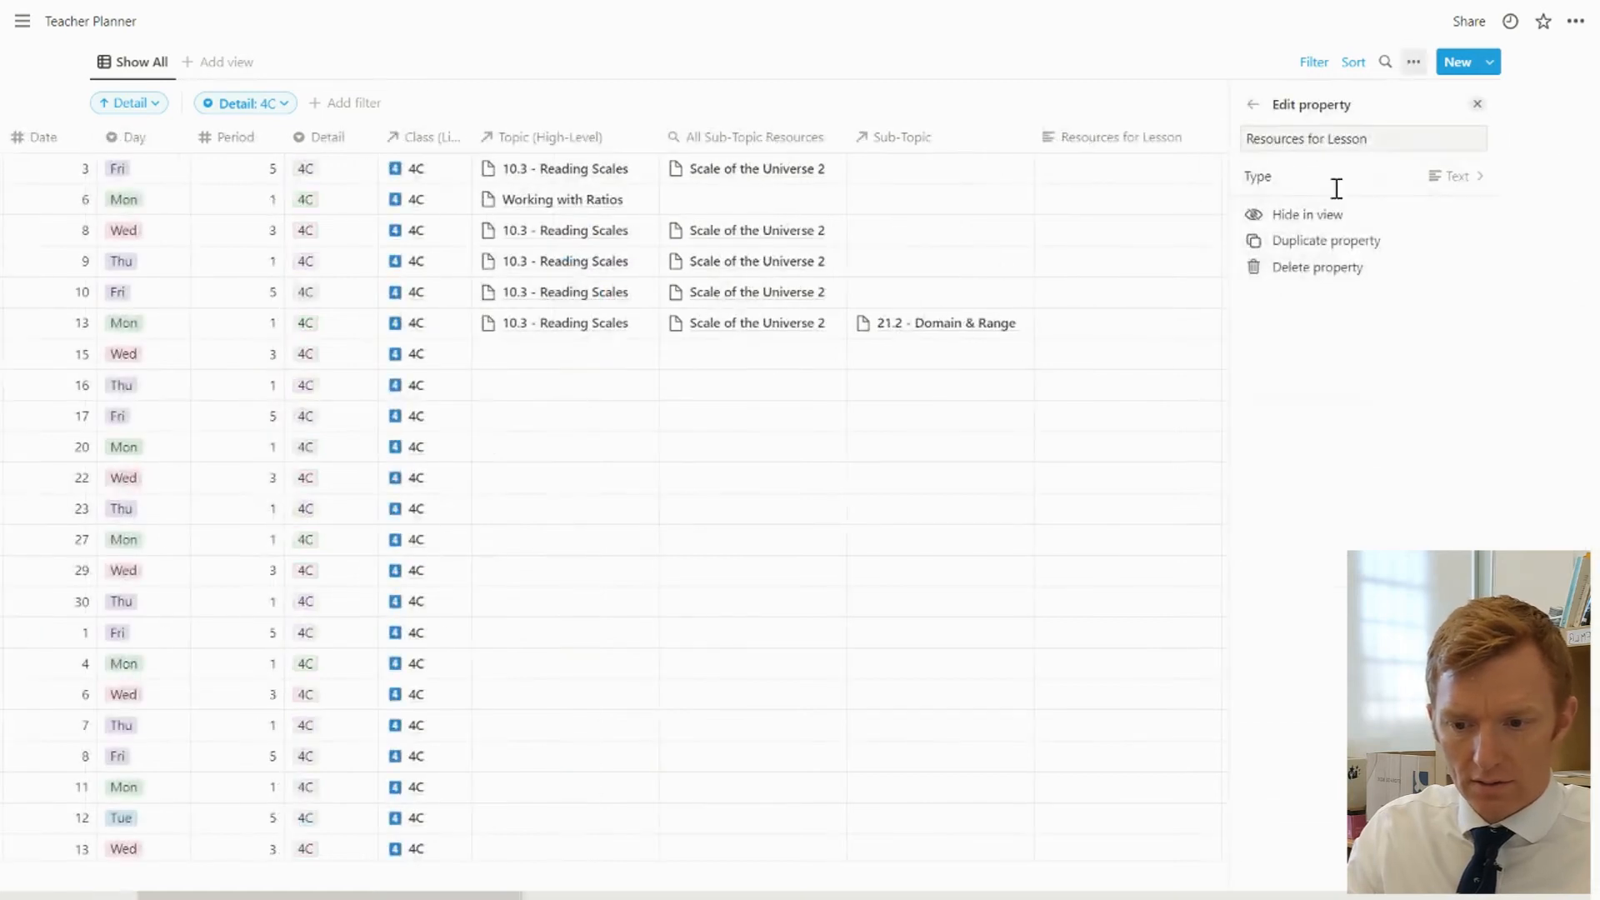
{"action": "left_click", "coordinate": [1458, 176]}
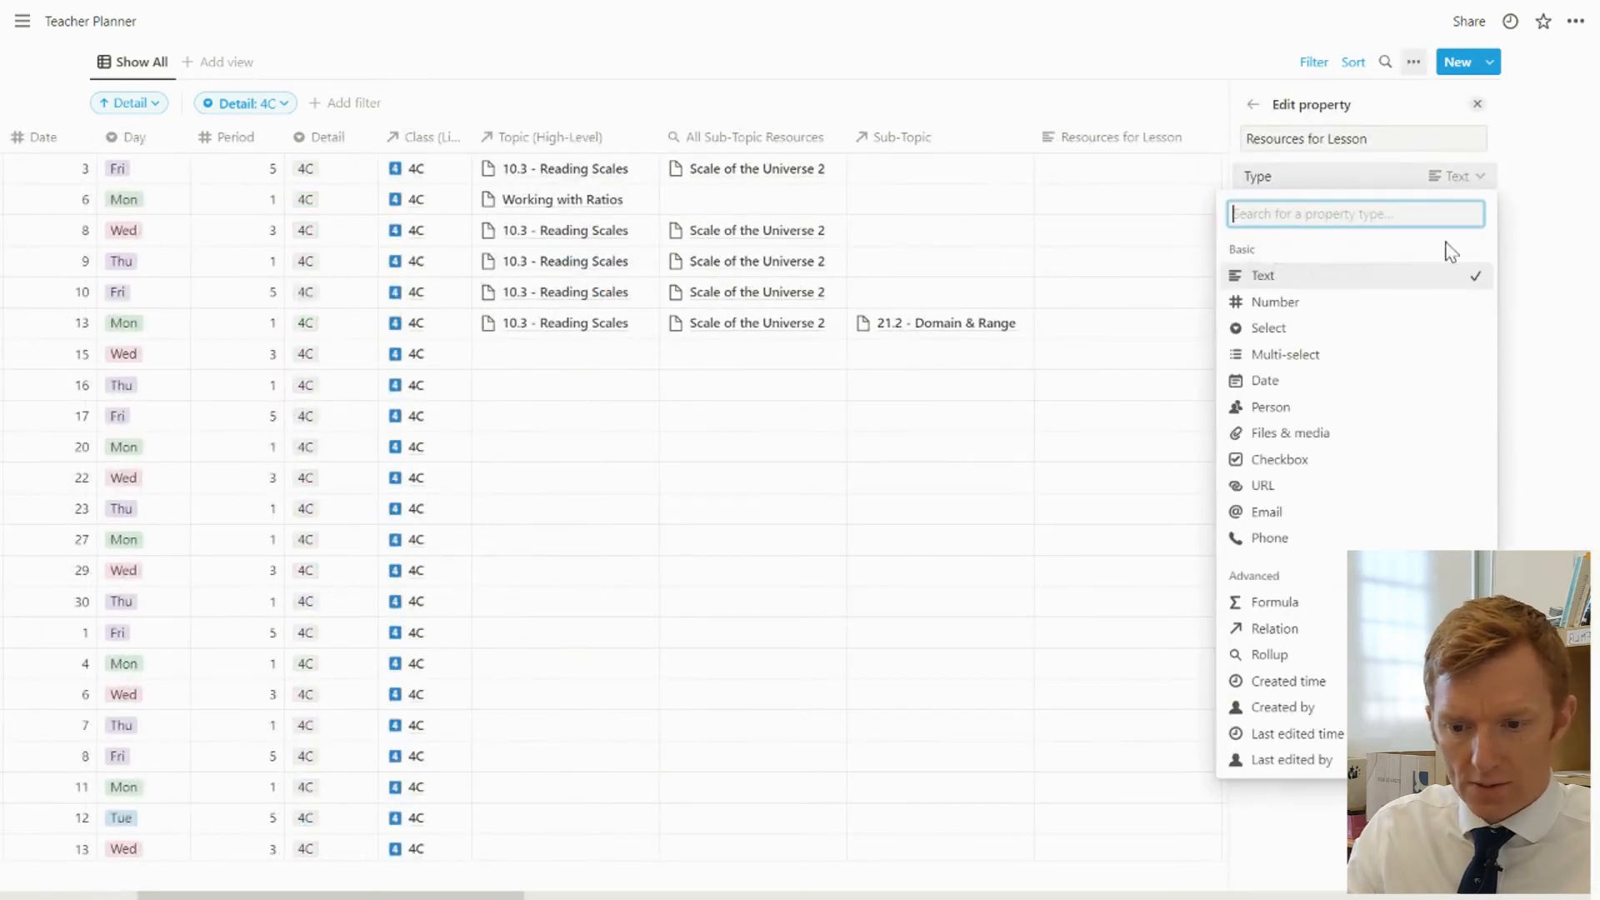
{"action": "left_click", "coordinate": [1318, 625]}
{"action": "type", "text": "resource"}
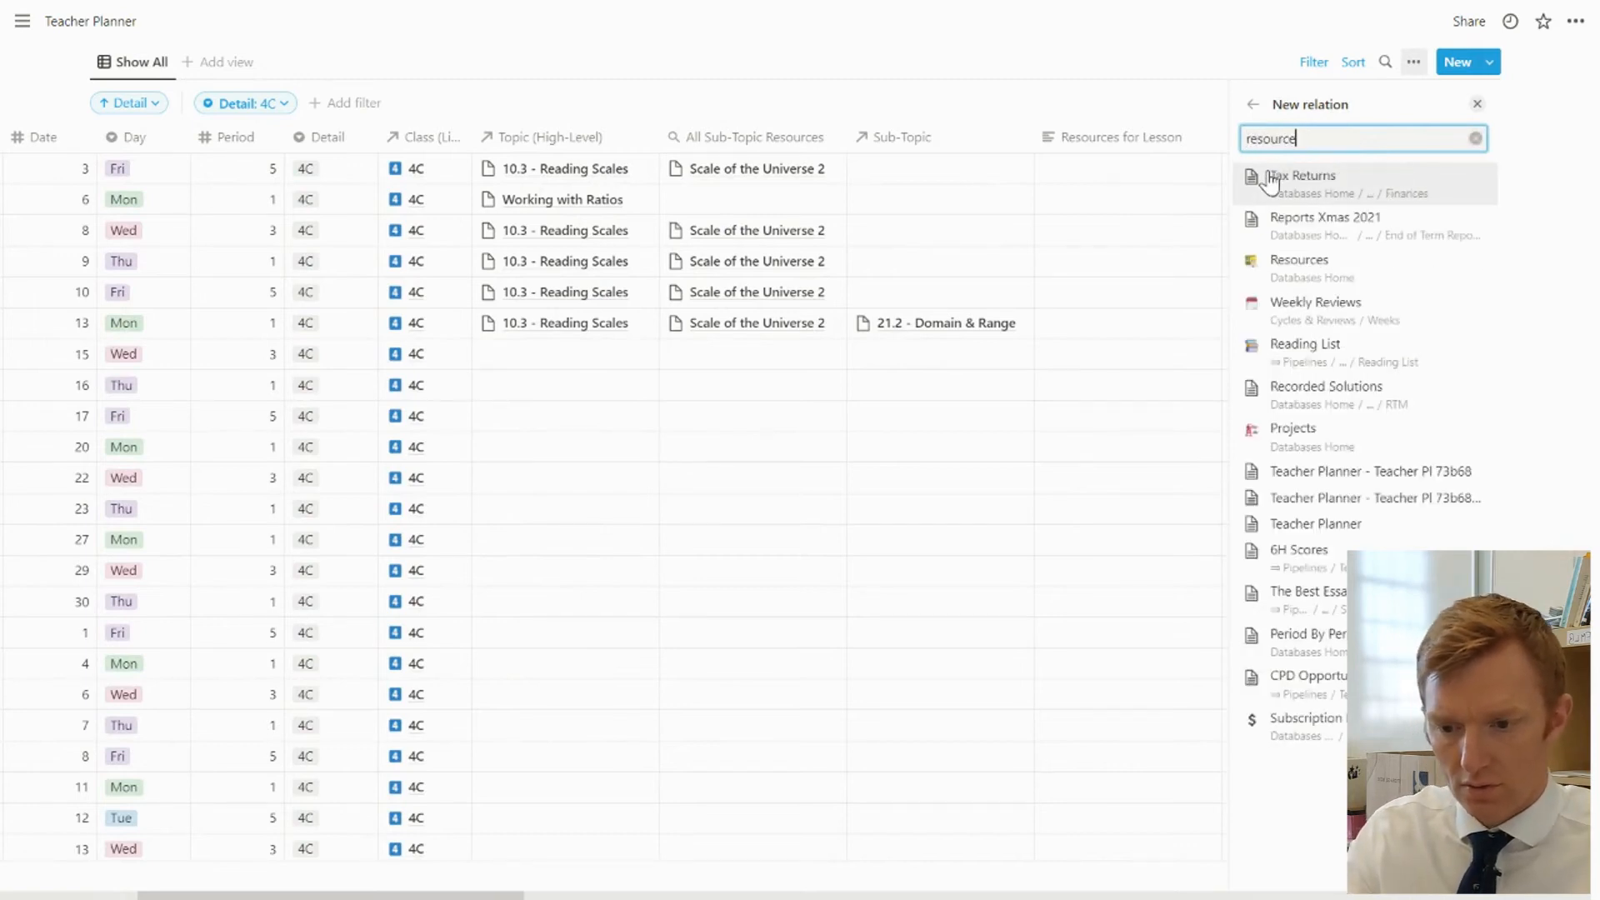
{"action": "left_click", "coordinate": [1270, 176]}
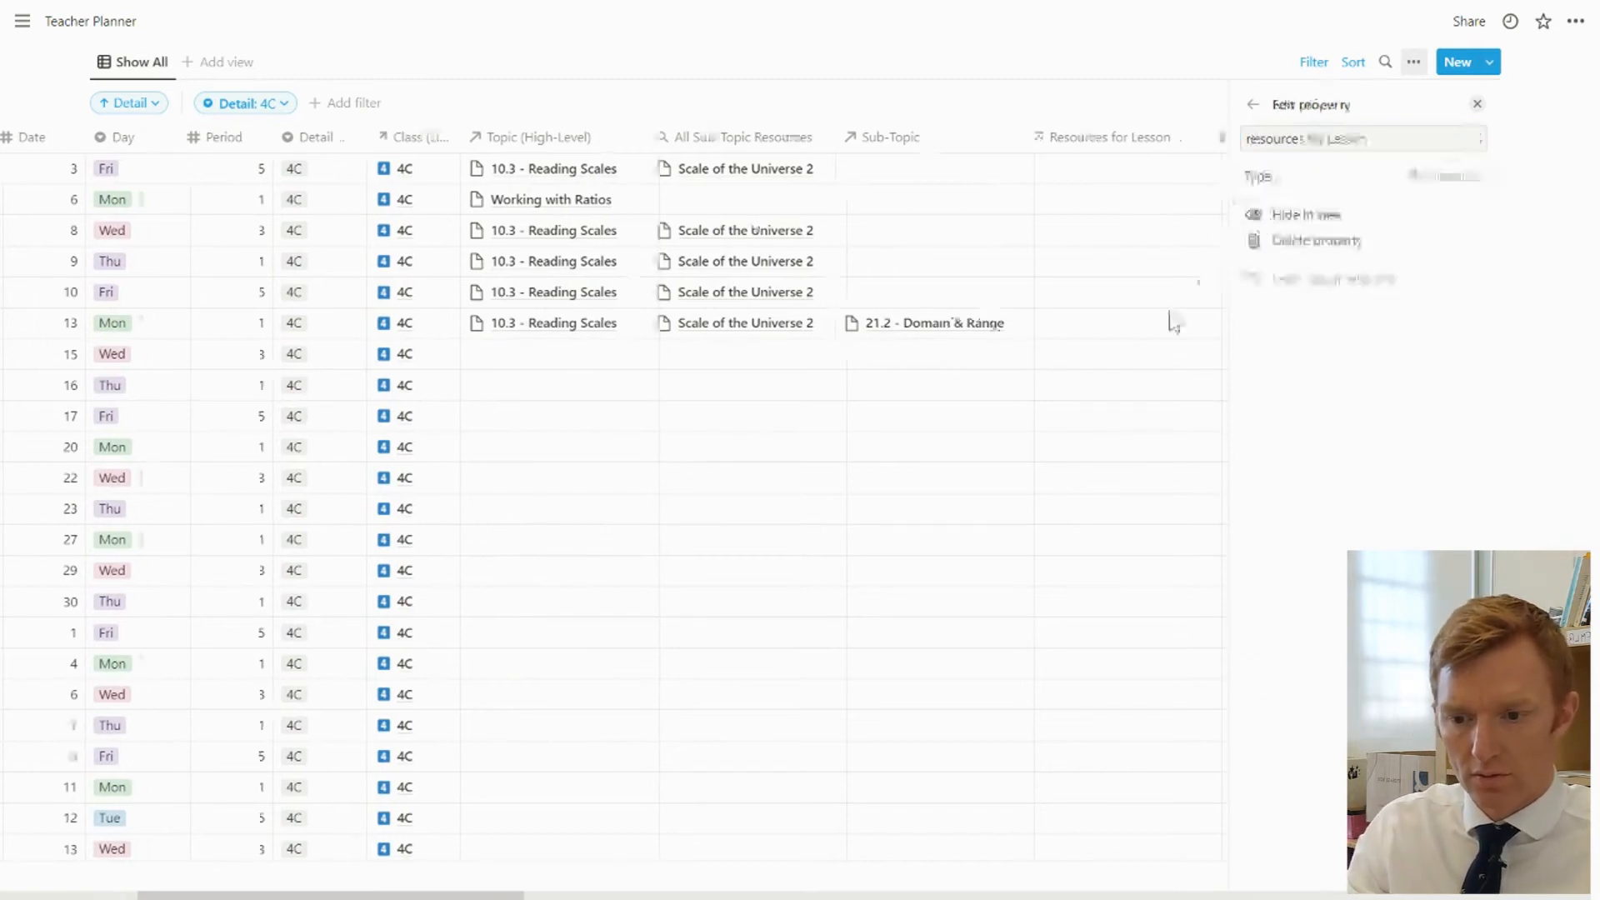
{"action": "left_click", "coordinate": [1065, 396]}
{"action": "key", "text": "Escape"}
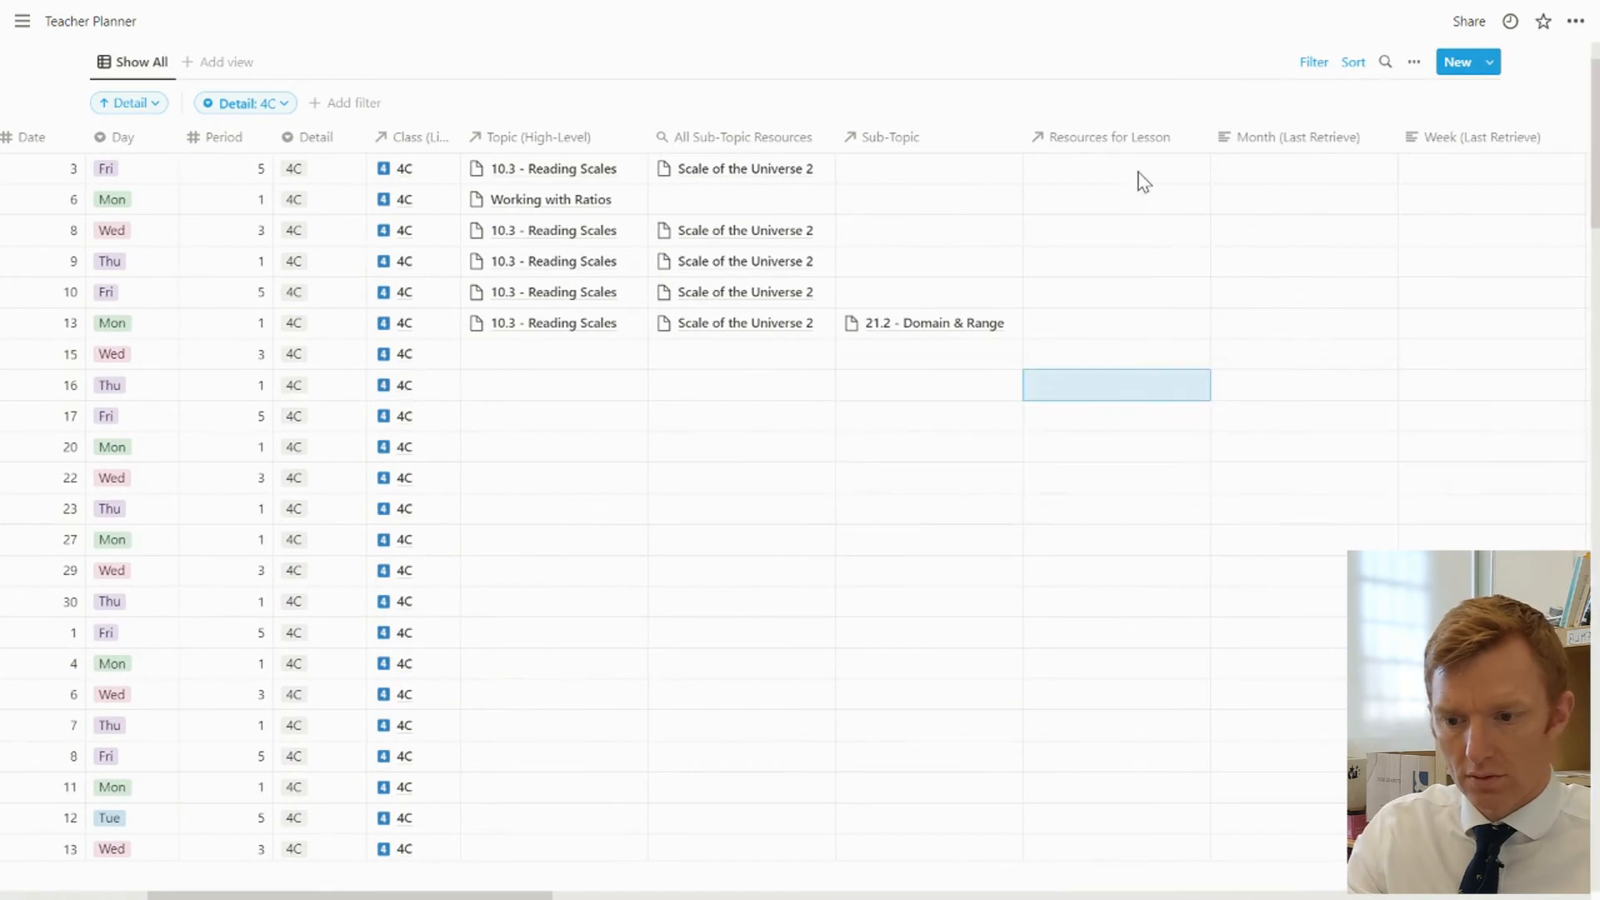
Find Scale of the Universe 2 and link it as the lesson resource for the September 13 row
{"action": "left_click", "coordinate": [1093, 328]}
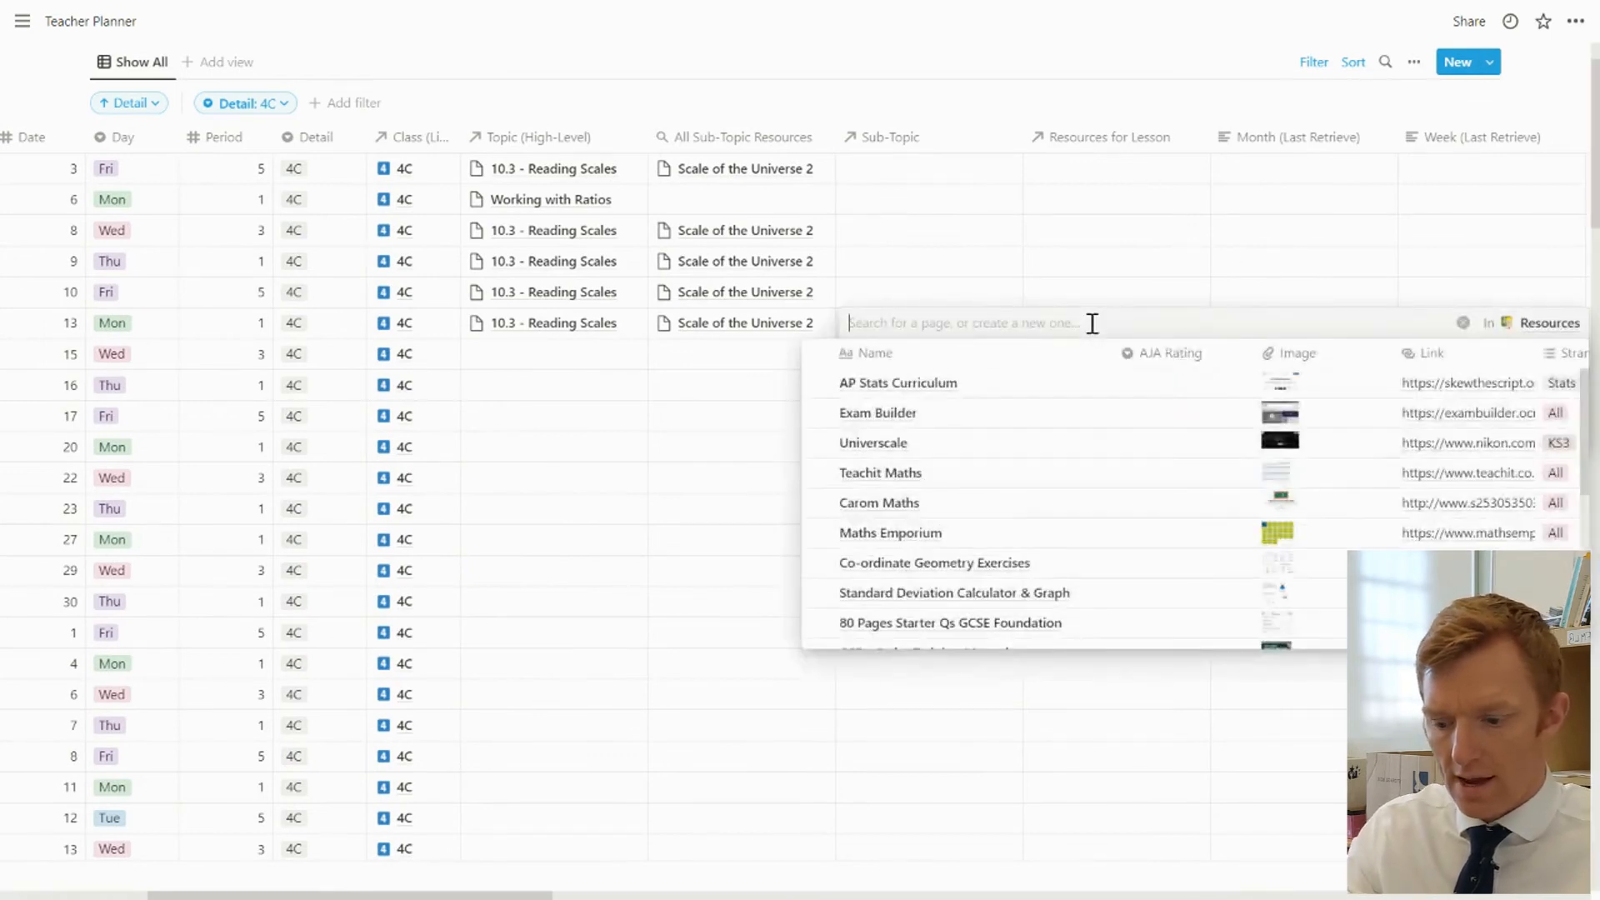
{"action": "type", "text": "scale"}
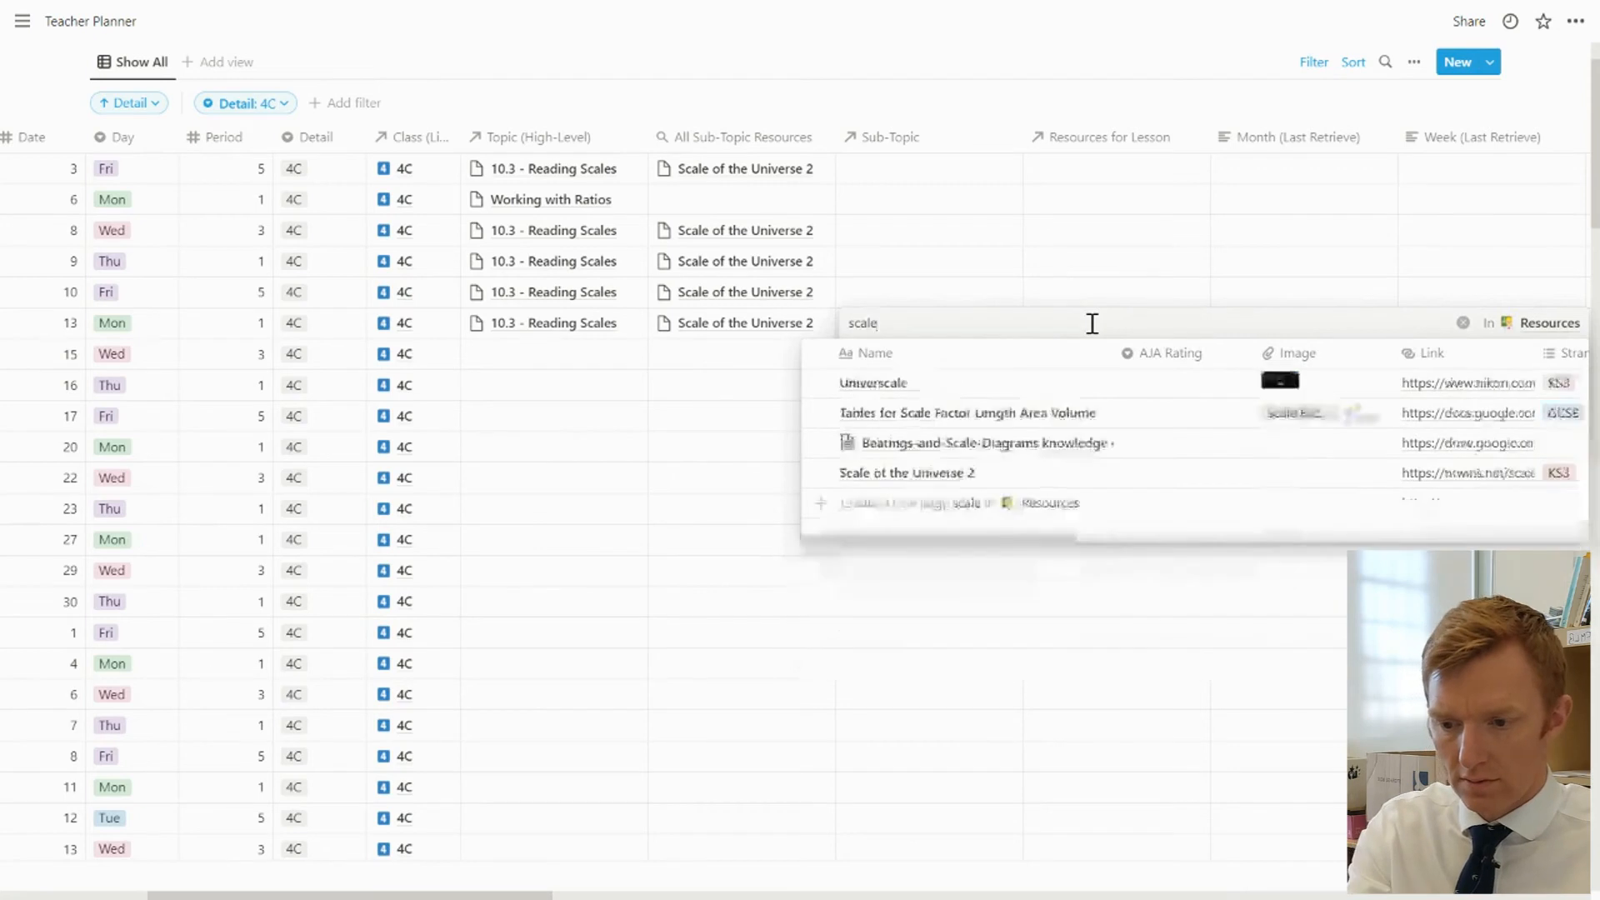
{"action": "left_click", "coordinate": [873, 476]}
{"action": "left_click", "coordinate": [1112, 240]}
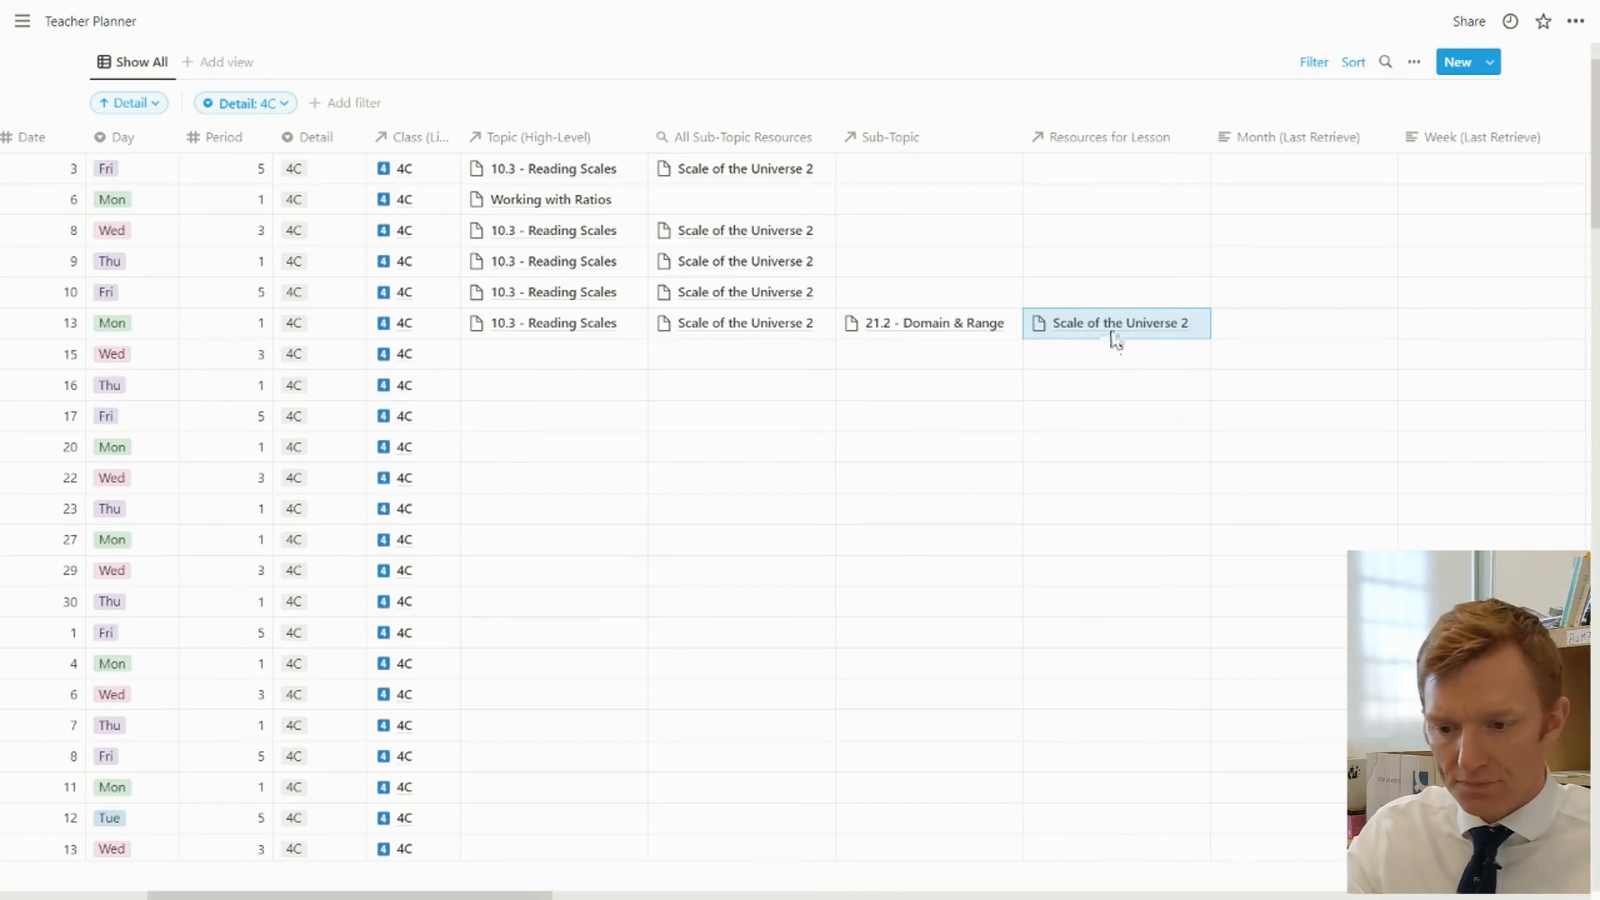
Link Tables for Scale Factor Length Area Volume as the September 10 row's lesson resource and review its linked details
{"action": "left_click", "coordinate": [1083, 289]}
{"action": "type", "text": "scale"}
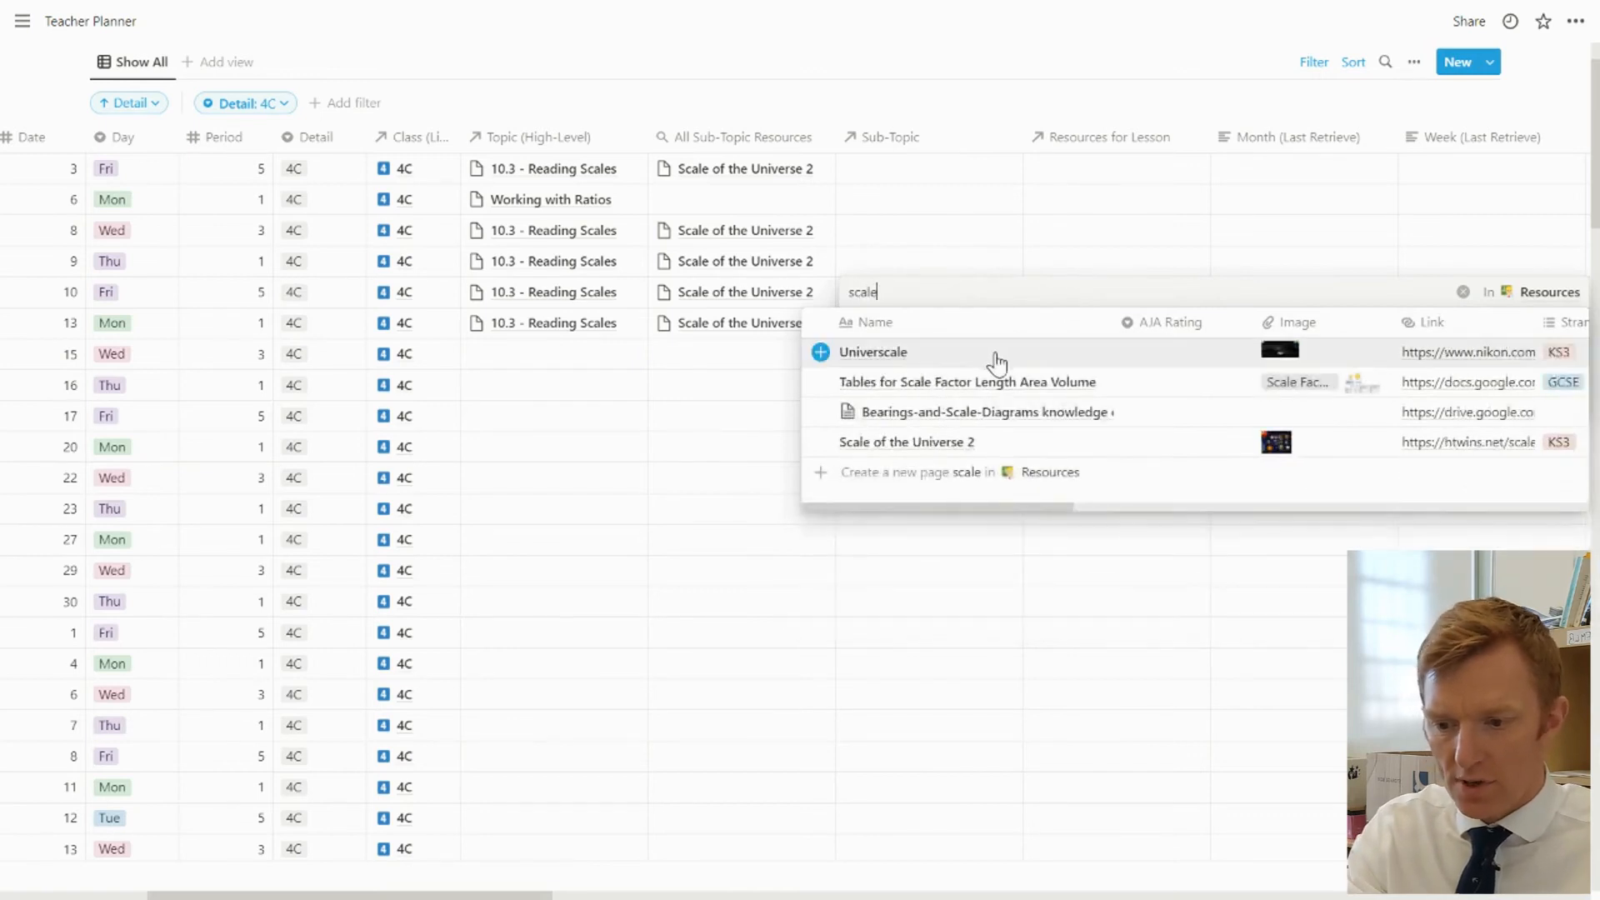
{"action": "left_click", "coordinate": [1007, 382]}
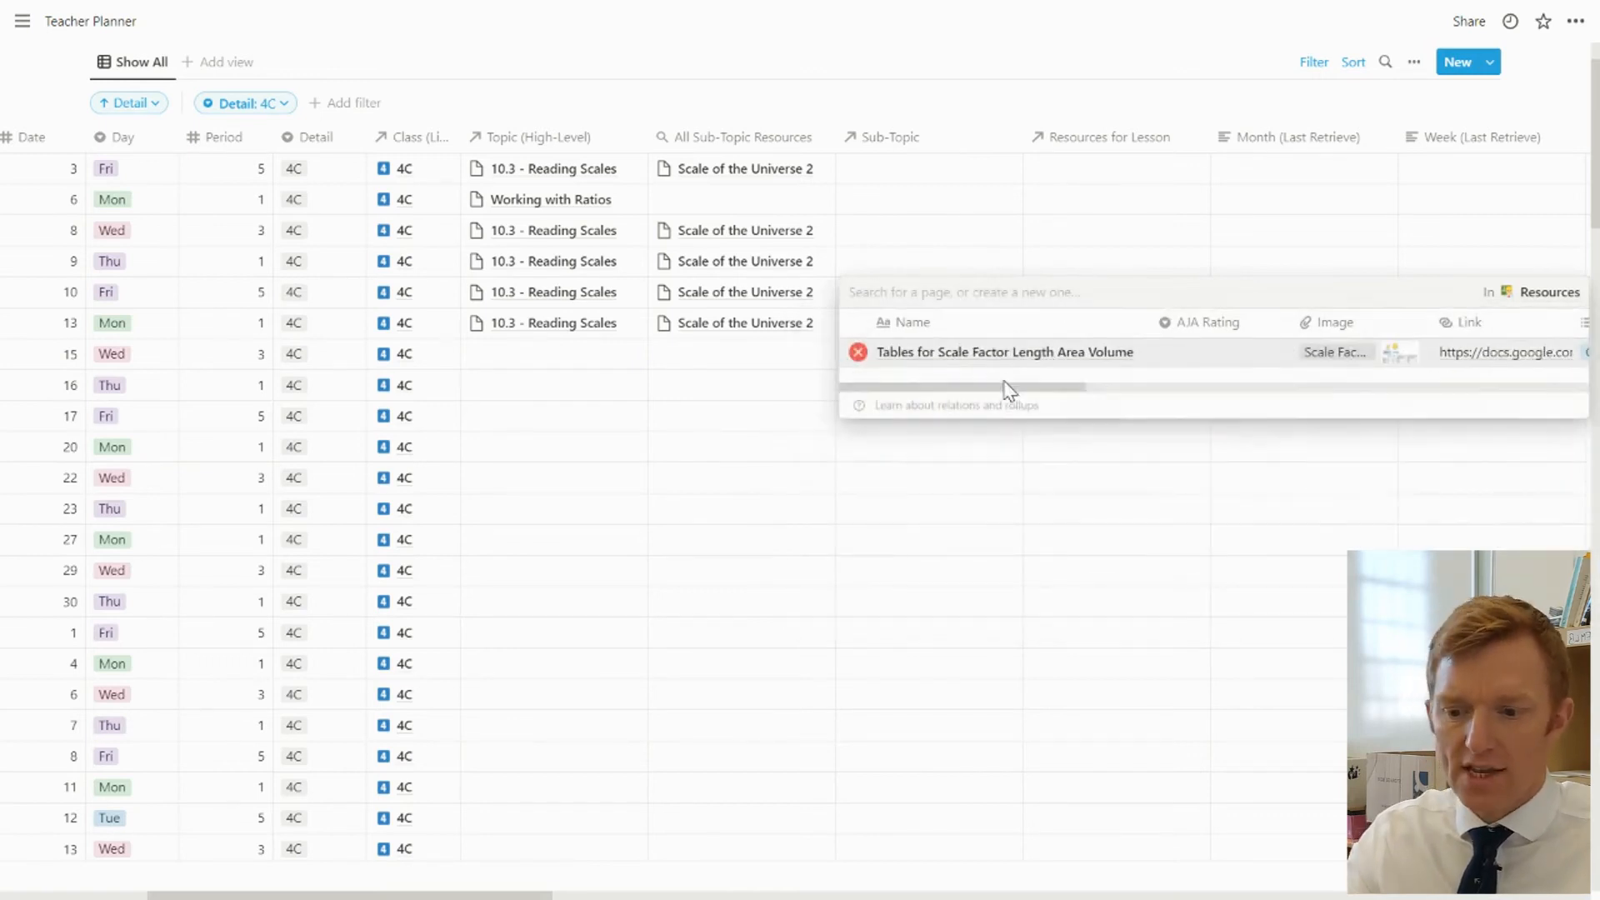
{"action": "key", "text": "Escape"}
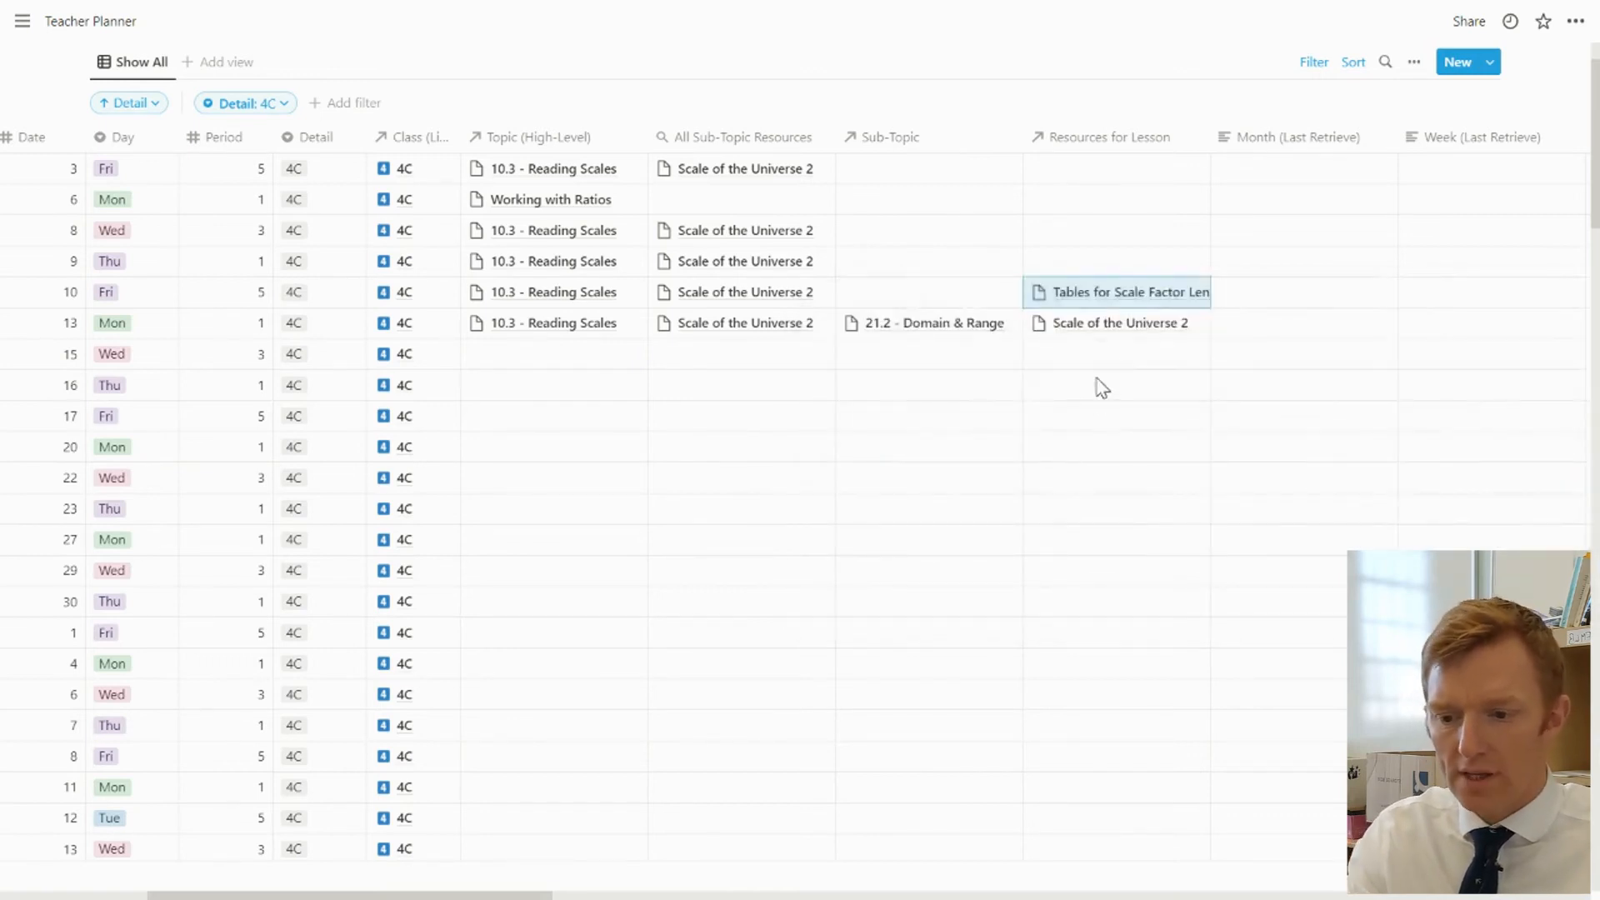
{"action": "left_click", "coordinate": [1149, 300]}
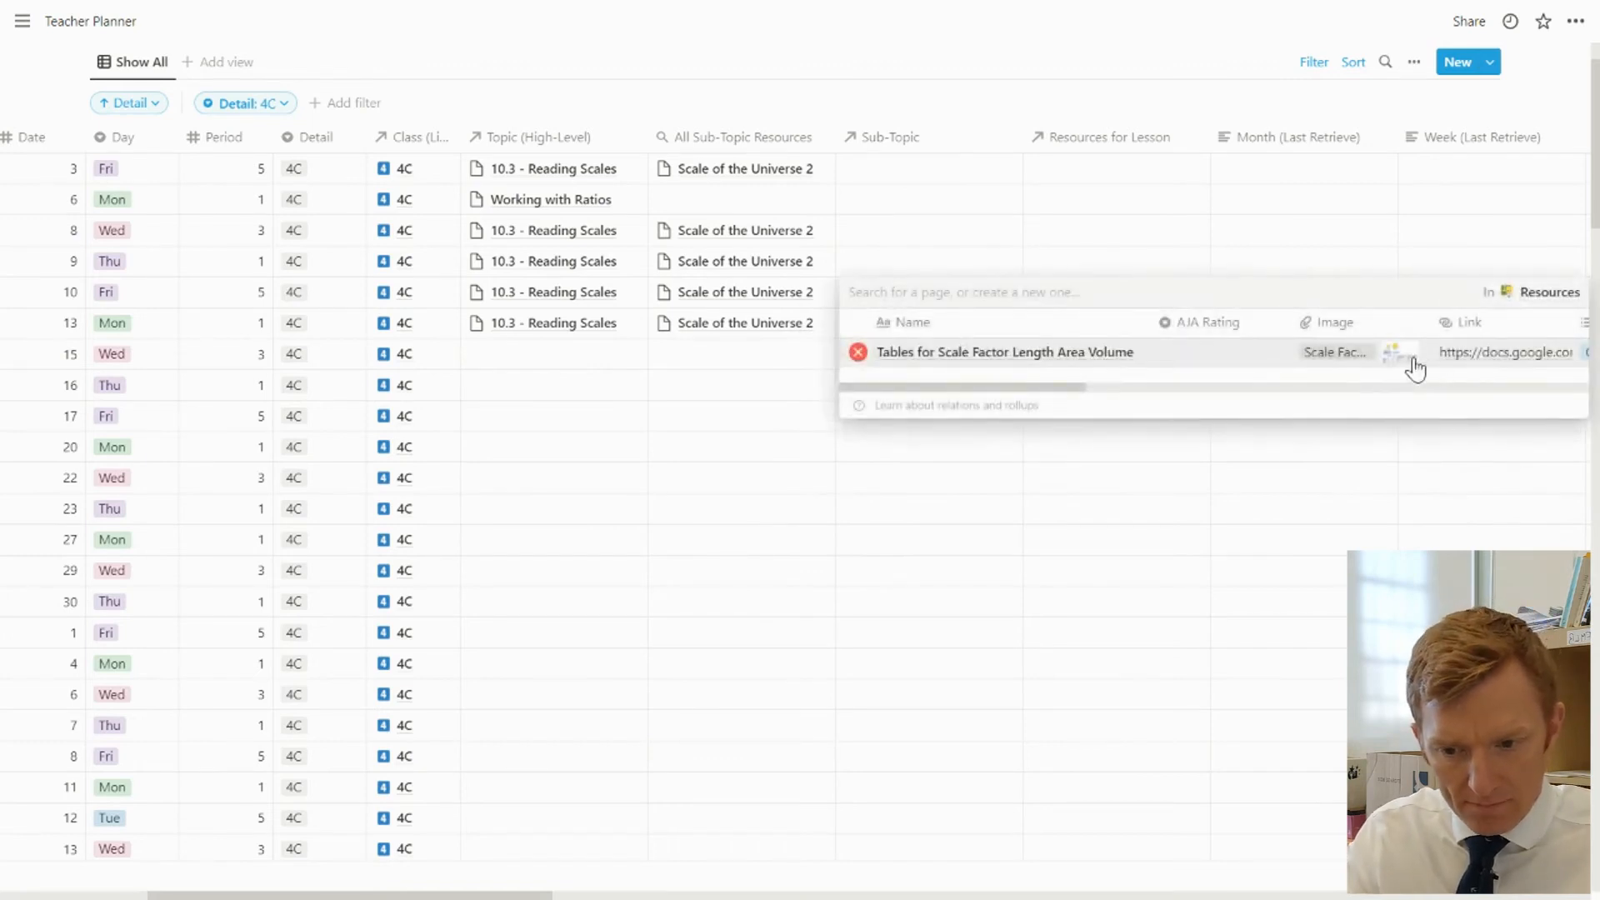
{"action": "key", "text": "Escape"}
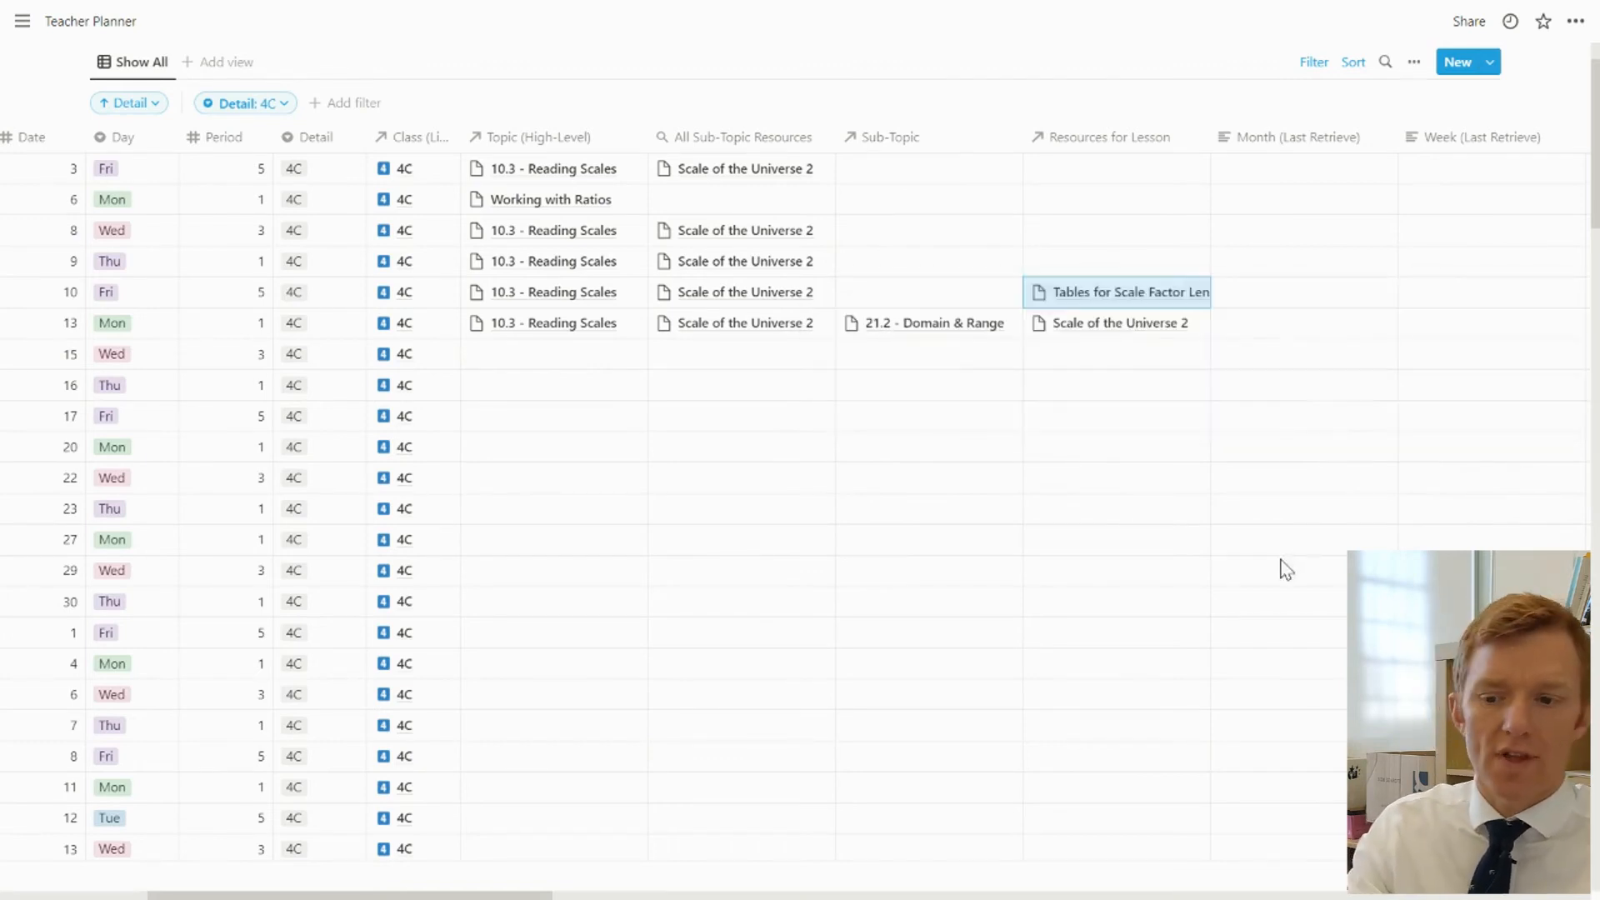
{"action": "scroll", "coordinate": [1067, 333], "scroll_direction": "left", "scroll_amount": 3}
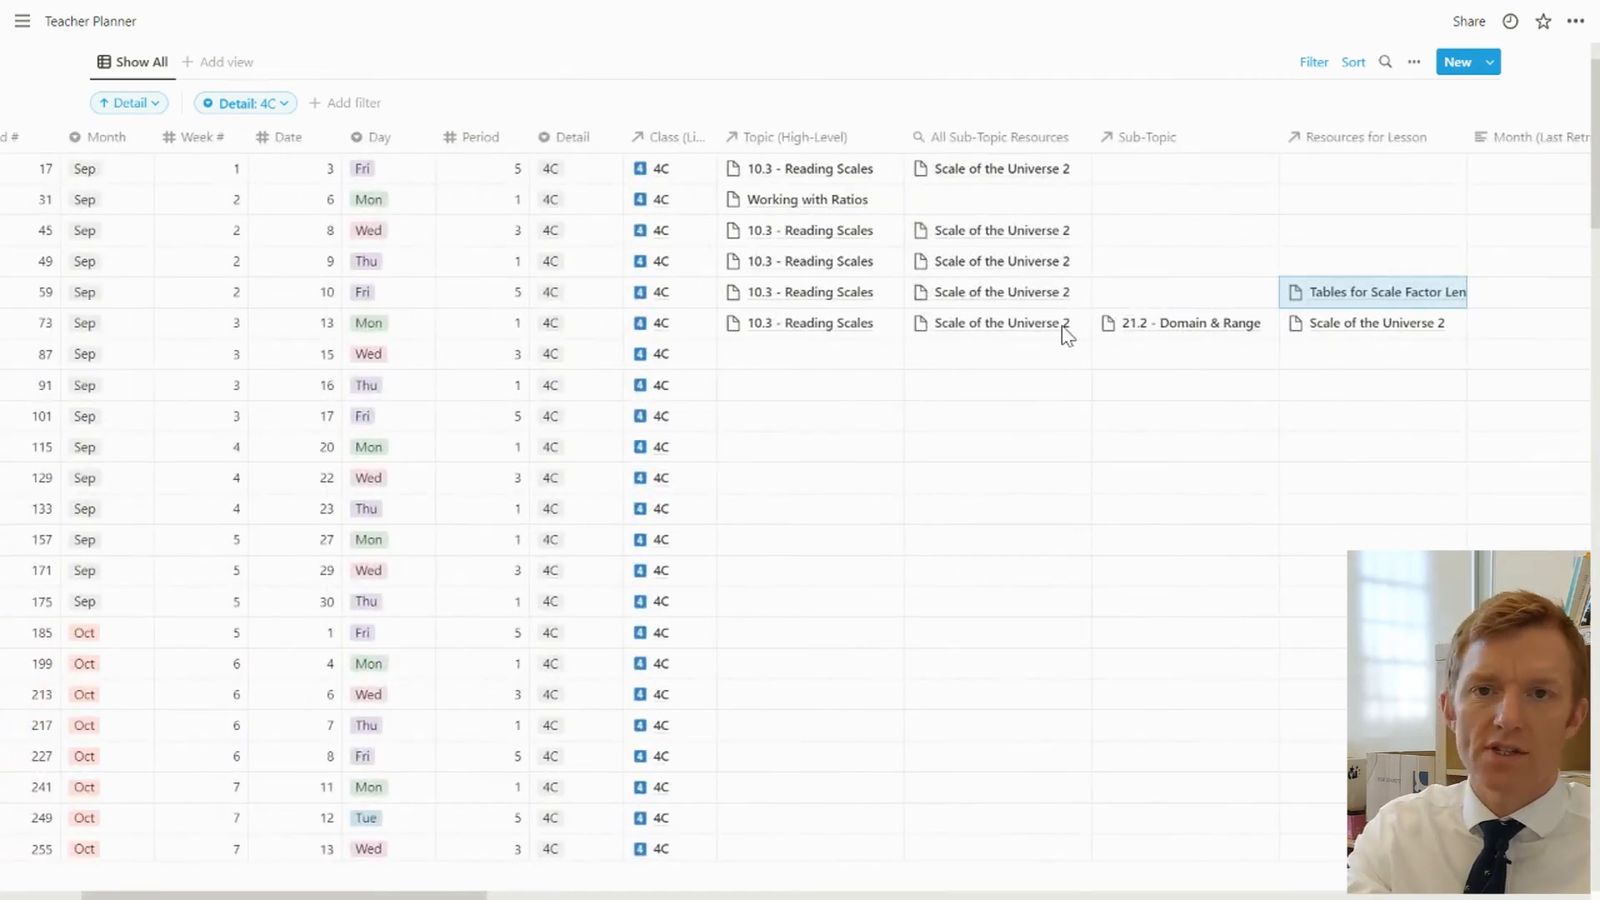
{"action": "scroll", "coordinate": [1066, 333], "scroll_direction": "left", "scroll_amount": 4}
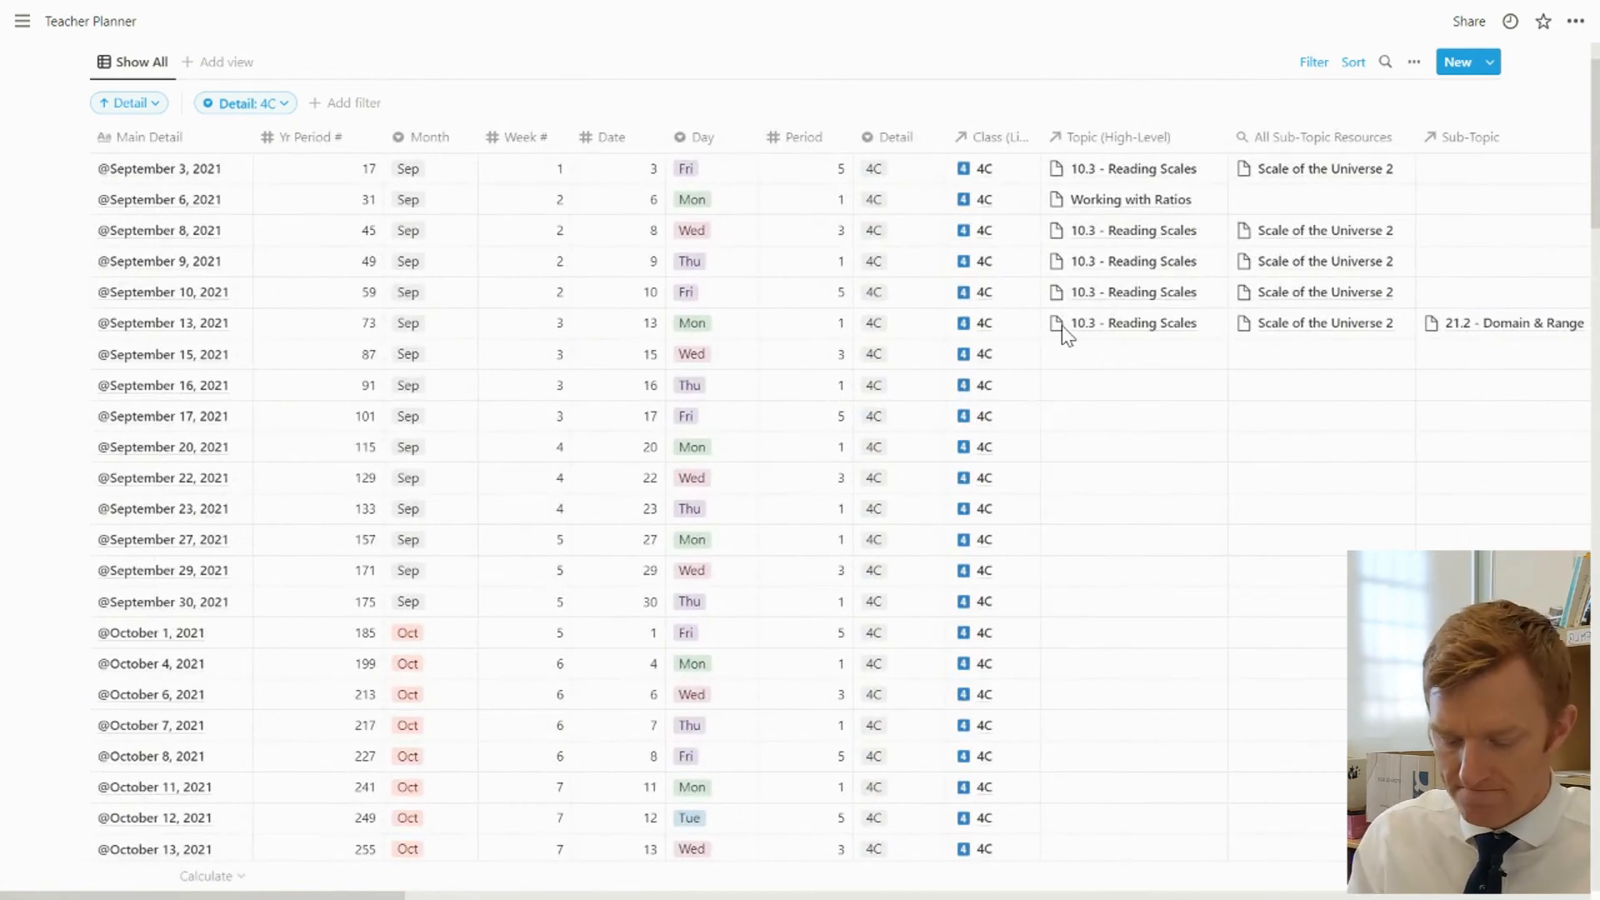
{"action": "scroll", "coordinate": [1065, 333], "scroll_direction": "right", "scroll_amount": 12}
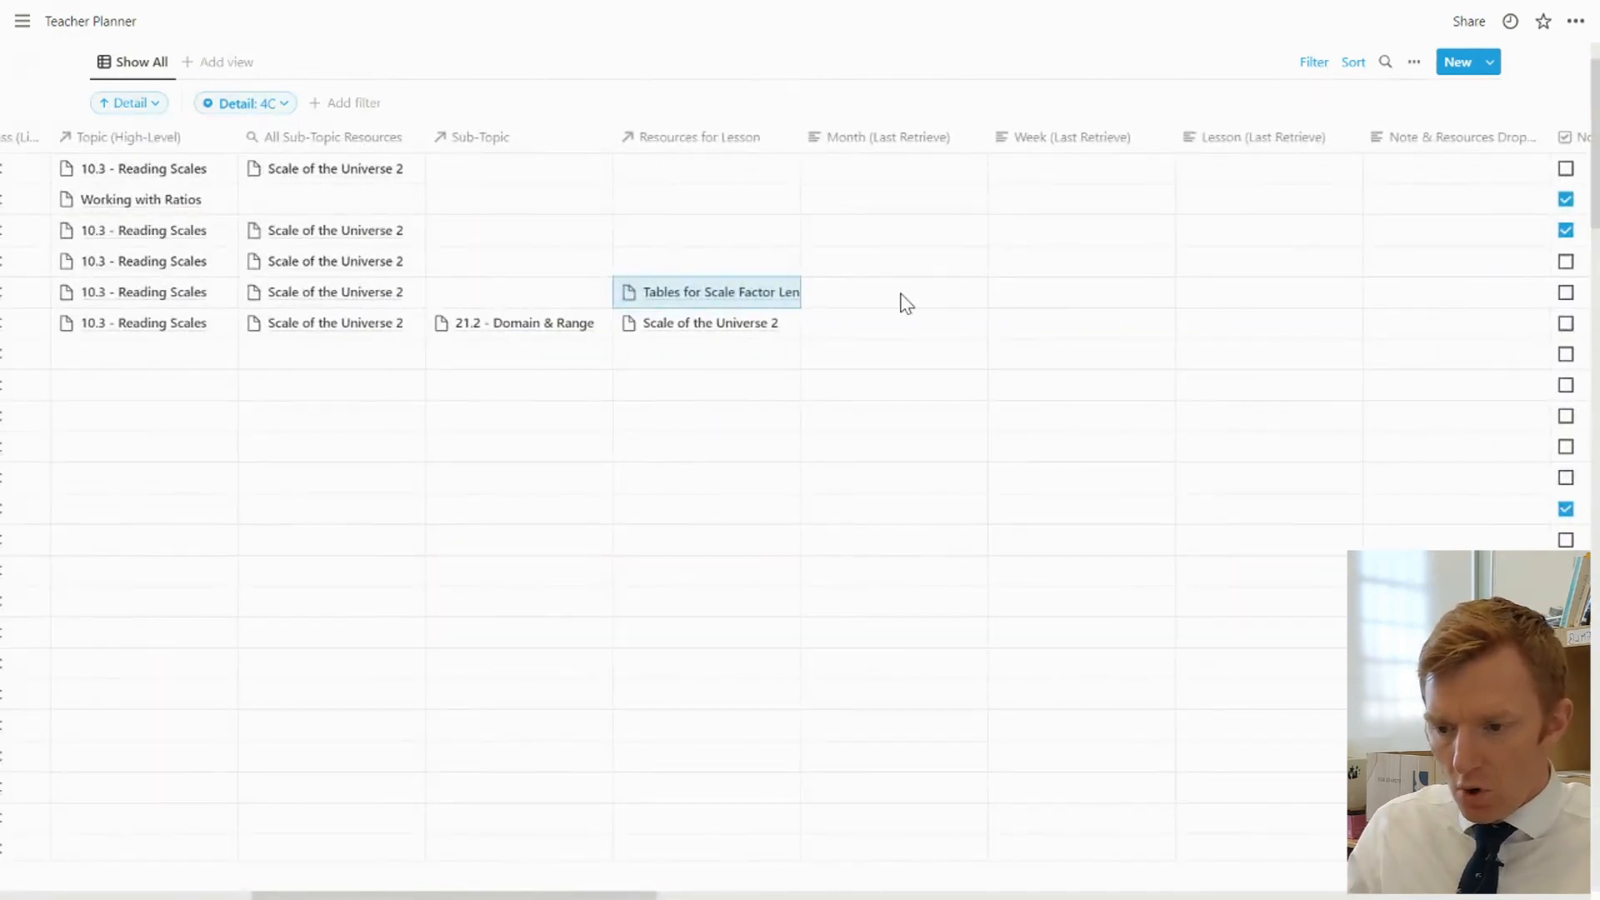
{"action": "scroll", "coordinate": [731, 364], "scroll_direction": "left", "scroll_amount": 2}
{"action": "scroll", "coordinate": [732, 364], "scroll_direction": "right", "scroll_amount": 1}
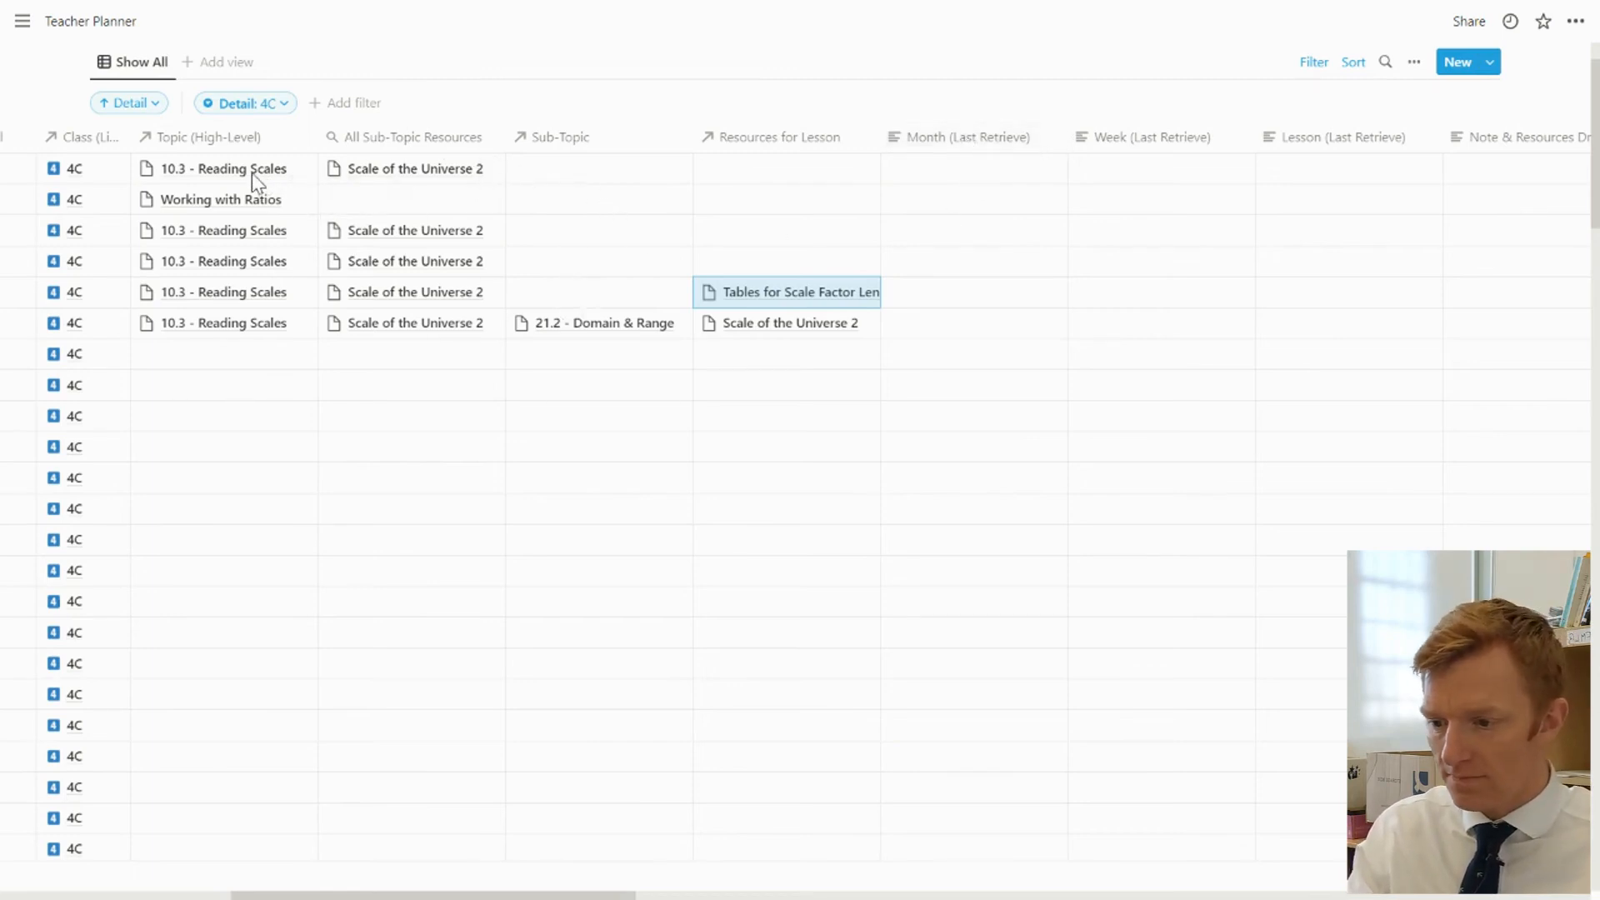
{"action": "left_click_drag", "start_coordinate": [255, 177], "coordinate": [252, 272]}
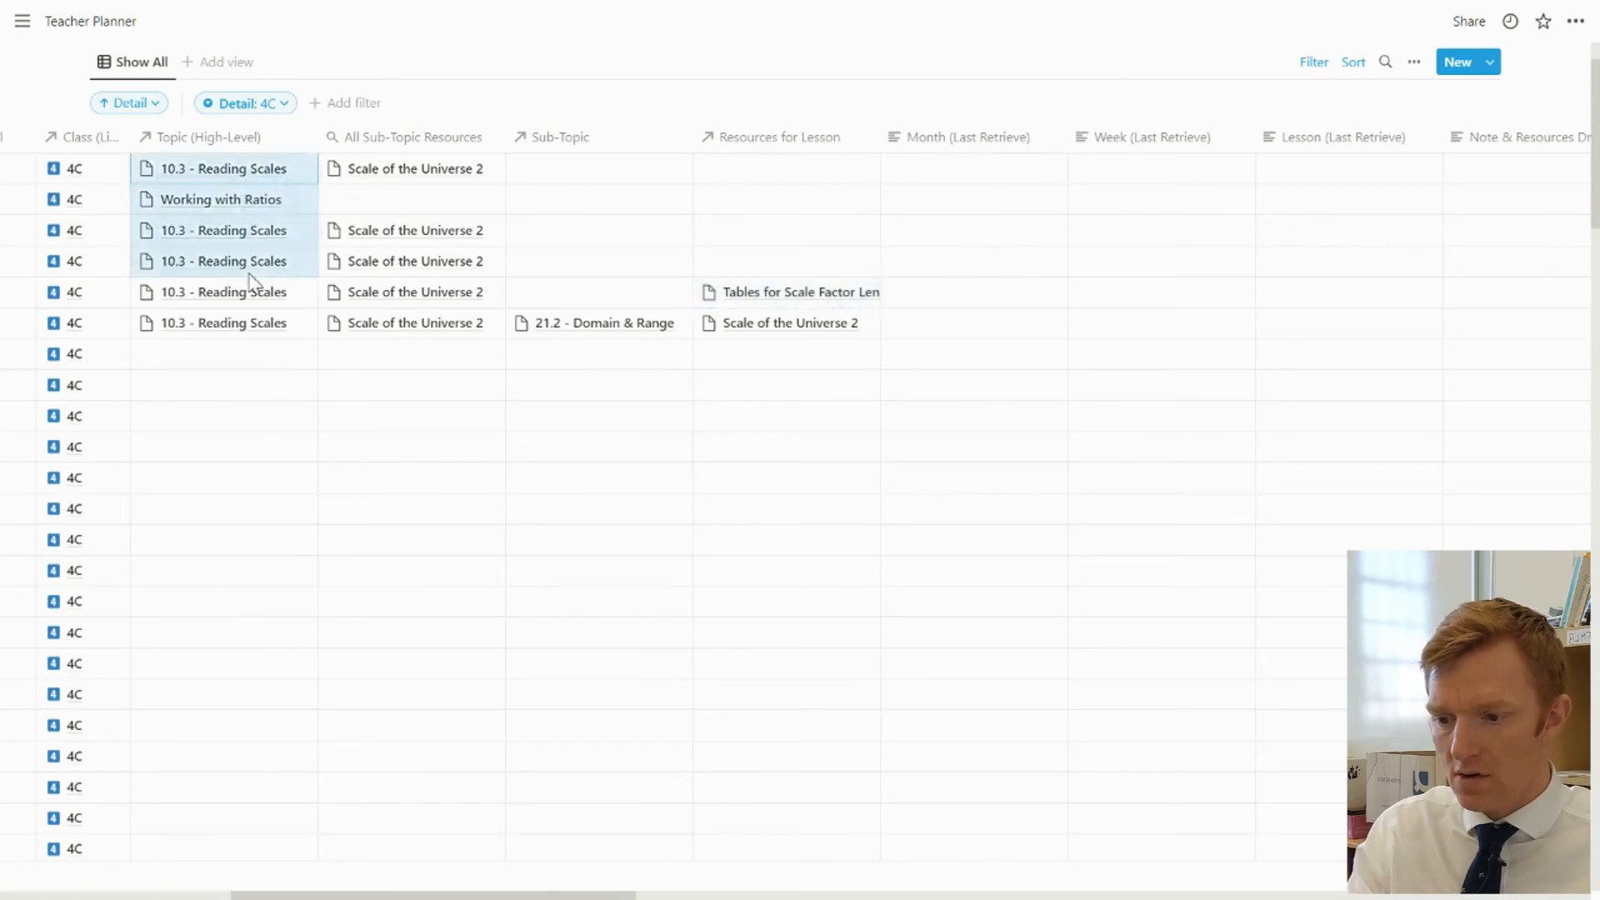
Link the sub-topics L6MA - Hypothesis Testing to the September 15 row and 4.1 - Introduction to Directed Numbers to the September 16 row
{"action": "left_click", "coordinate": [578, 361]}
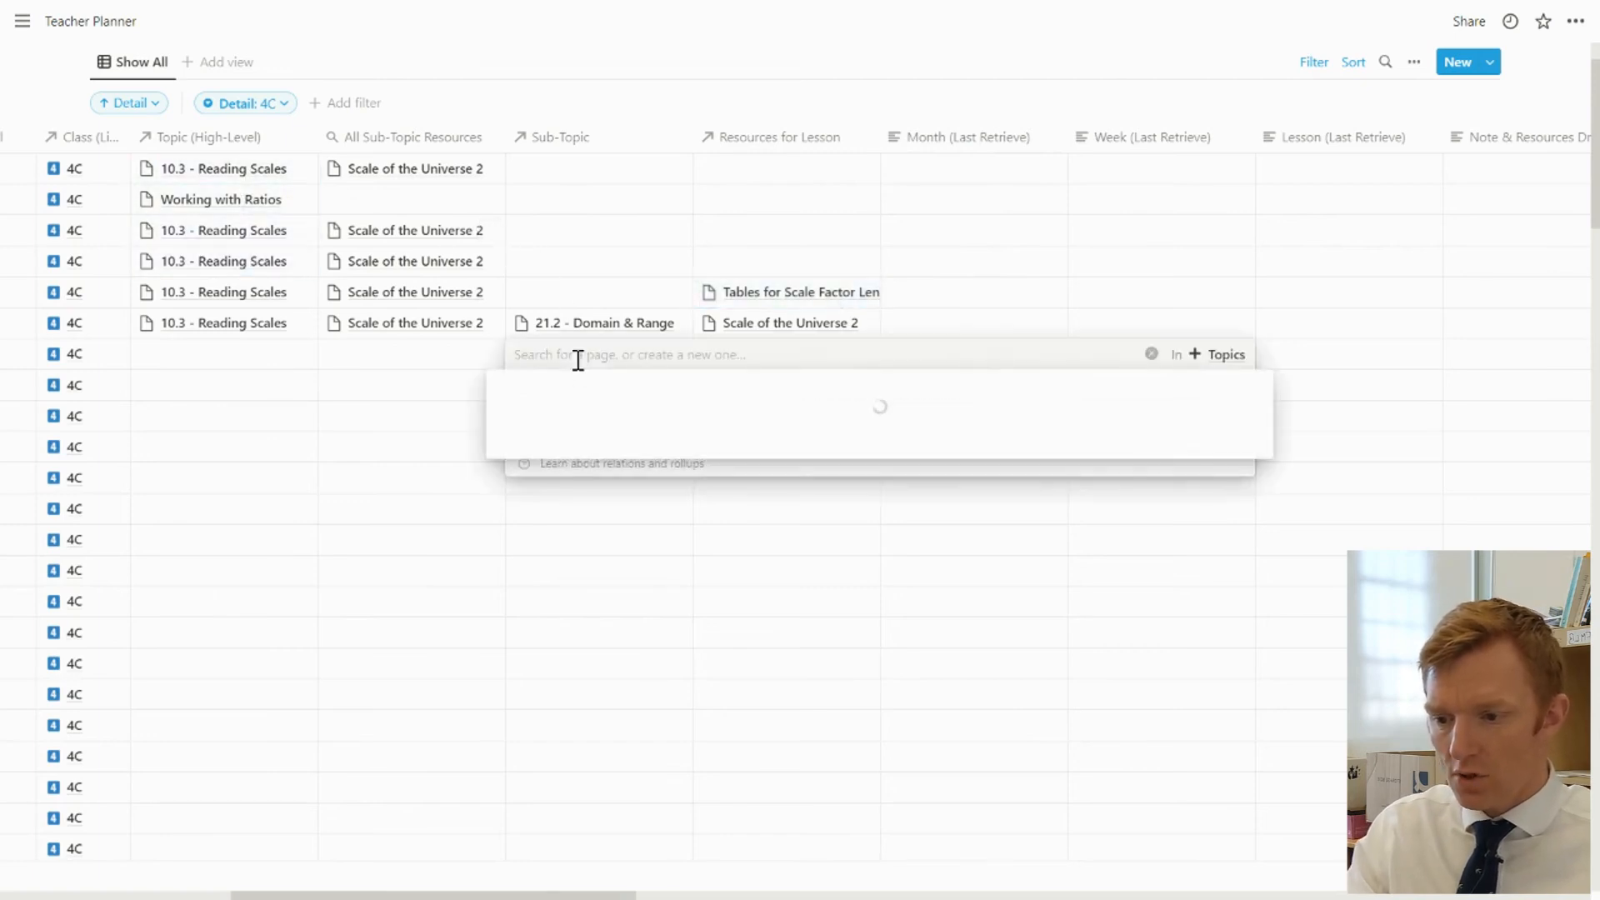
{"action": "left_click", "coordinate": [642, 422]}
{"action": "left_click", "coordinate": [454, 450]}
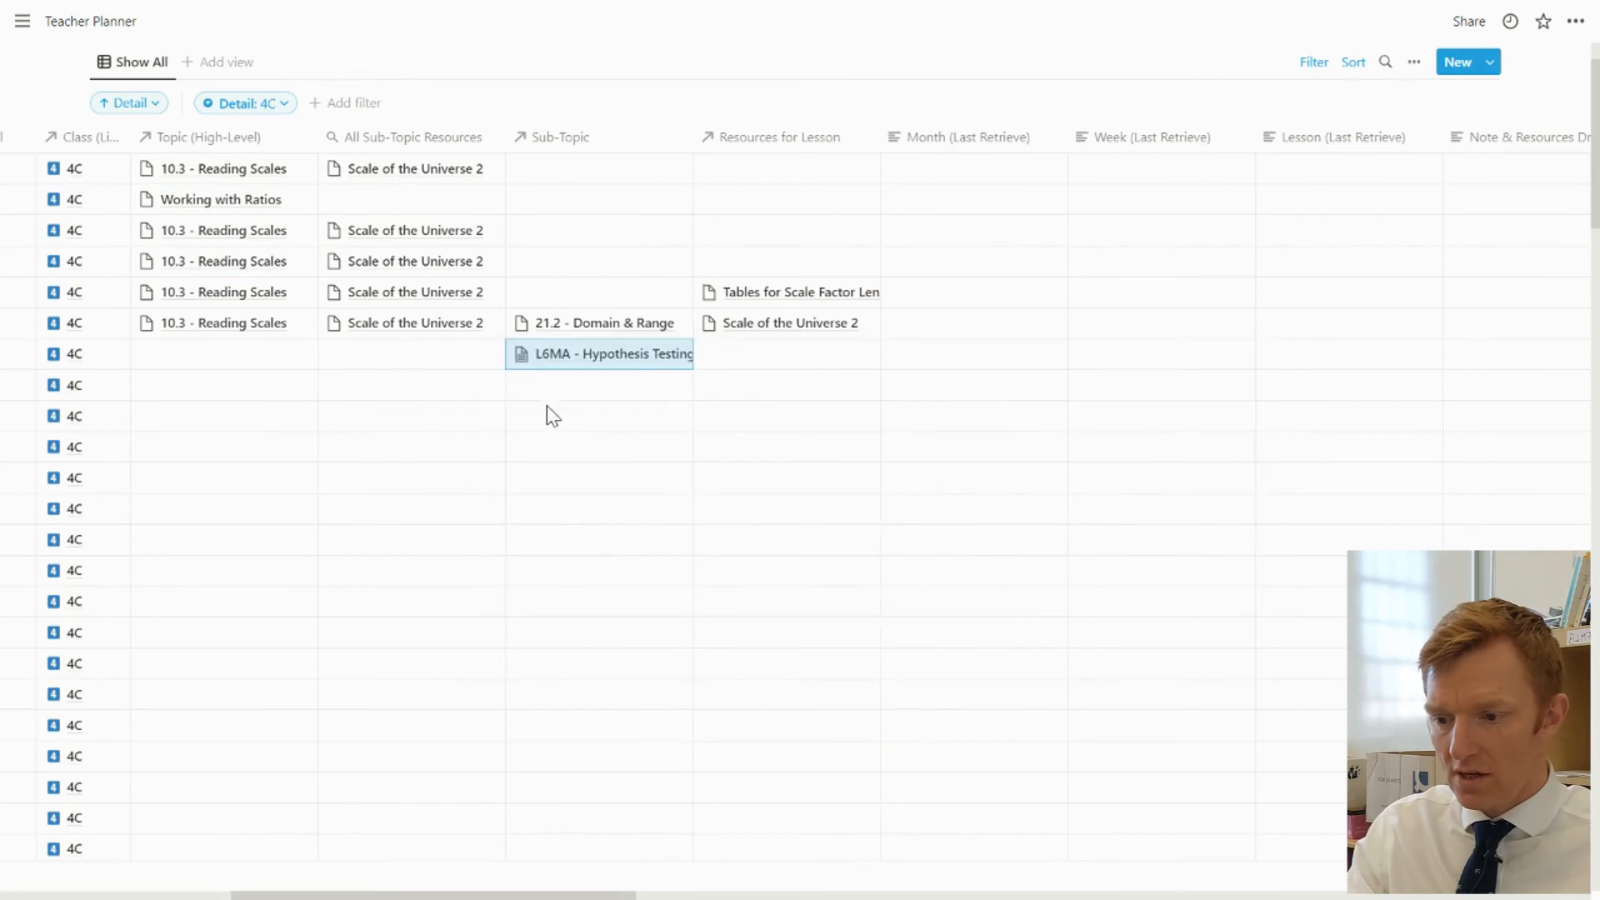
{"action": "left_click", "coordinate": [560, 388]}
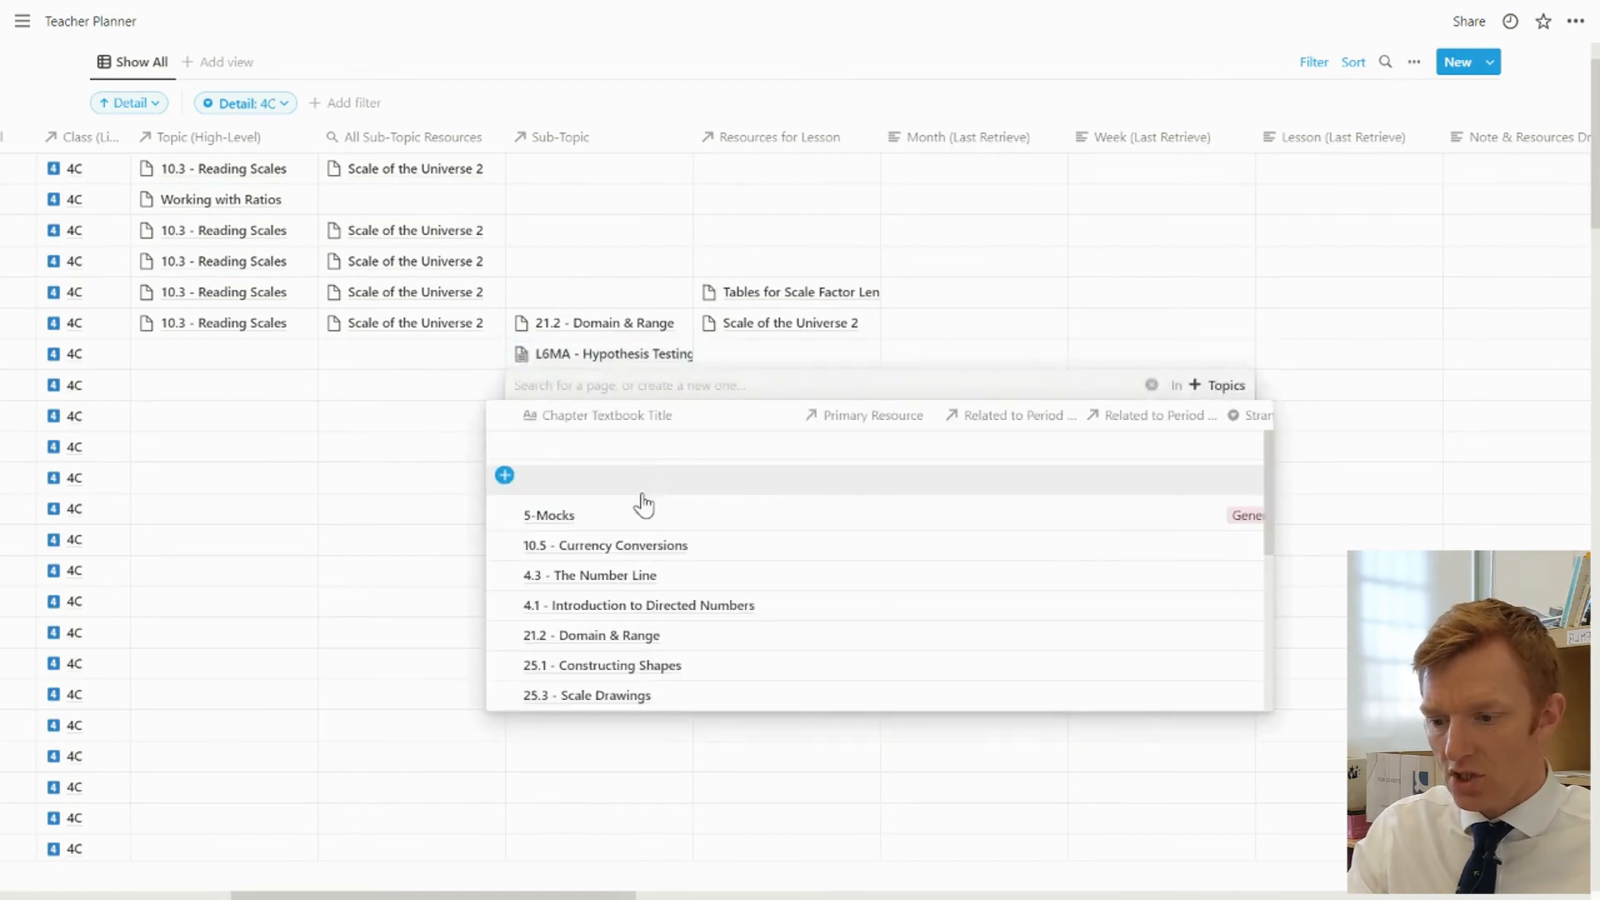
{"action": "left_click", "coordinate": [614, 606]}
{"action": "left_click", "coordinate": [450, 576]}
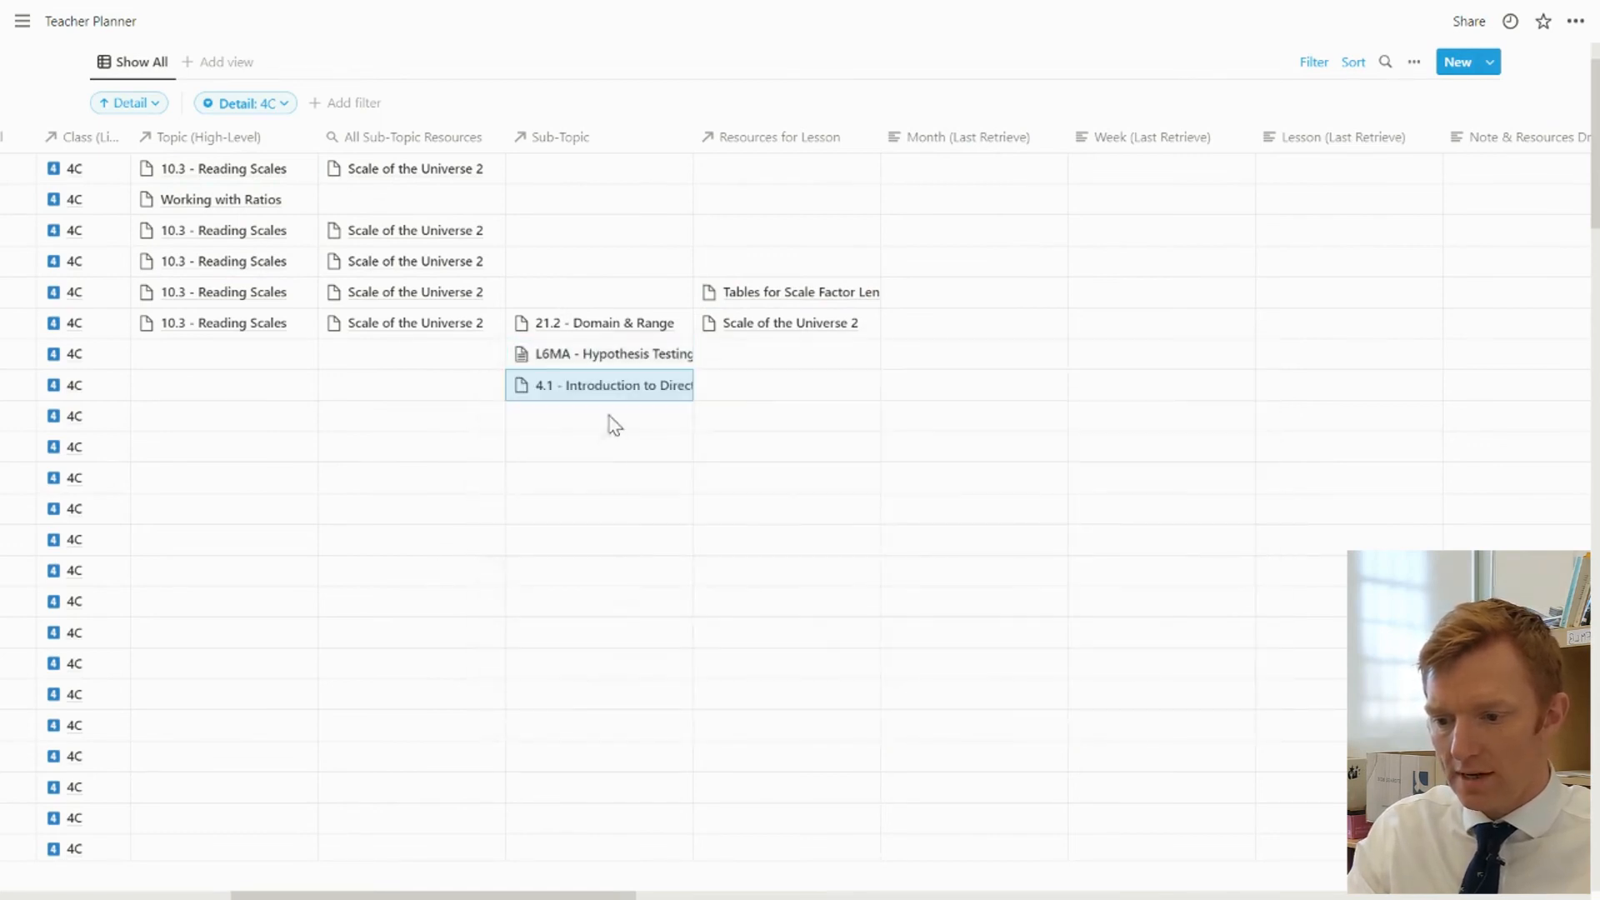
Link the sub-topics 21.2 - Domain & Range to the September 17 row and 25.3 - Scale Drawings to the September 20 row
{"action": "left_click", "coordinate": [610, 423]}
{"action": "left_click", "coordinate": [589, 666]}
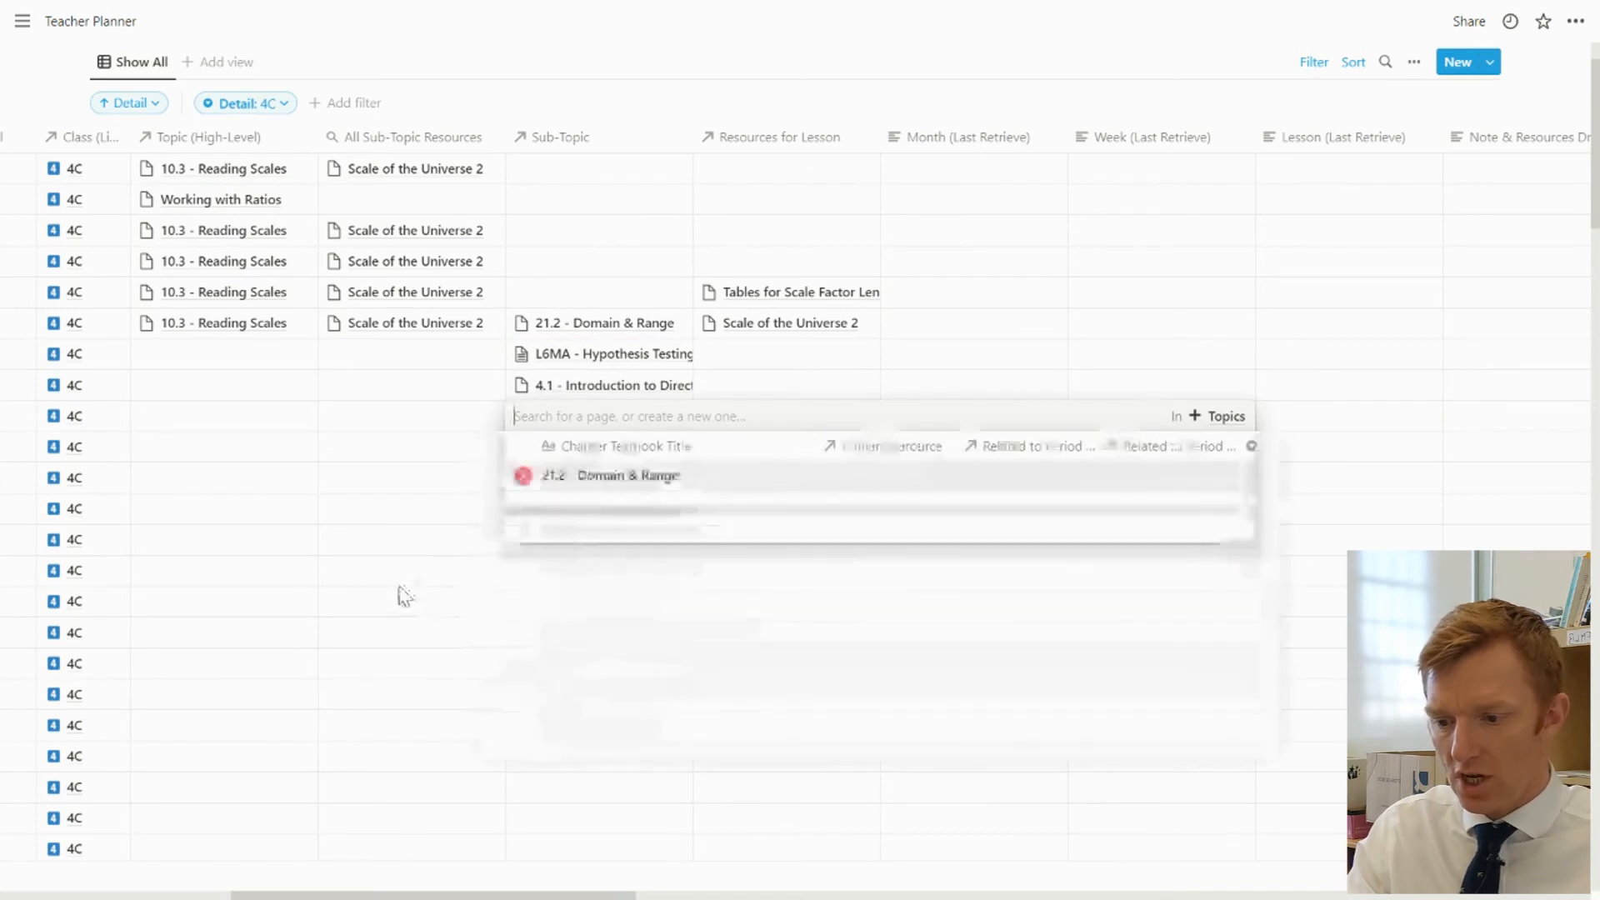
{"action": "left_click", "coordinate": [407, 595]}
{"action": "left_click", "coordinate": [583, 450]}
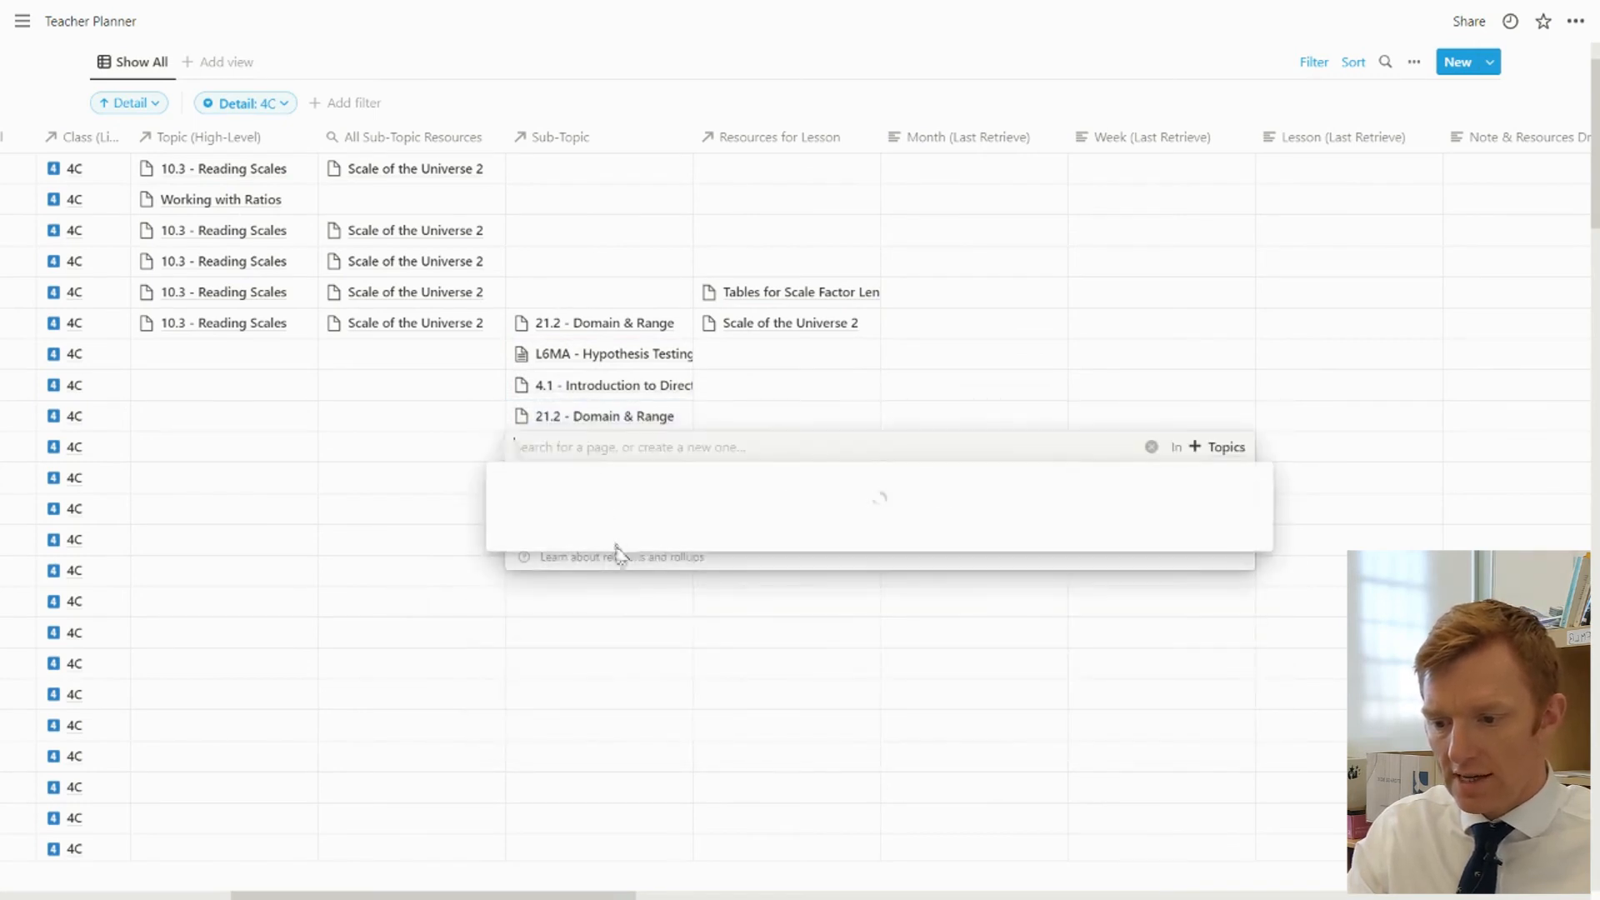
{"action": "left_click", "coordinate": [587, 728]}
{"action": "left_click", "coordinate": [349, 603]}
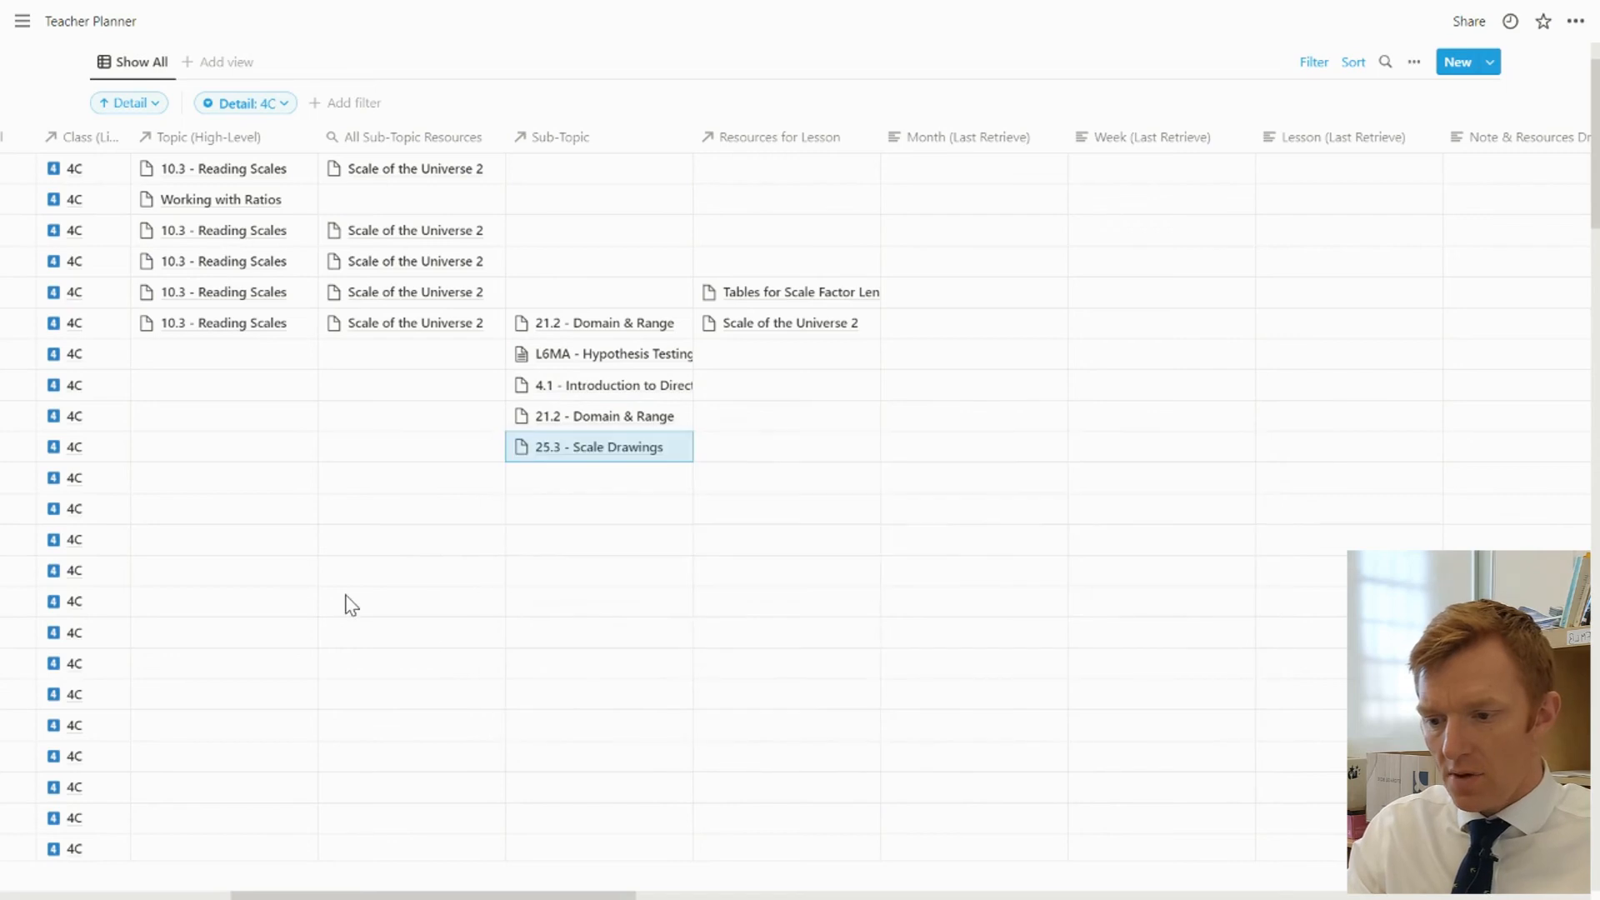
Copy the five sub-topics from September 13 to 20 into the Month (Last Retrieve) cells of the same rows
{"action": "left_click_drag", "start_coordinate": [593, 334], "coordinate": [603, 450]}
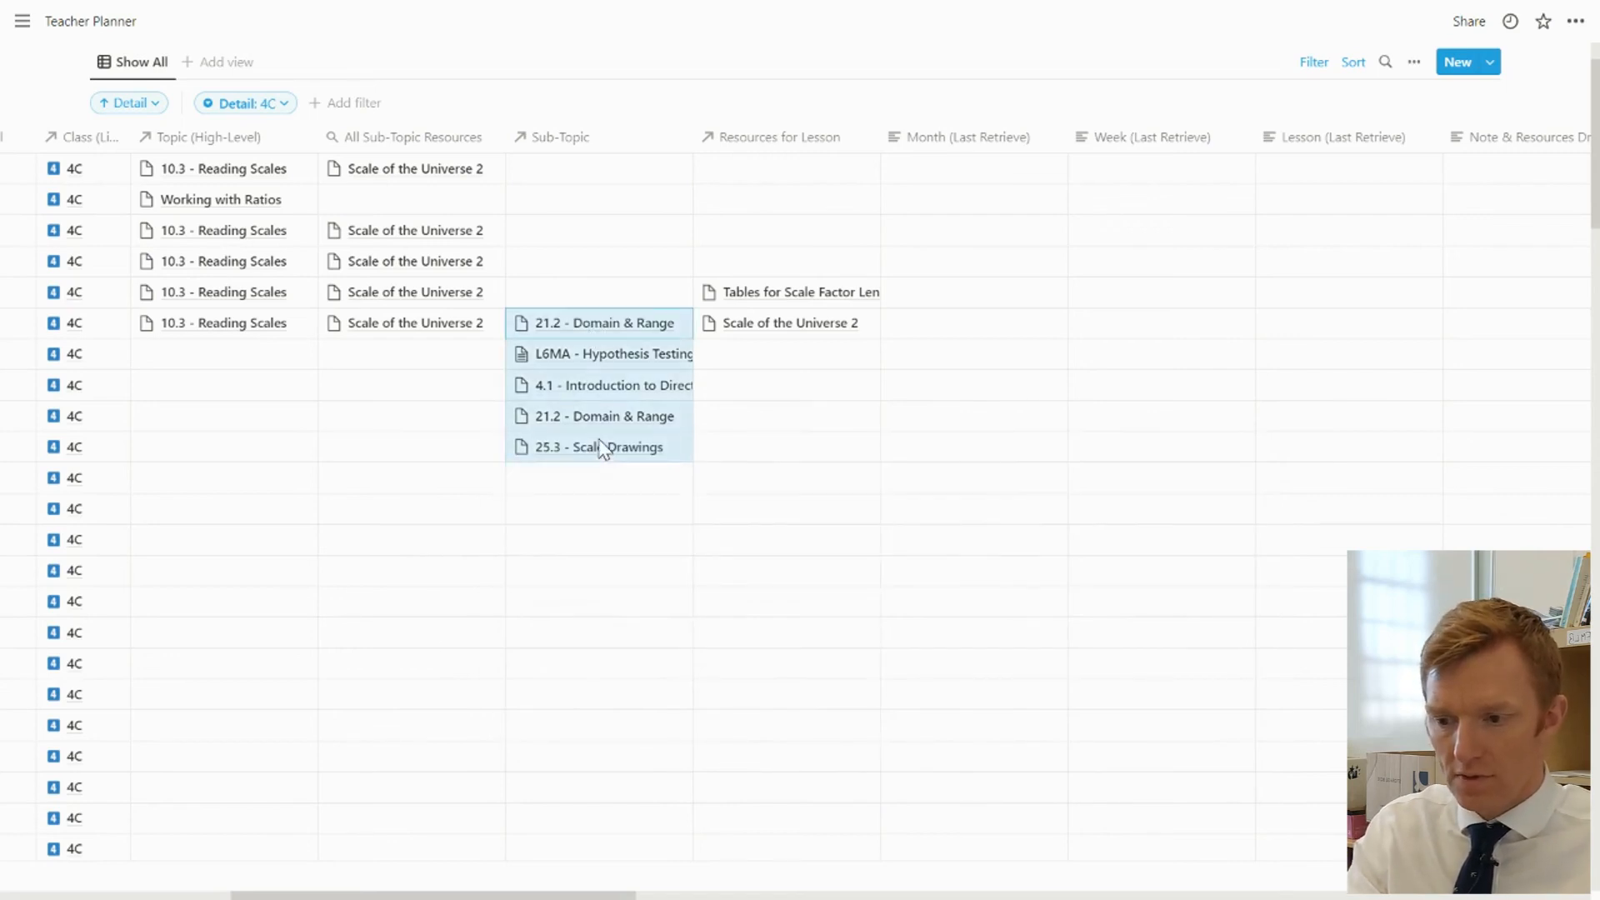
{"action": "key", "text": "Right"}
{"action": "key", "text": "Right"}
{"action": "key", "text": "Right"}
{"action": "key", "text": "Left"}
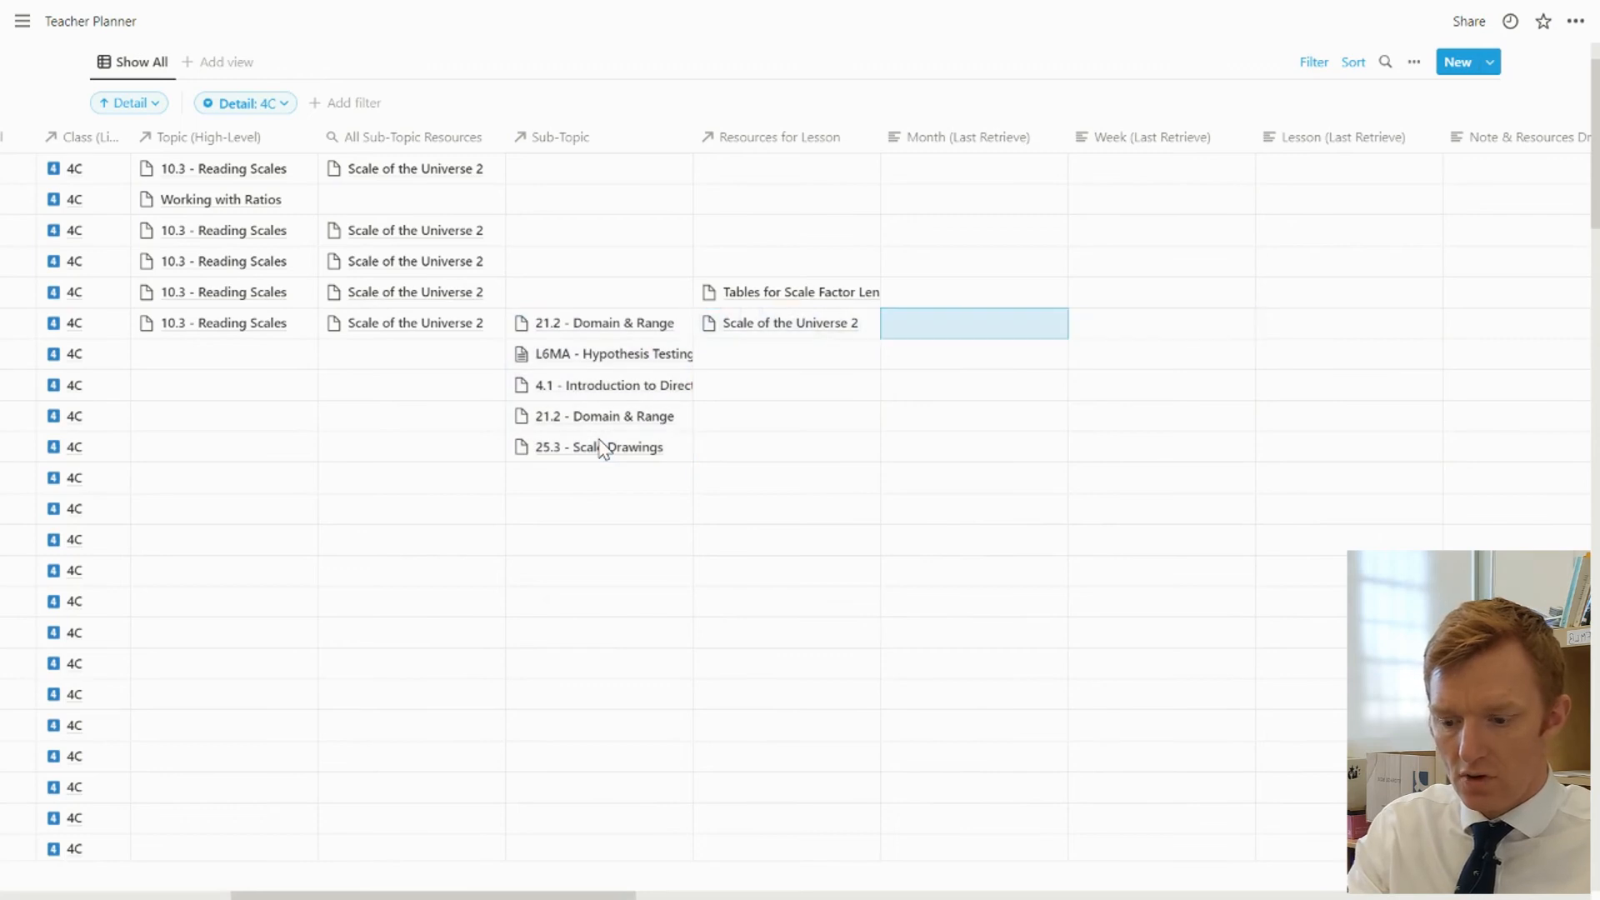
{"action": "type", "text": "21.2 - Domain & Range L6MA - Hypothesis Testing 4.1 - Introduction to Direct 21.2 - Domain & Range 25.3 - Scale Drawings"}
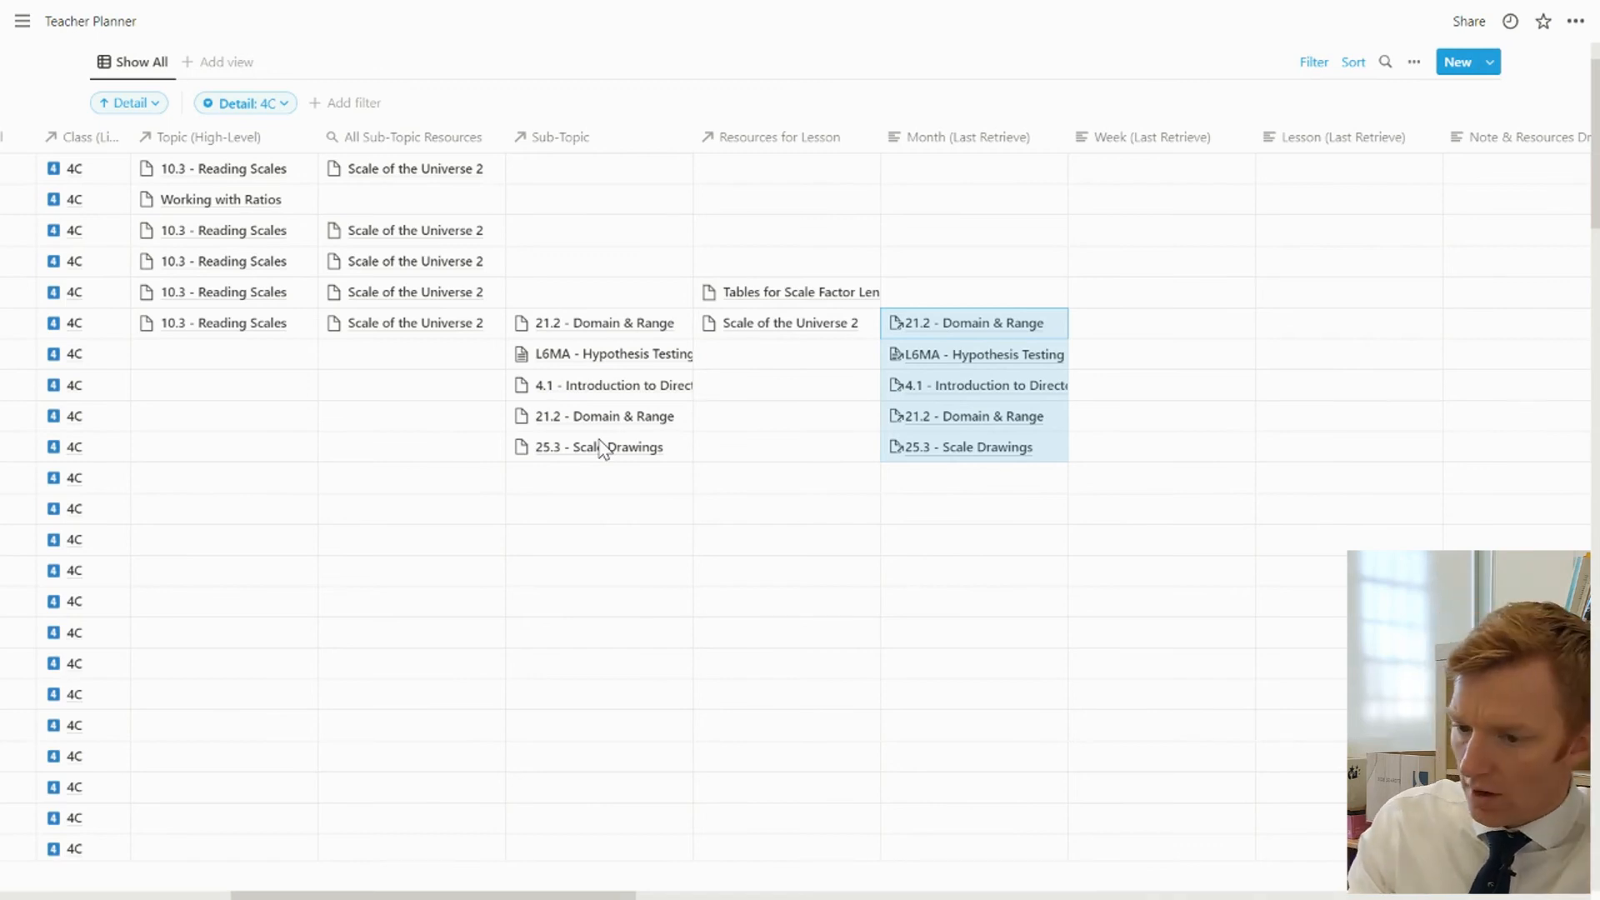
Paste the five copied sub-topics into Week (Last Retrieve), starting at the September 29 row
{"action": "key", "text": "Right"}
{"action": "key", "text": "Left"}
{"action": "key", "text": "Right"}
{"action": "key", "text": "Down"}
{"action": "key", "text": "Down"}
{"action": "key", "text": "Down"}
{"action": "key", "text": "Down"}
{"action": "key", "text": "Down"}
{"action": "key", "text": "Down"}
{"action": "key", "text": "Down"}
{"action": "key", "text": "Down"}
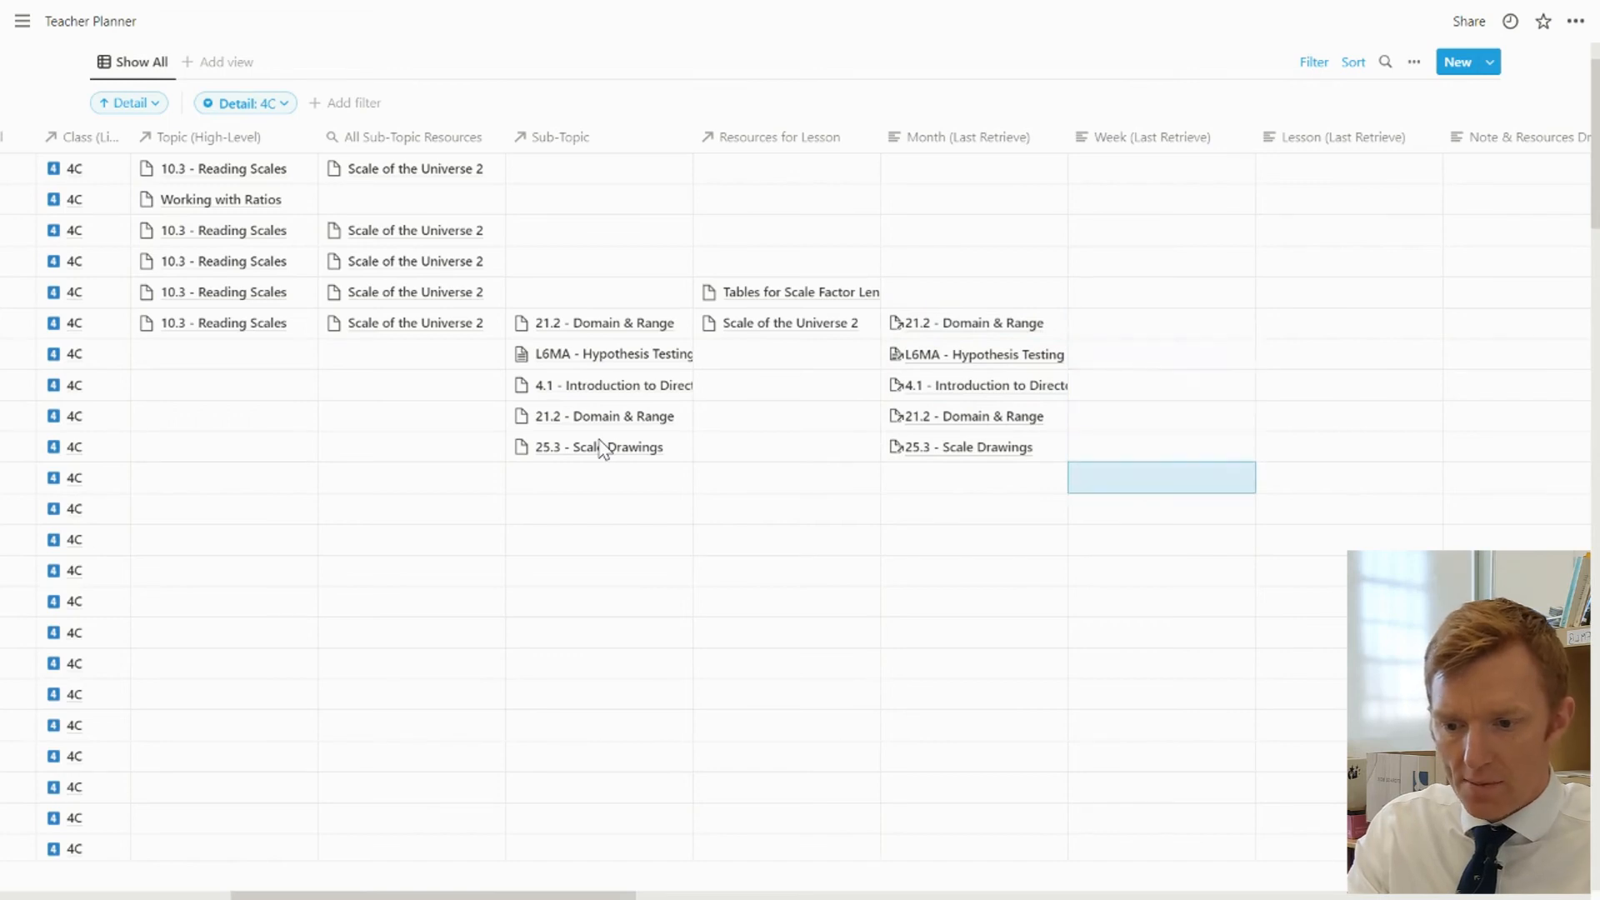
{"action": "type", "text": "21.2 - Domain & Range L6MA - Hypothesis Testing 4.1 - Introduction to Direct 21.2 - Domain & Range 25.3 - Scale Drawings"}
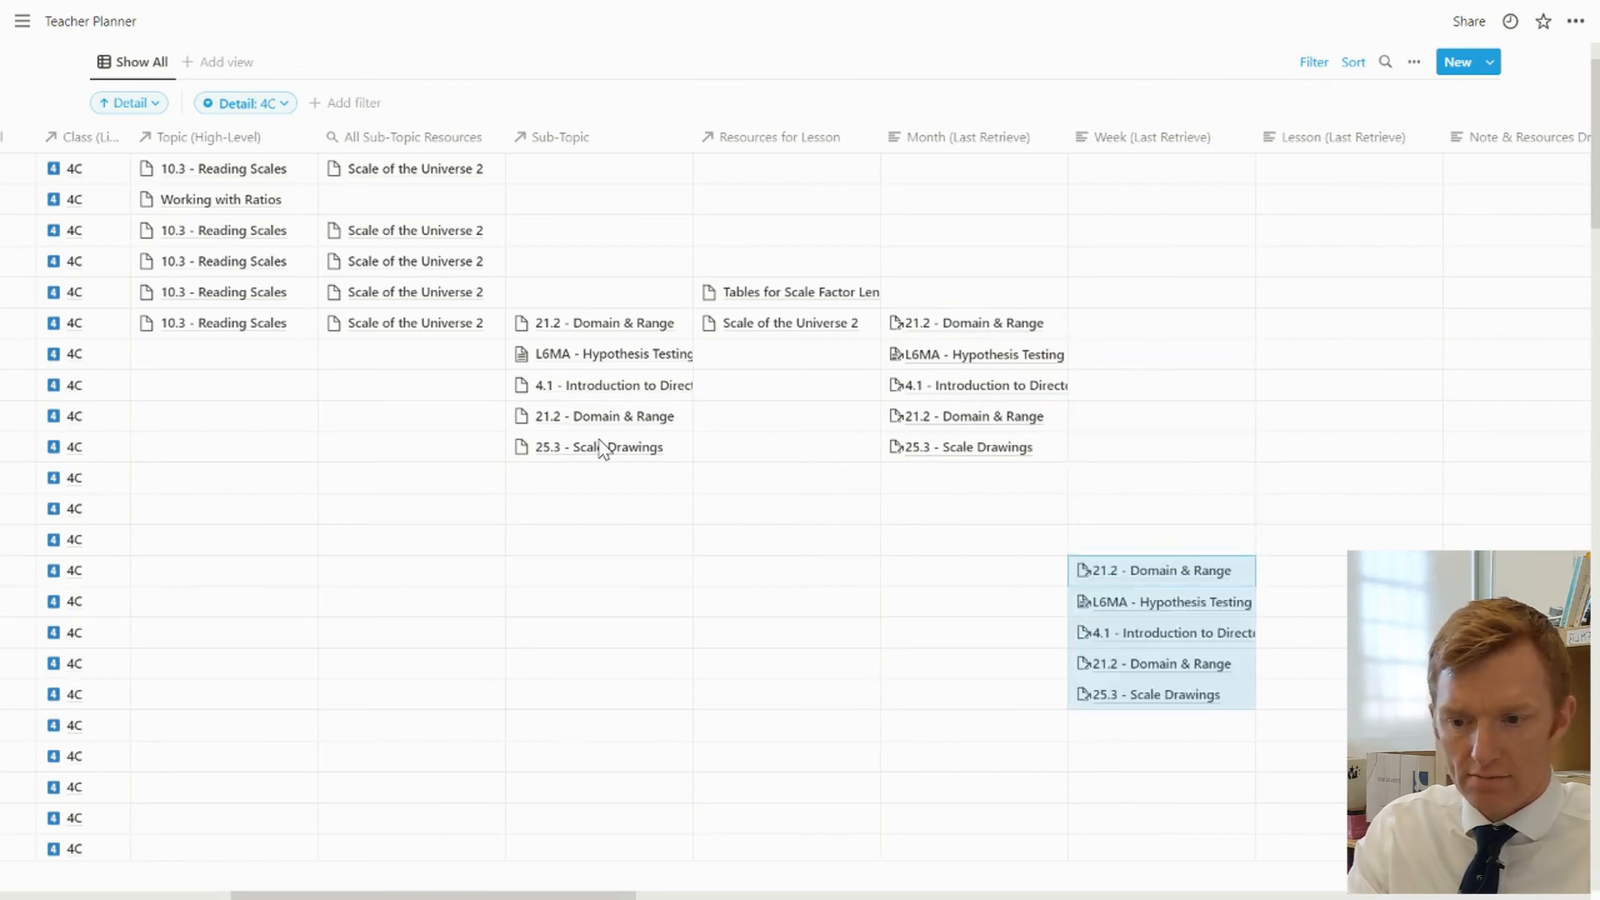
Paste the same five sub-topics into Lesson (Last Retrieve), starting at the October 4 row
{"action": "key", "text": "Right"}
{"action": "key", "text": "Down"}
{"action": "key", "text": "Down"}
{"action": "key", "text": "Down"}
{"action": "key", "text": "Down"}
{"action": "key", "text": "Down"}
{"action": "key", "text": "Down"}
{"action": "key", "text": "Down"}
{"action": "key", "text": "Down"}
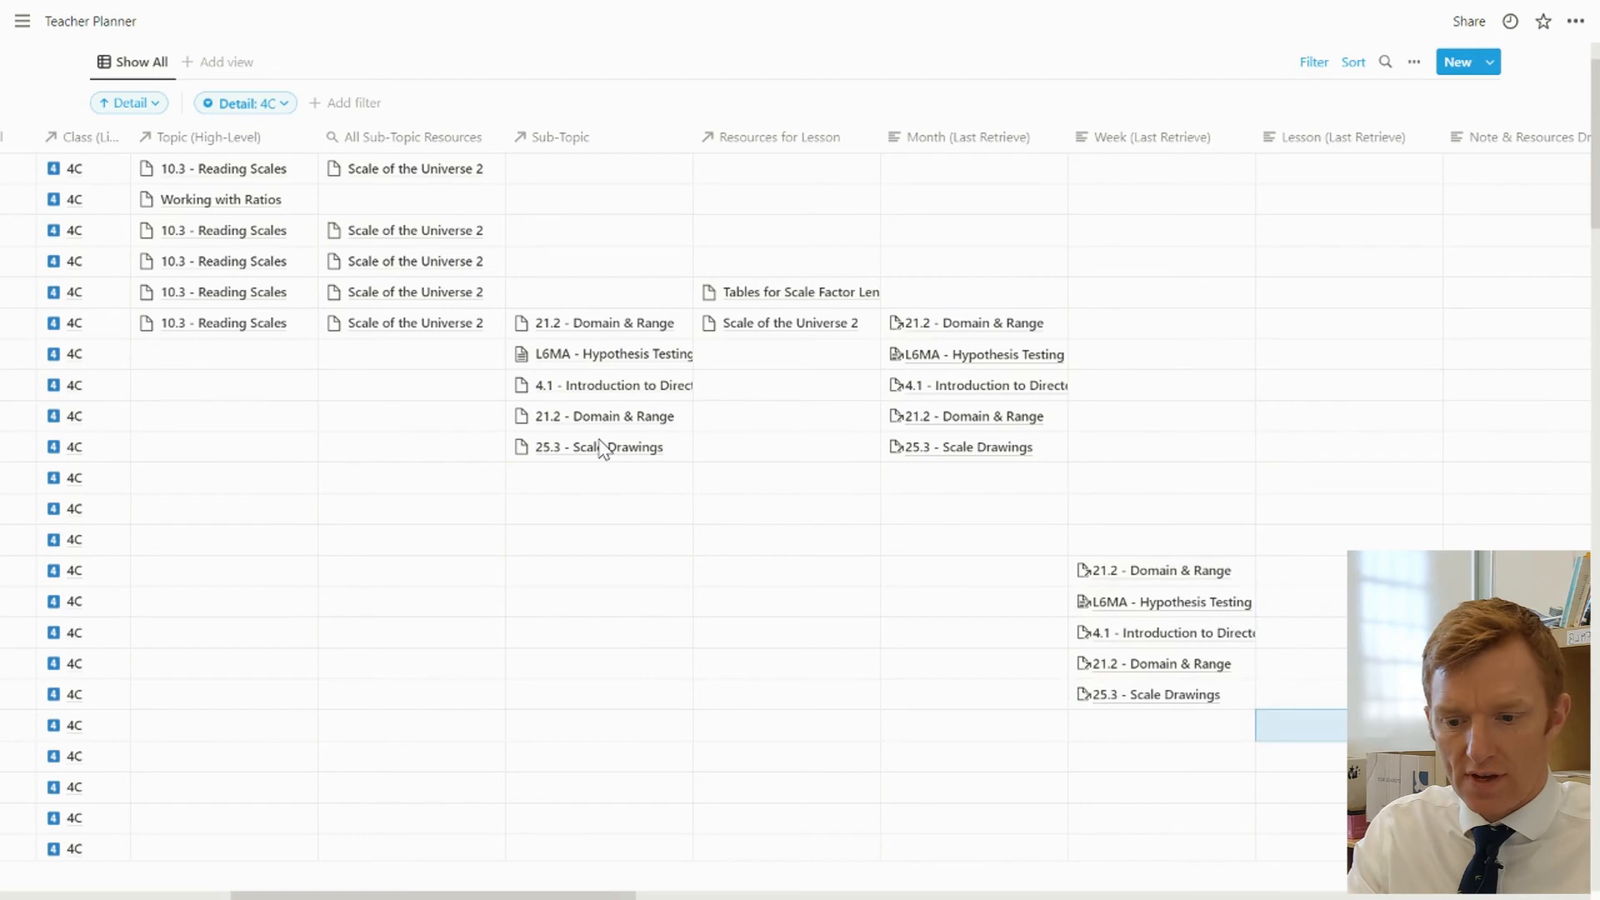
{"action": "key", "text": "Down"}
{"action": "key", "text": "Up"}
{"action": "key", "text": "Up"}
{"action": "key", "text": "Up"}
{"action": "key", "text": "Up"}
{"action": "key", "text": "Up"}
{"action": "key", "text": "Up"}
{"action": "key", "text": "ctrl+v"}
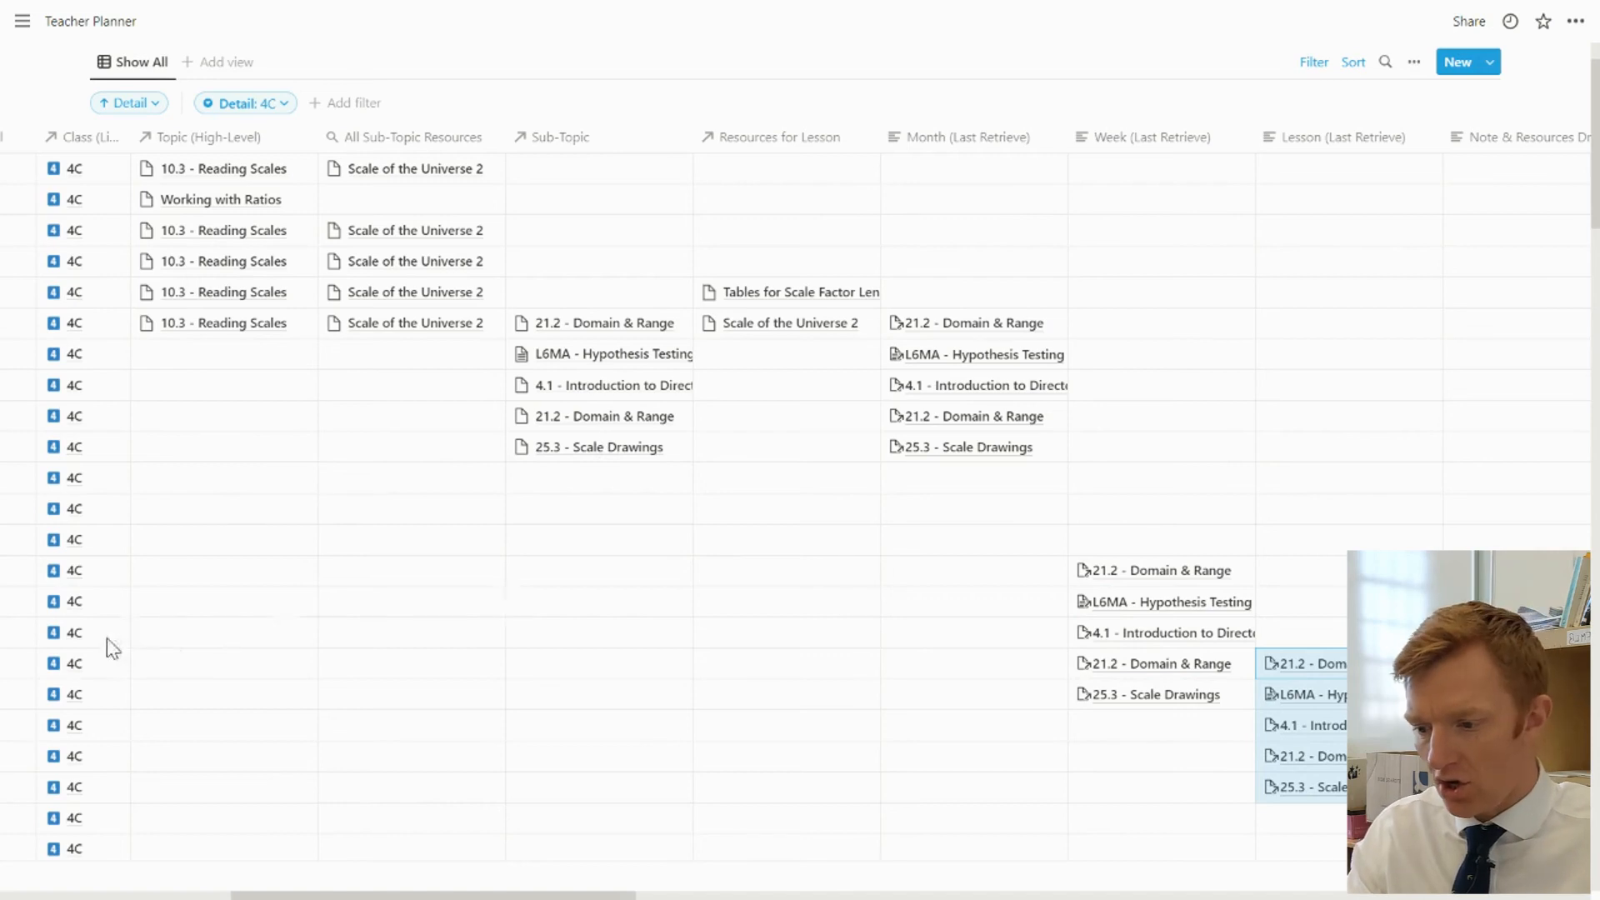
Change the Note & Resources Dropped into Team? property from text to URL and close its settings
{"action": "scroll", "coordinate": [109, 646], "scroll_direction": "left", "scroll_amount": 10}
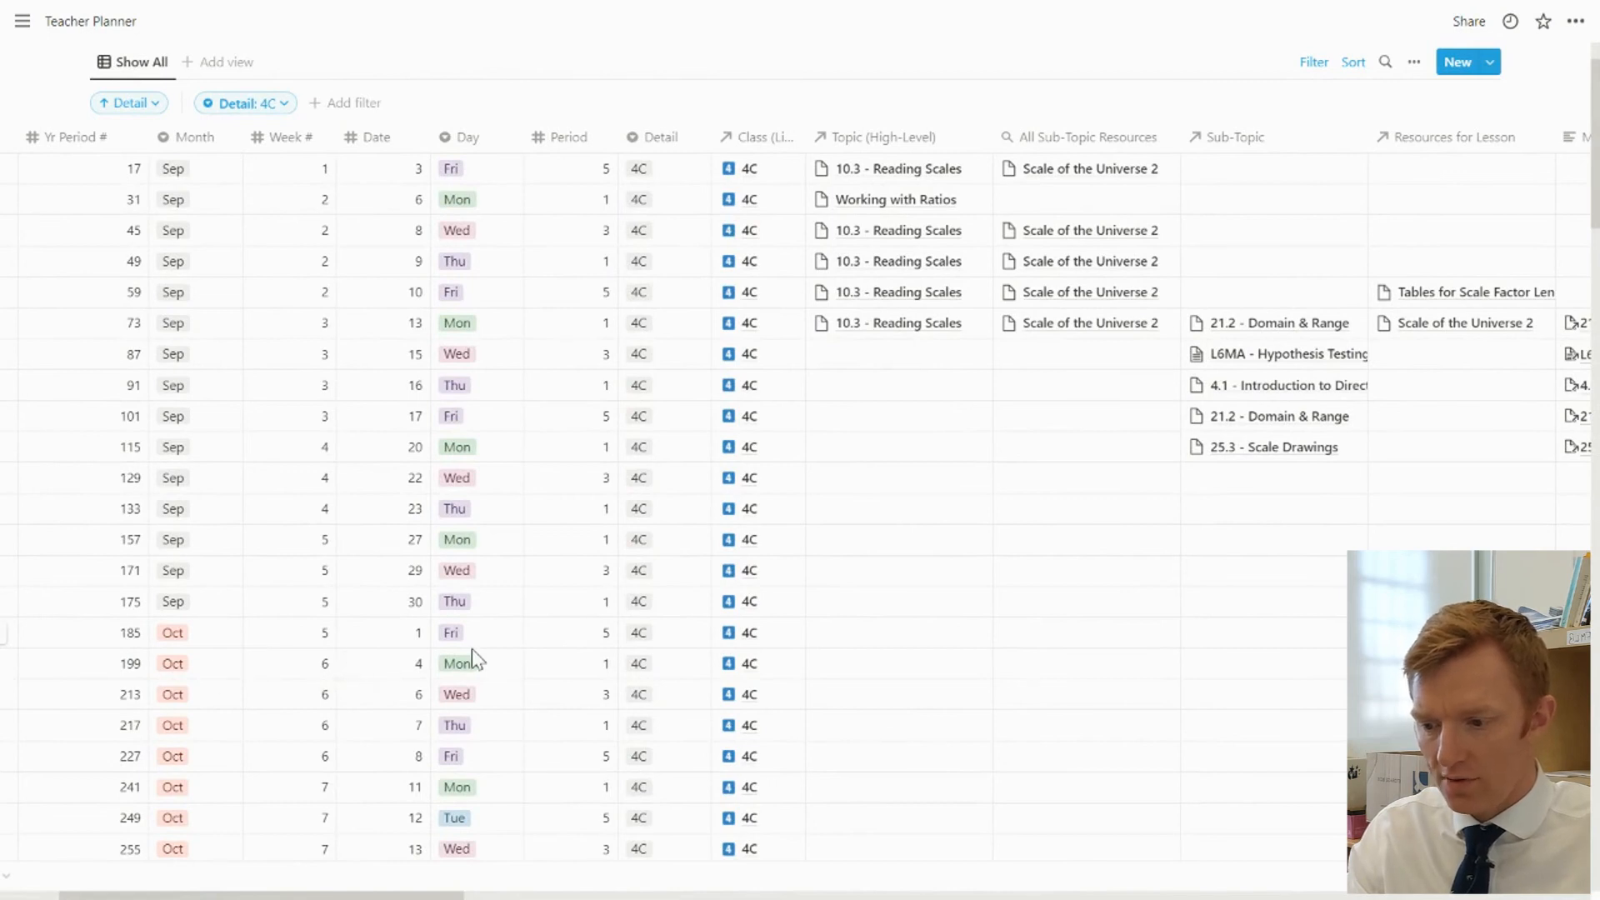
{"action": "scroll", "coordinate": [472, 650], "scroll_direction": "right", "scroll_amount": 5}
{"action": "scroll", "coordinate": [472, 648], "scroll_direction": "right", "scroll_amount": 3}
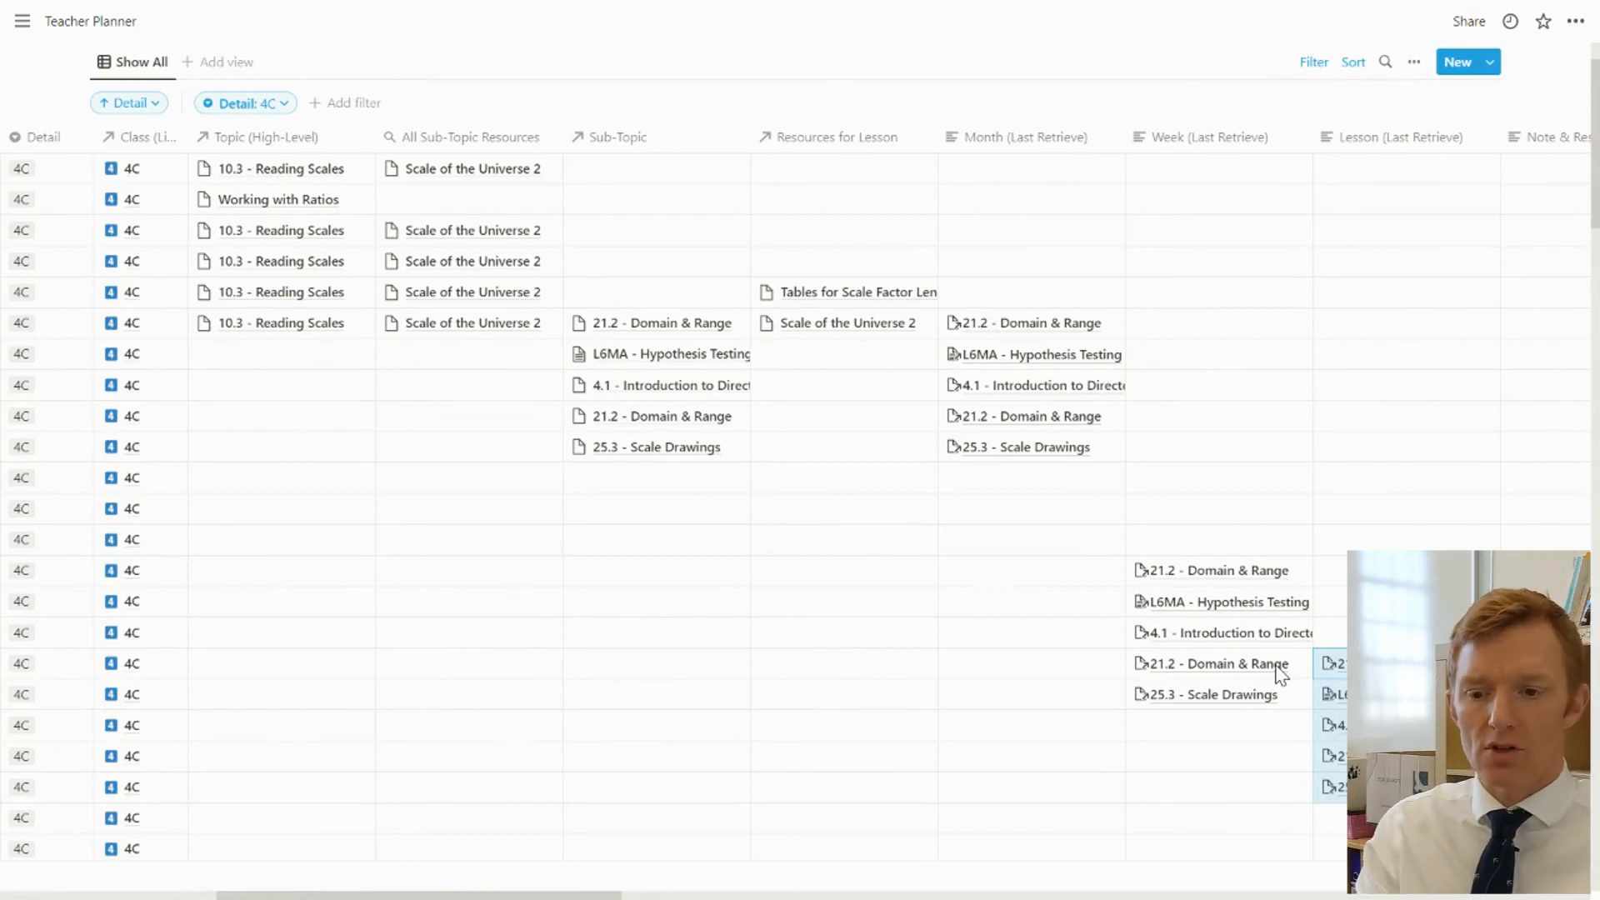
{"action": "scroll", "coordinate": [1281, 671], "scroll_direction": "right", "scroll_amount": 2}
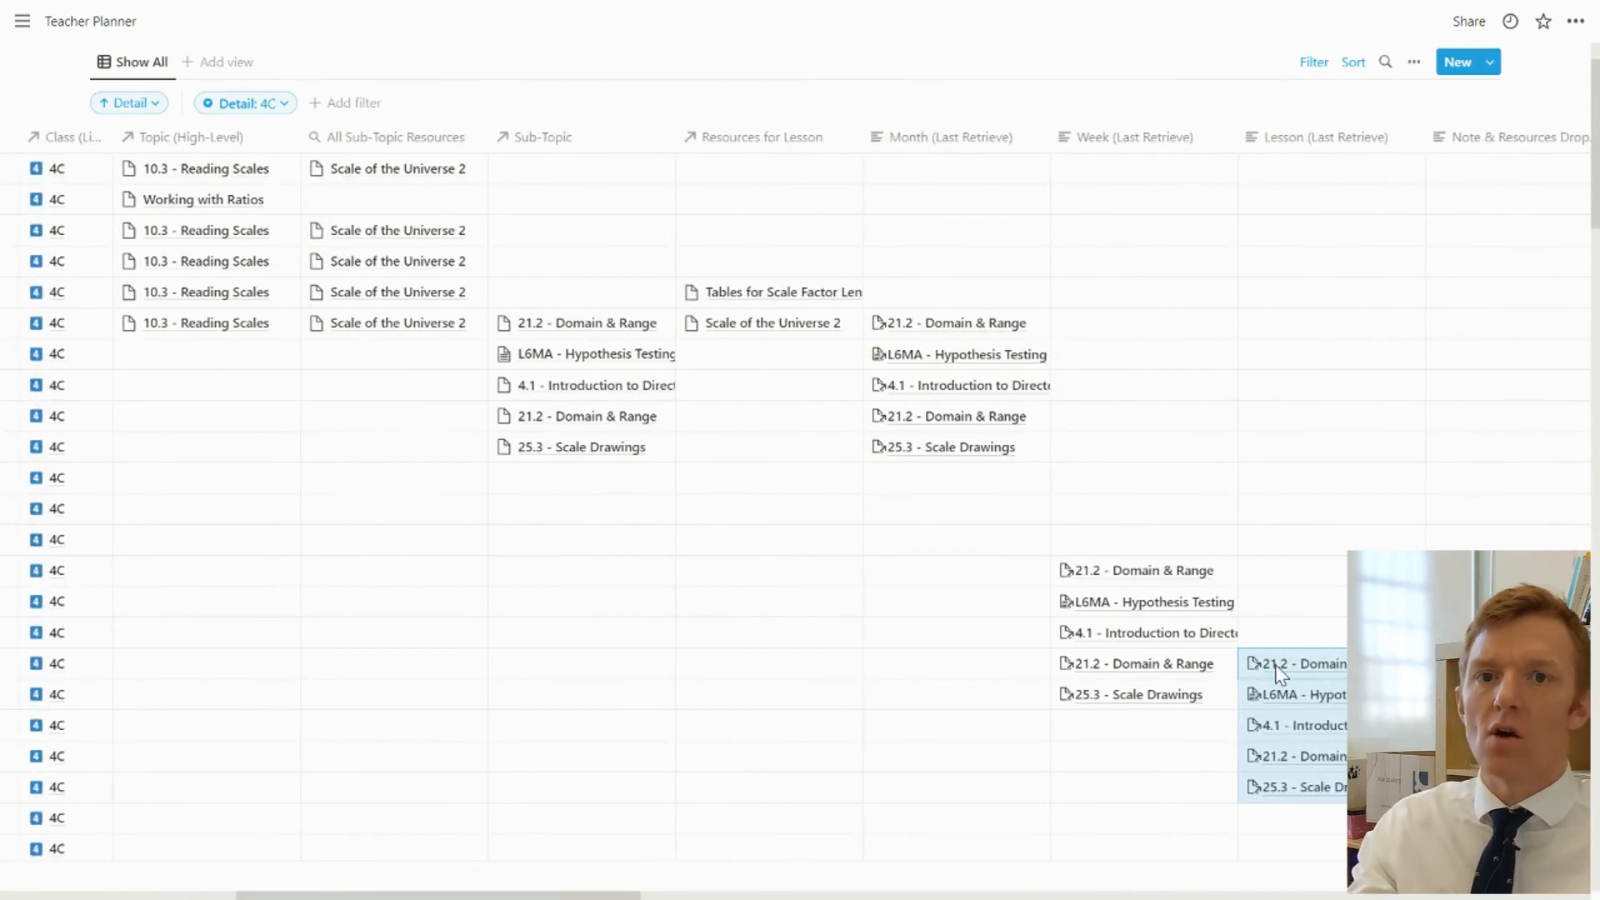
{"action": "scroll", "coordinate": [1279, 672], "scroll_direction": "right", "scroll_amount": 5}
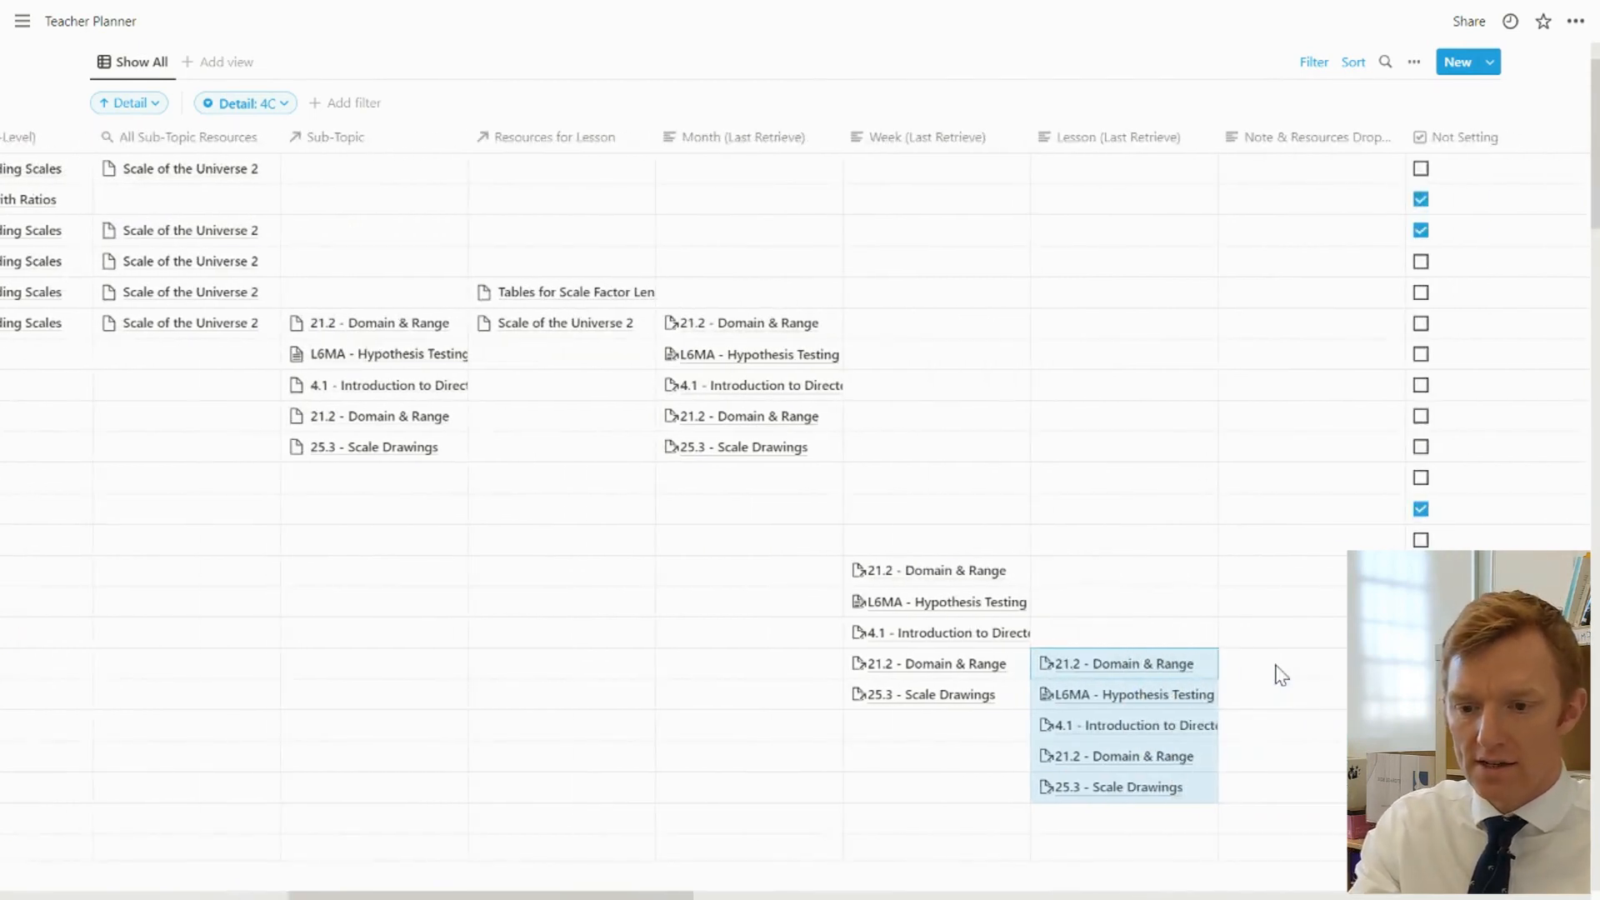
{"action": "scroll", "coordinate": [1279, 672], "scroll_direction": "right", "scroll_amount": 3}
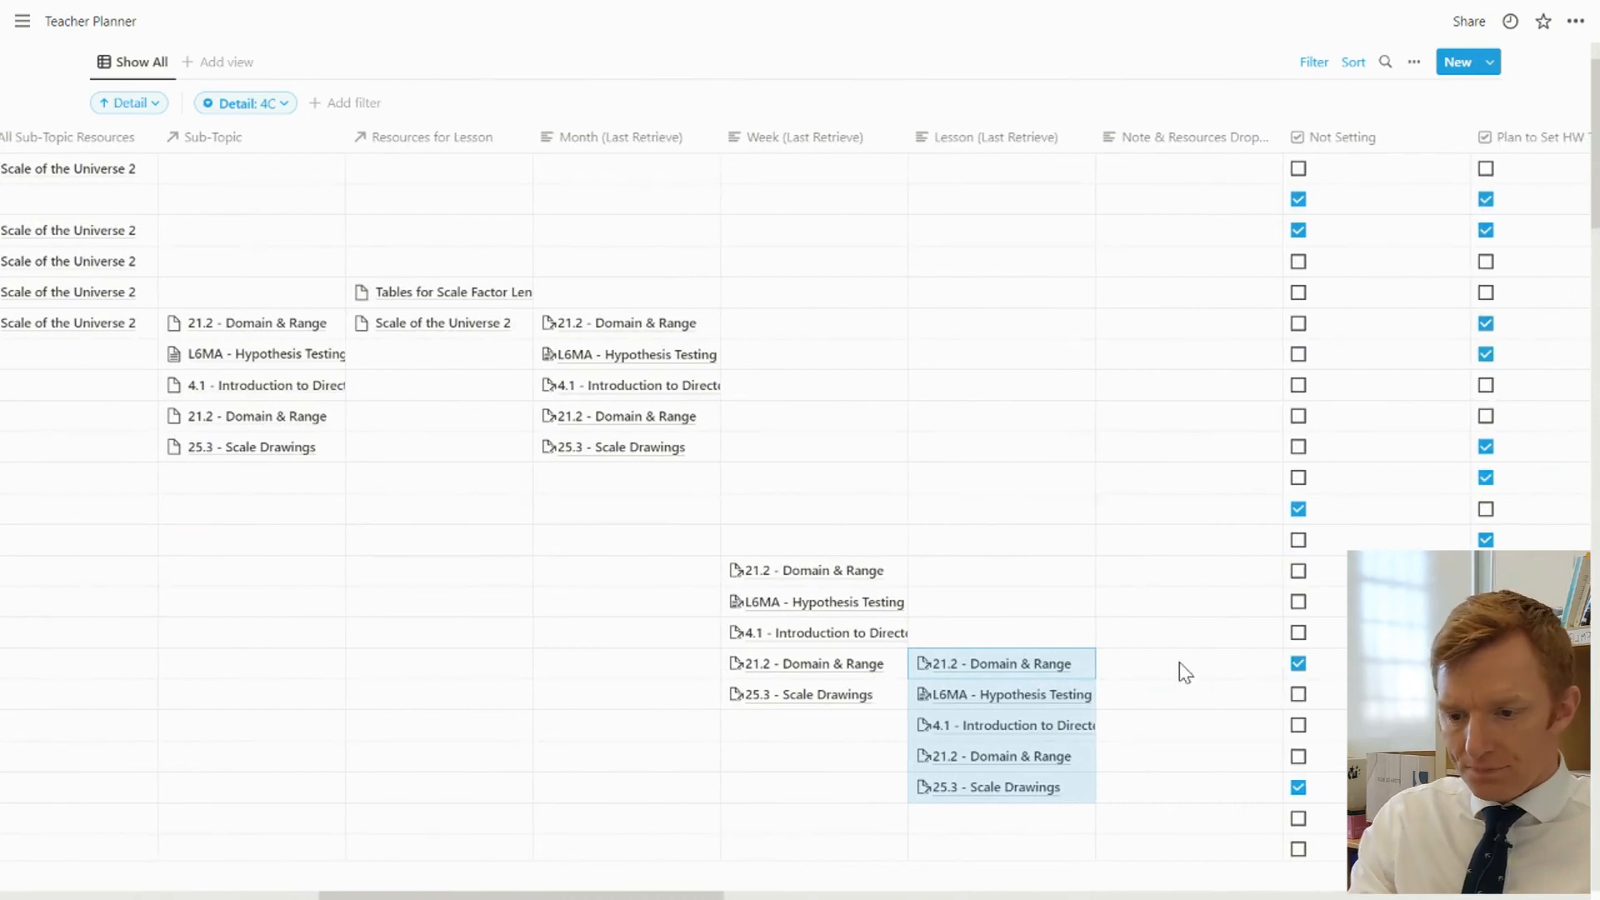
{"action": "left_click", "coordinate": [1192, 142]}
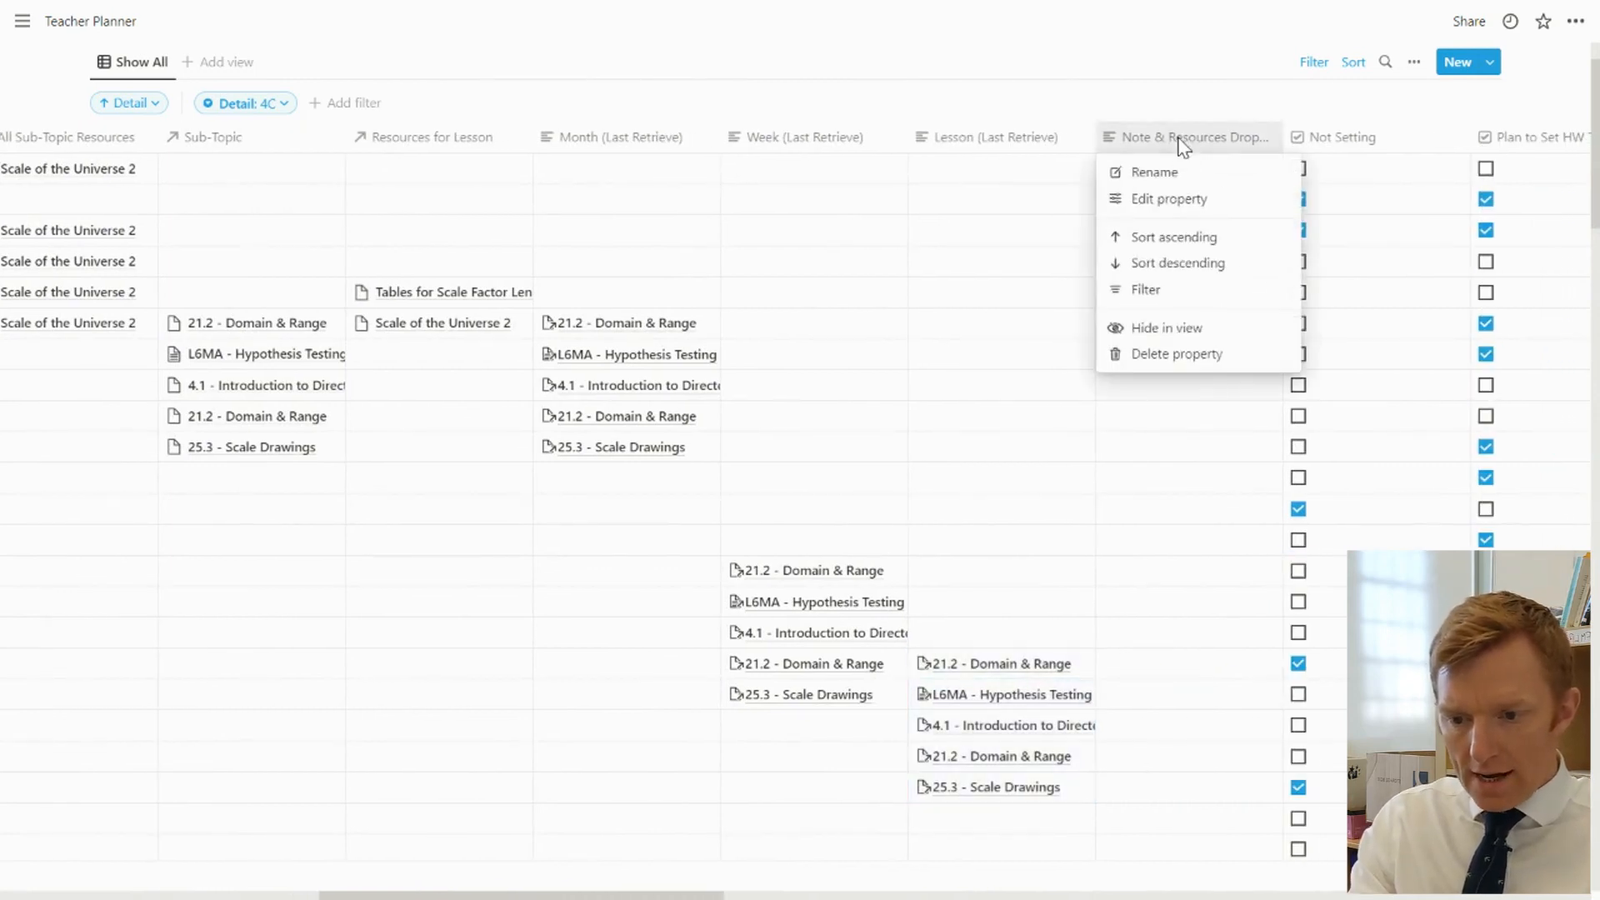
{"action": "left_click", "coordinate": [1192, 209]}
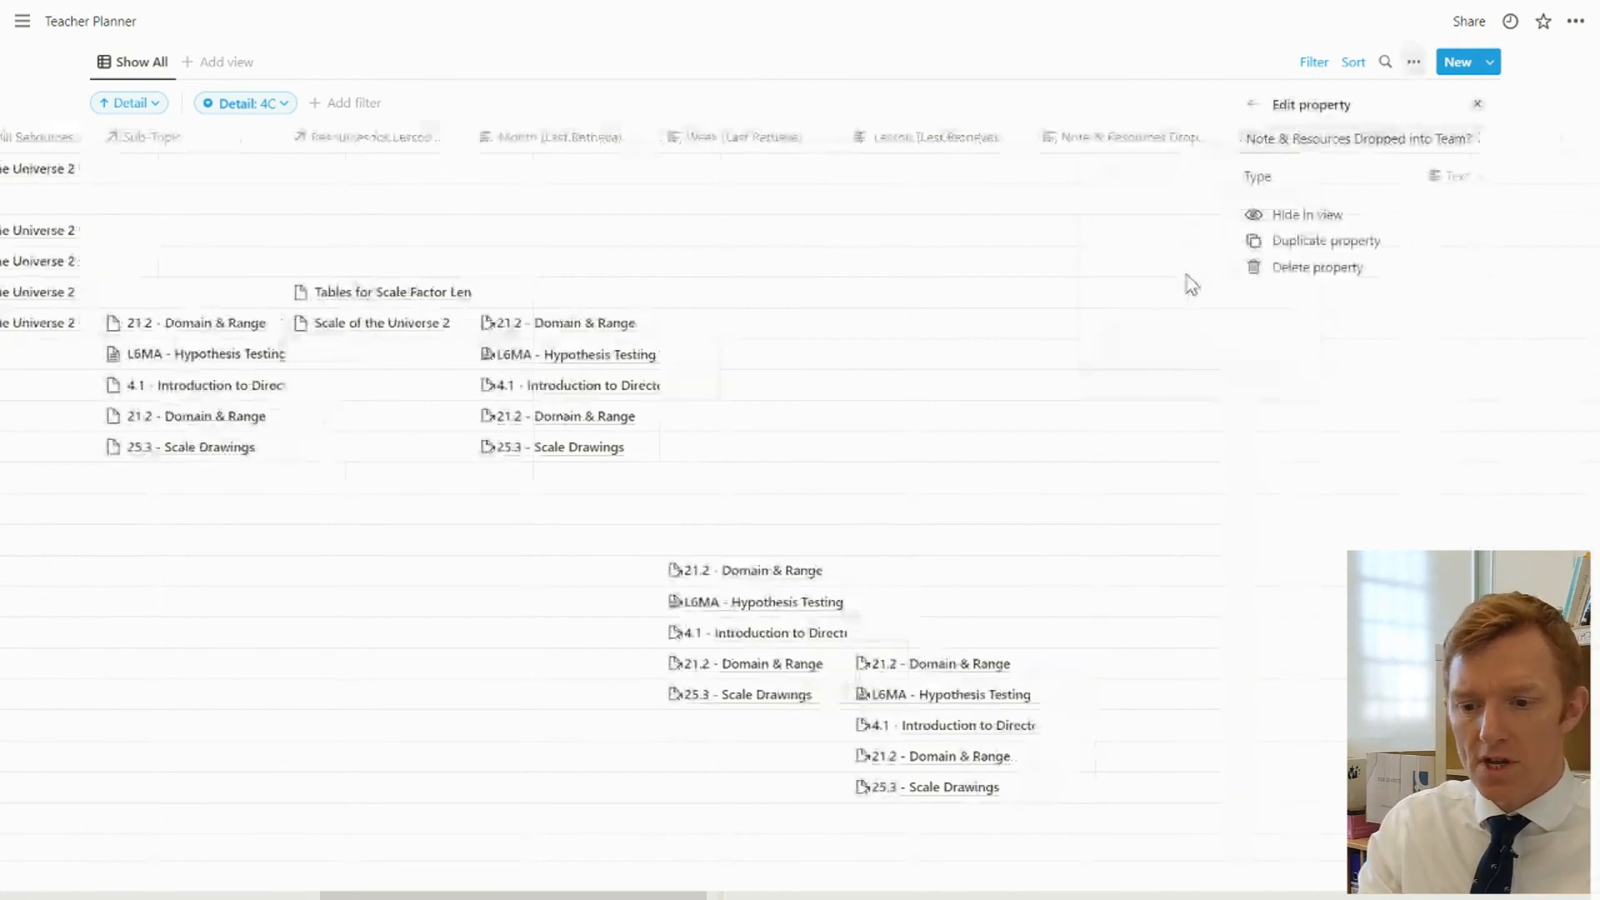
{"action": "left_click", "coordinate": [1454, 178]}
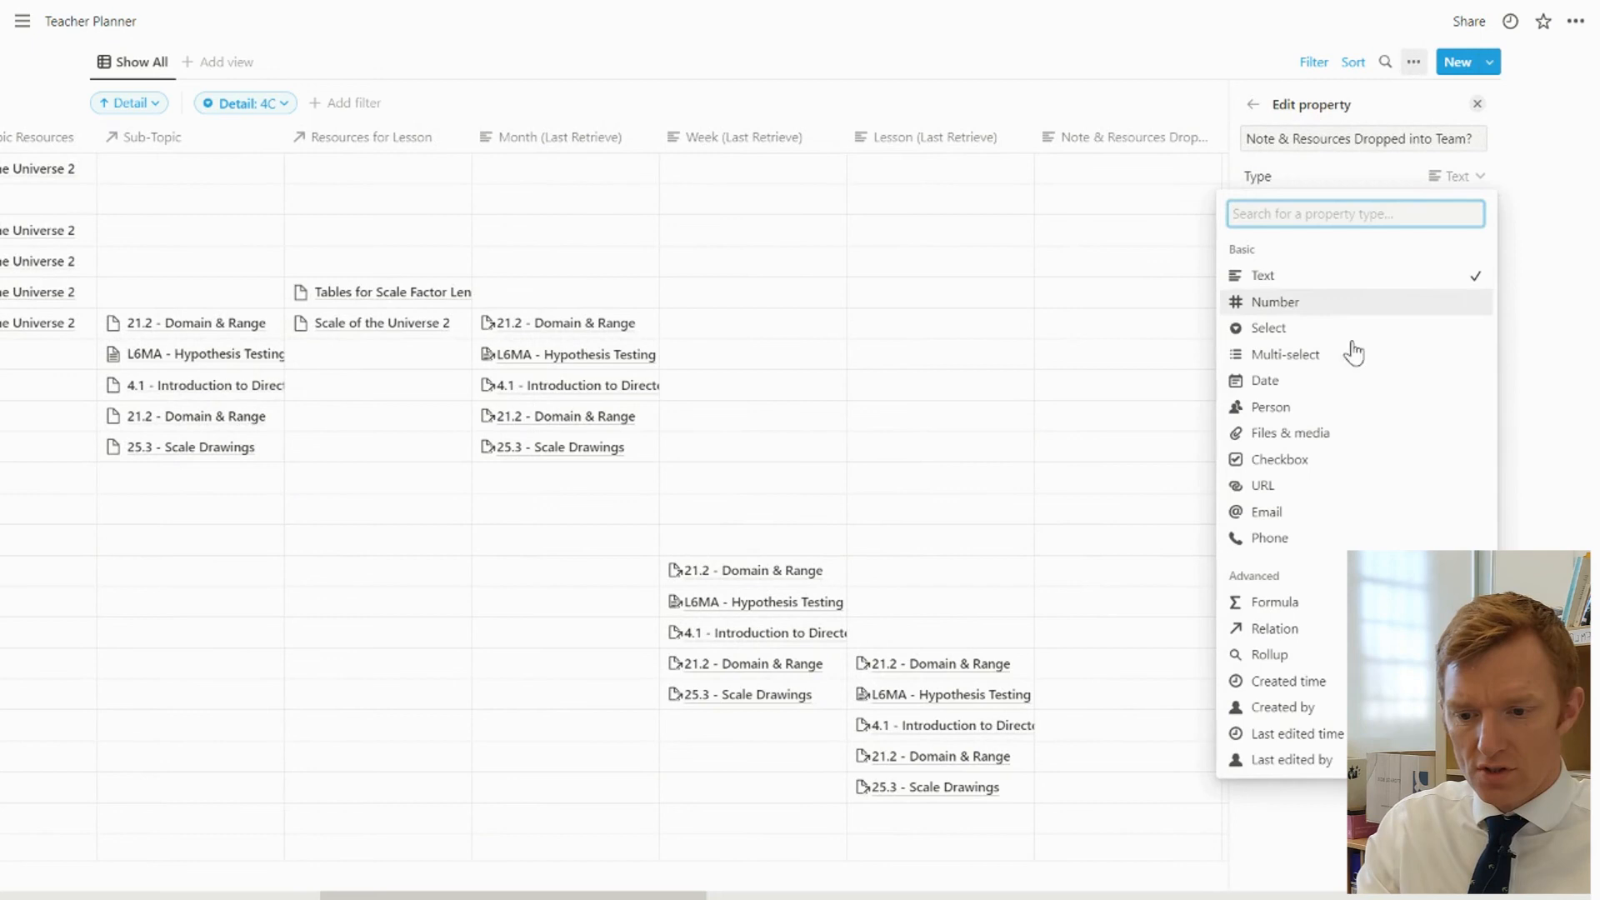
{"action": "left_click", "coordinate": [1304, 487]}
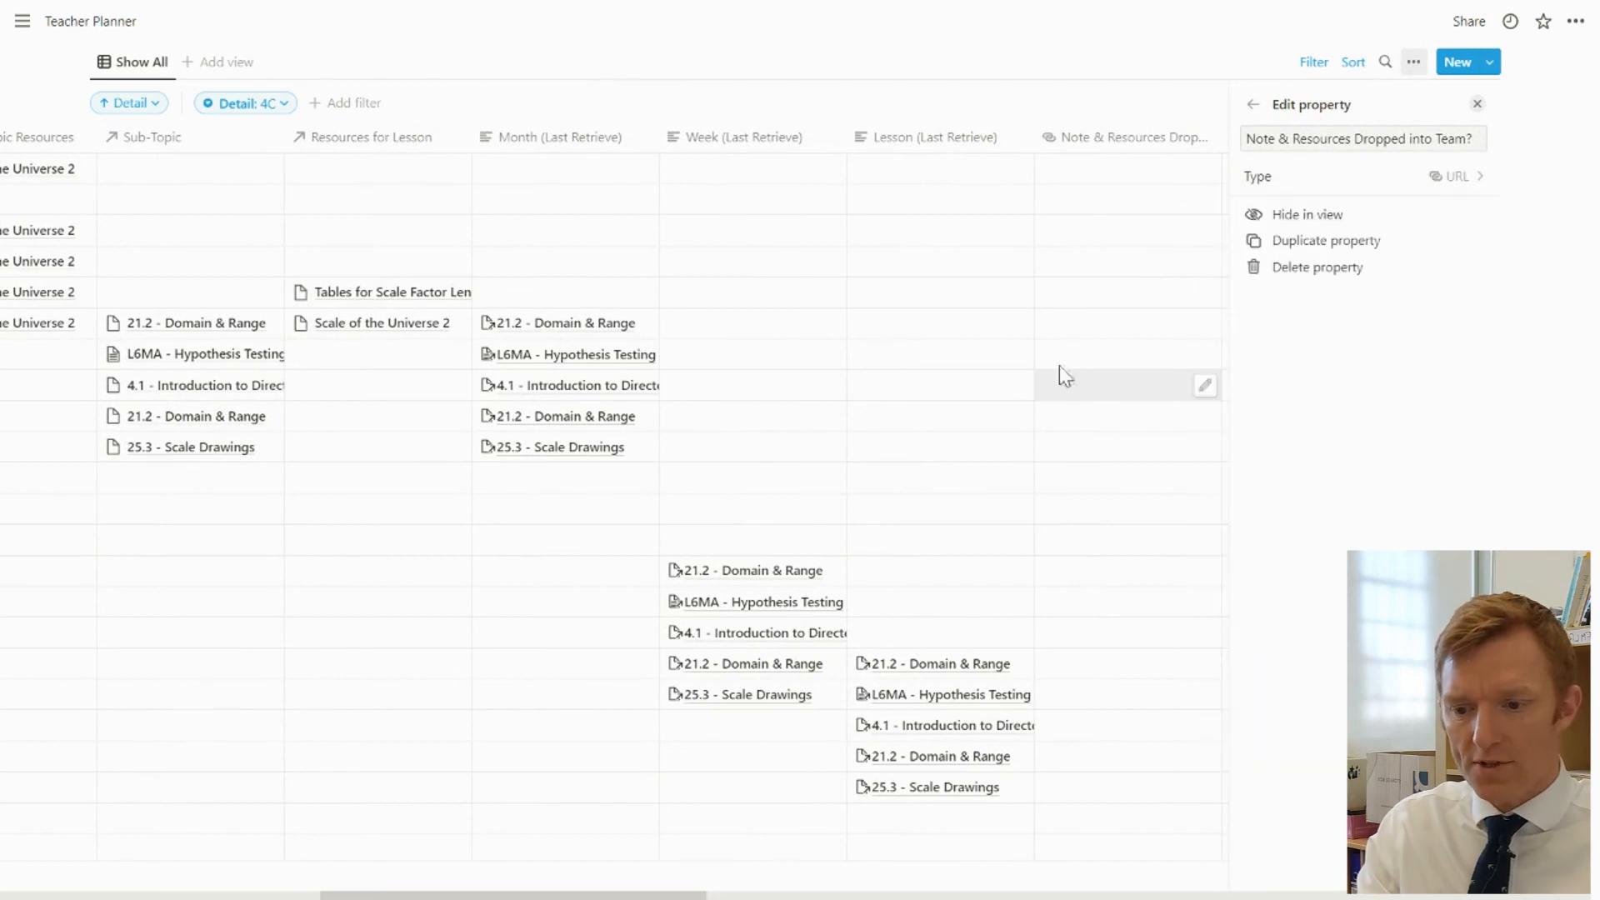
{"action": "left_click", "coordinate": [959, 323]}
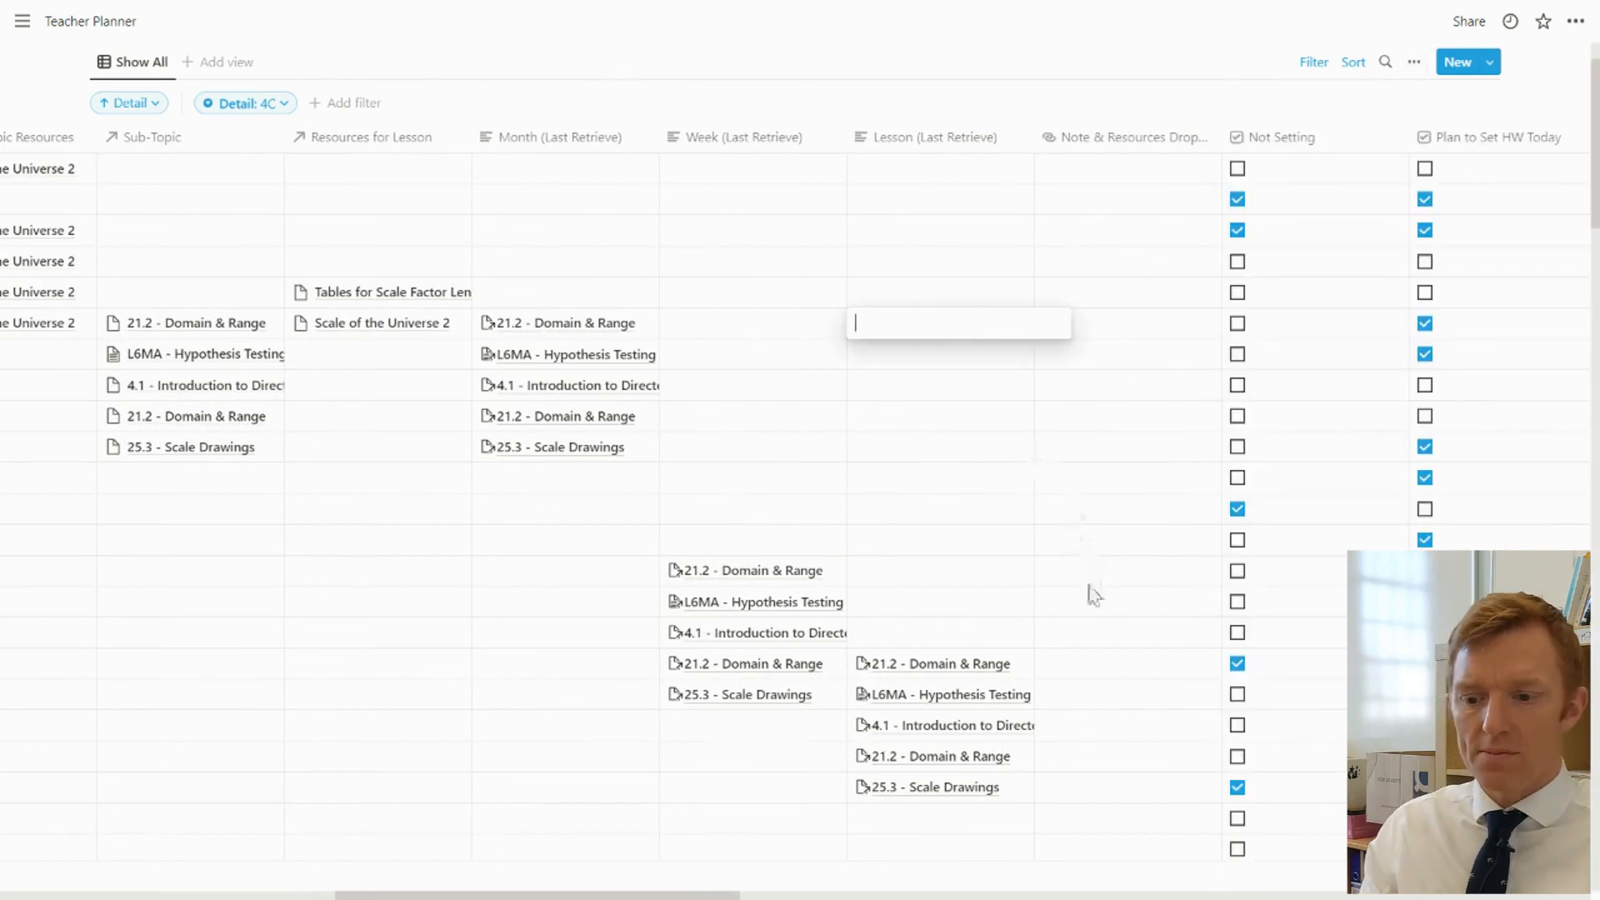
{"action": "key", "text": "Escape"}
{"action": "left_click", "coordinate": [1163, 140]}
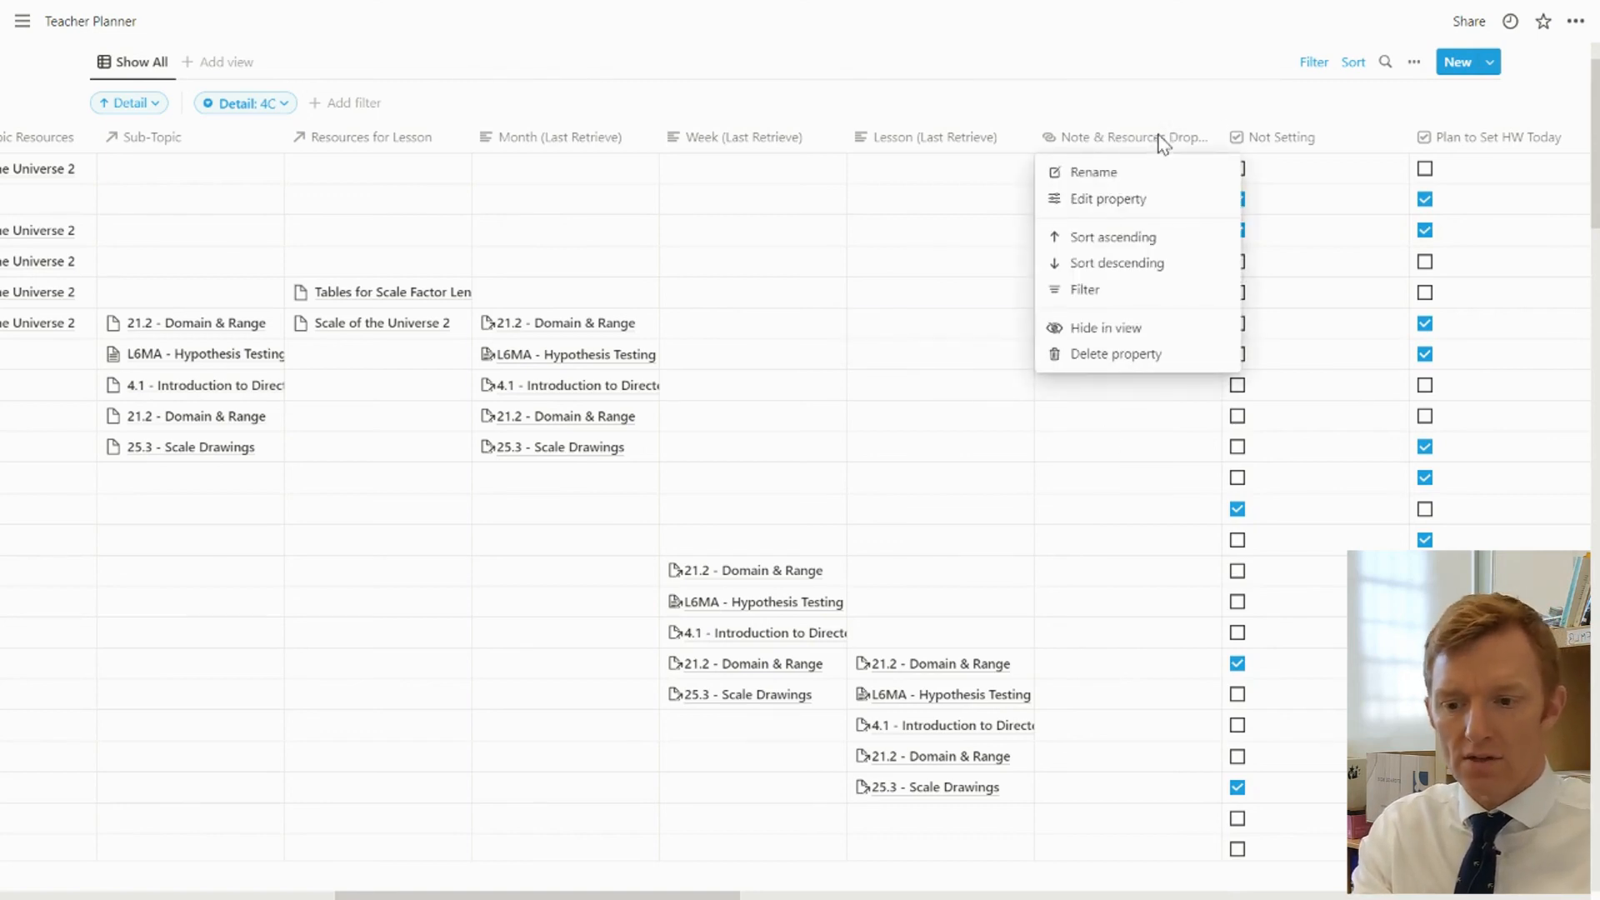
{"action": "left_click", "coordinate": [1098, 627]}
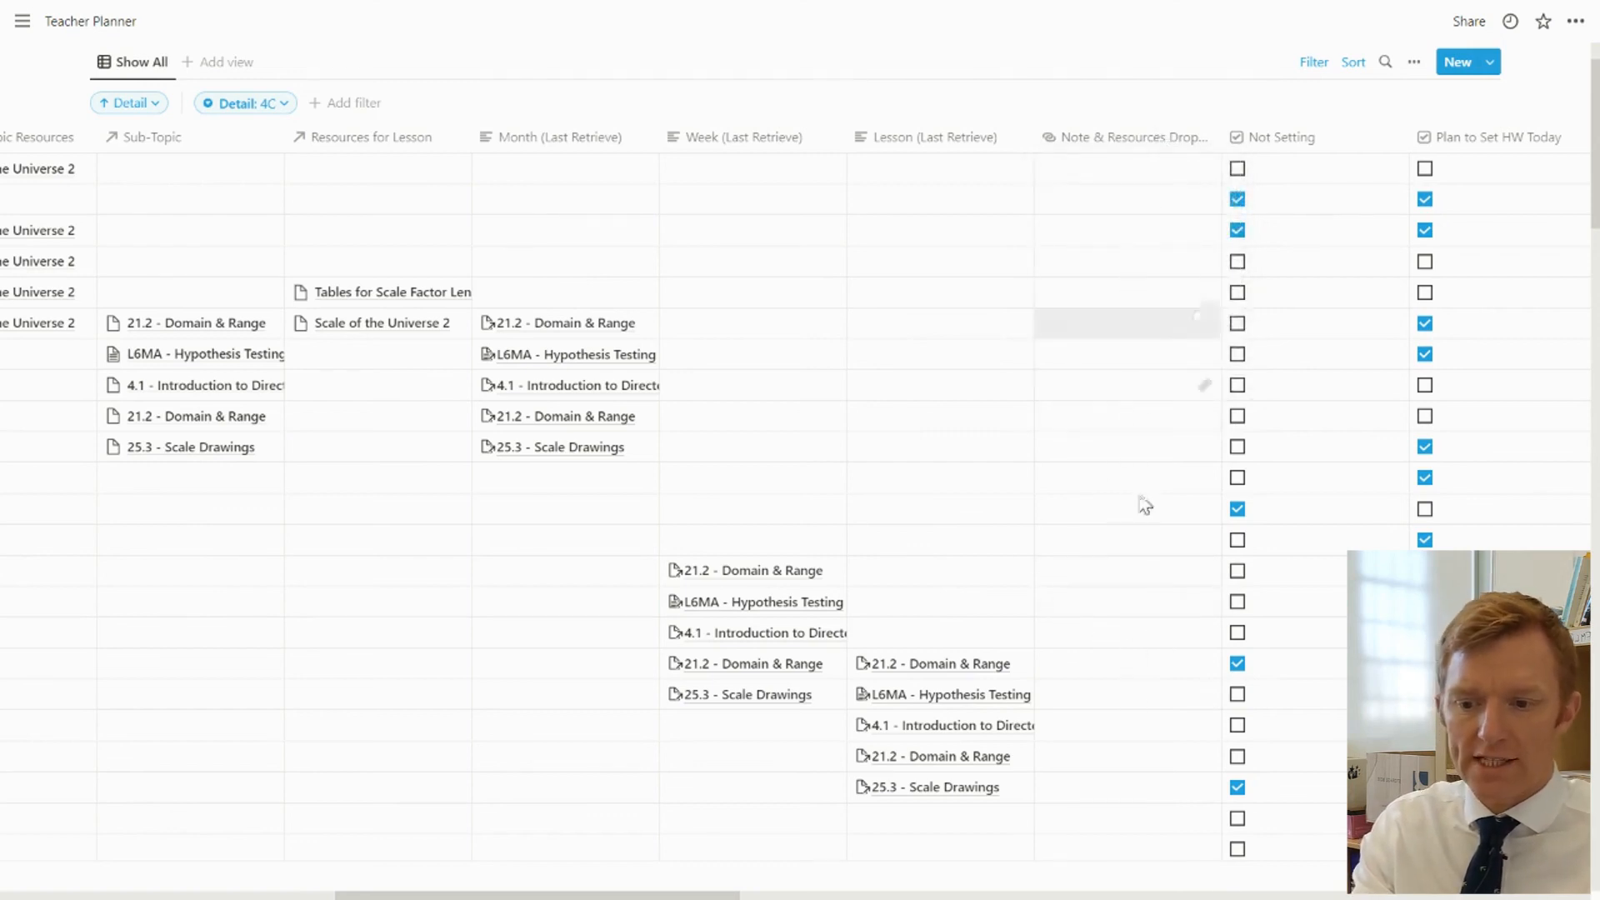
{"action": "left_click", "coordinate": [1133, 138]}
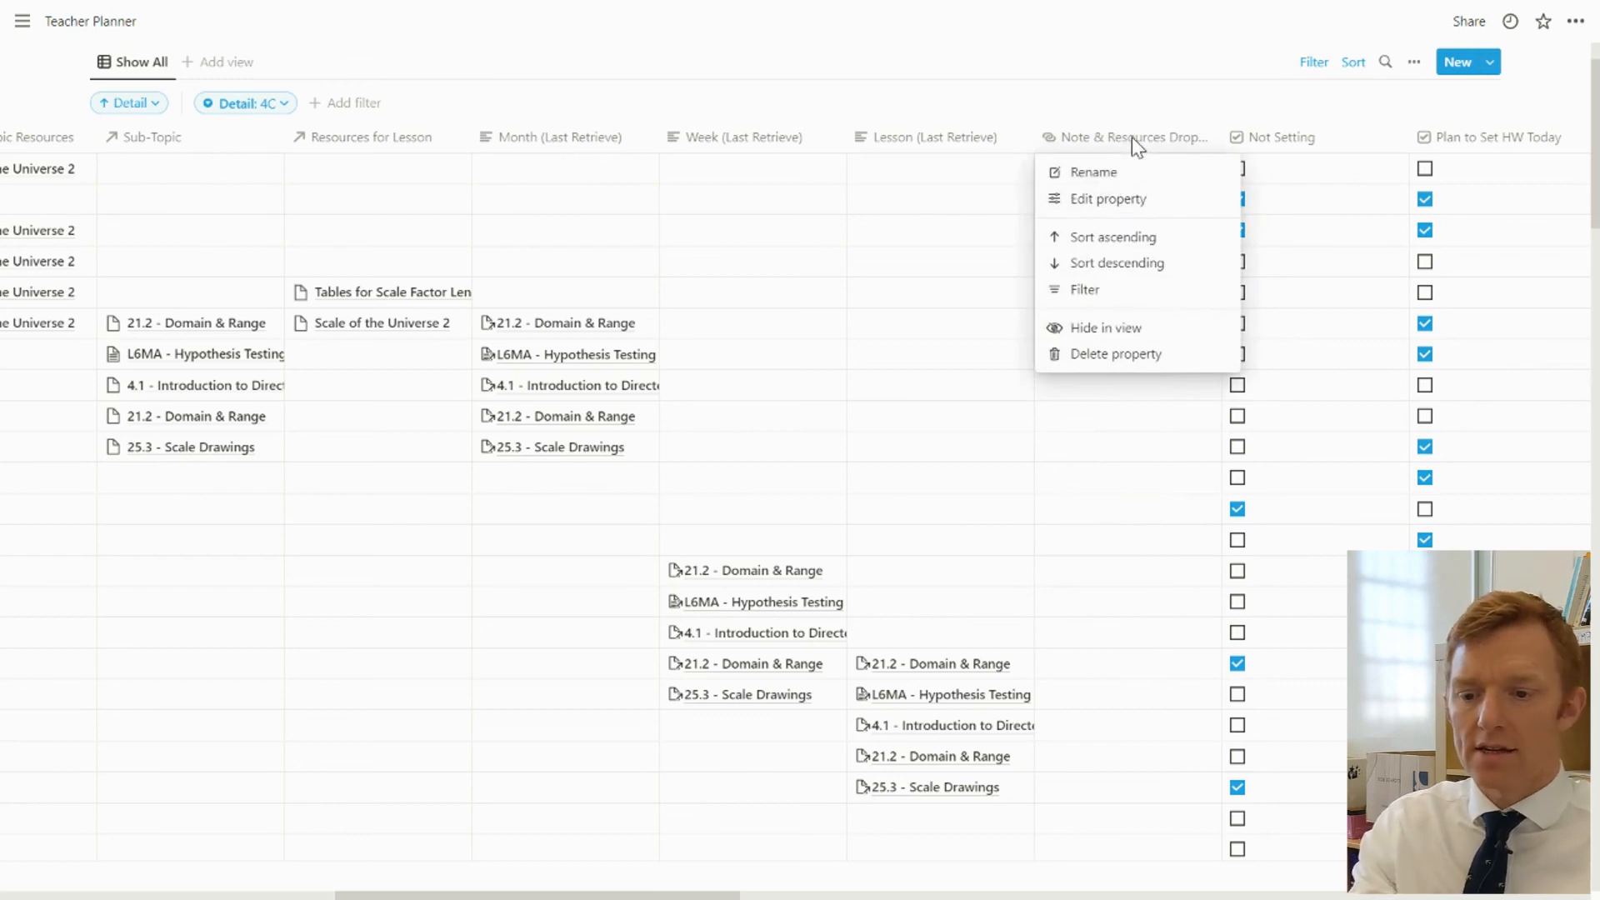
{"action": "left_click", "coordinate": [1131, 533]}
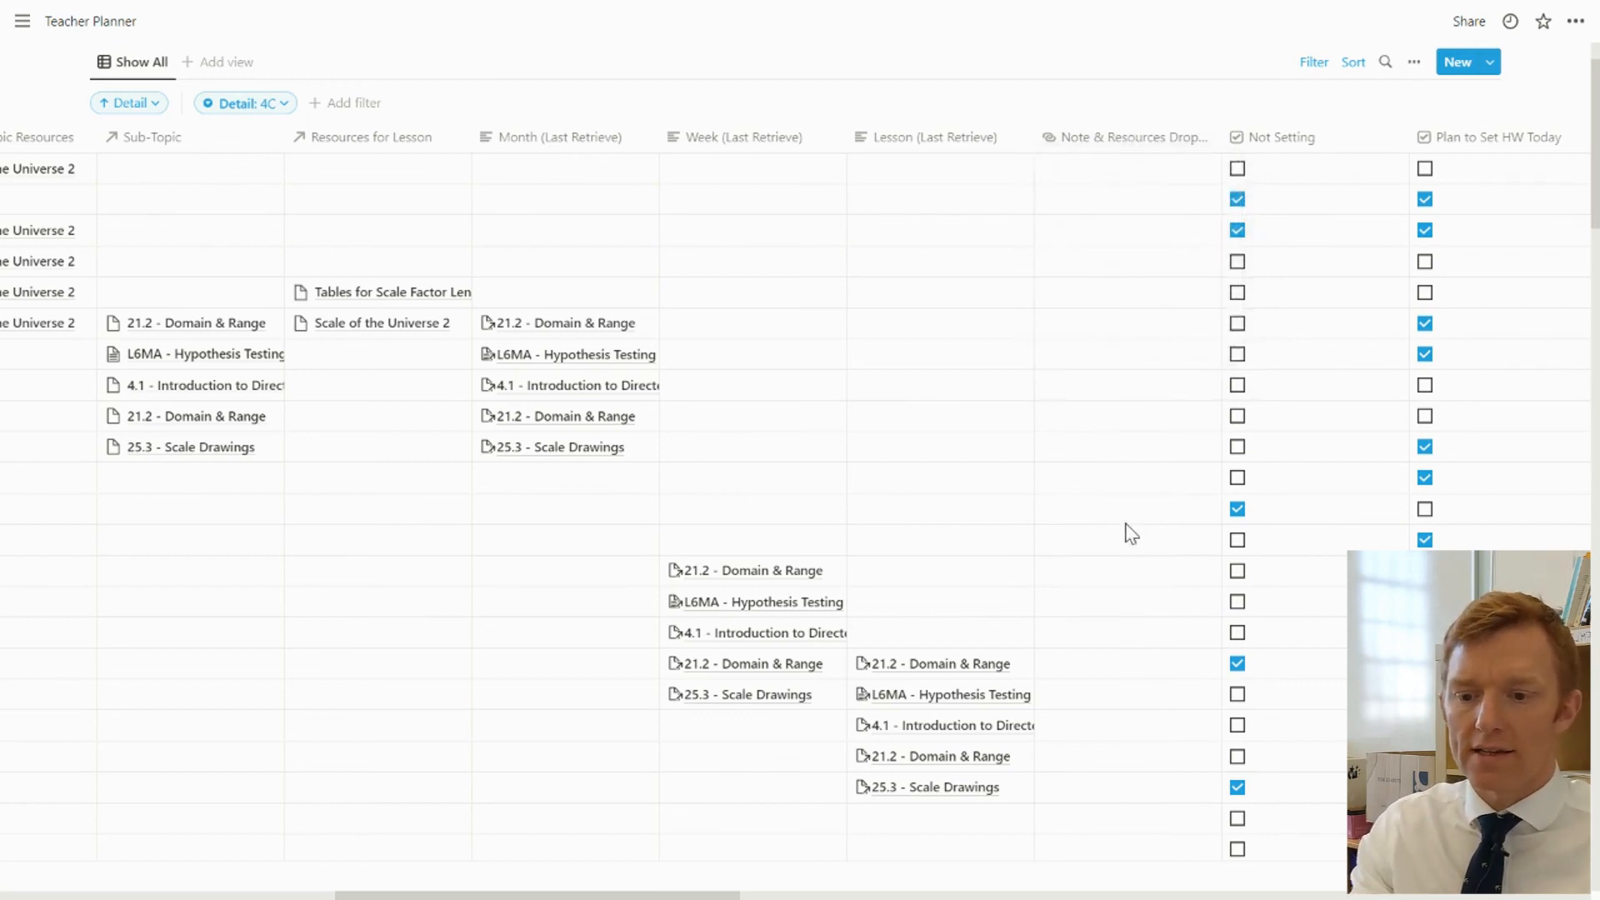